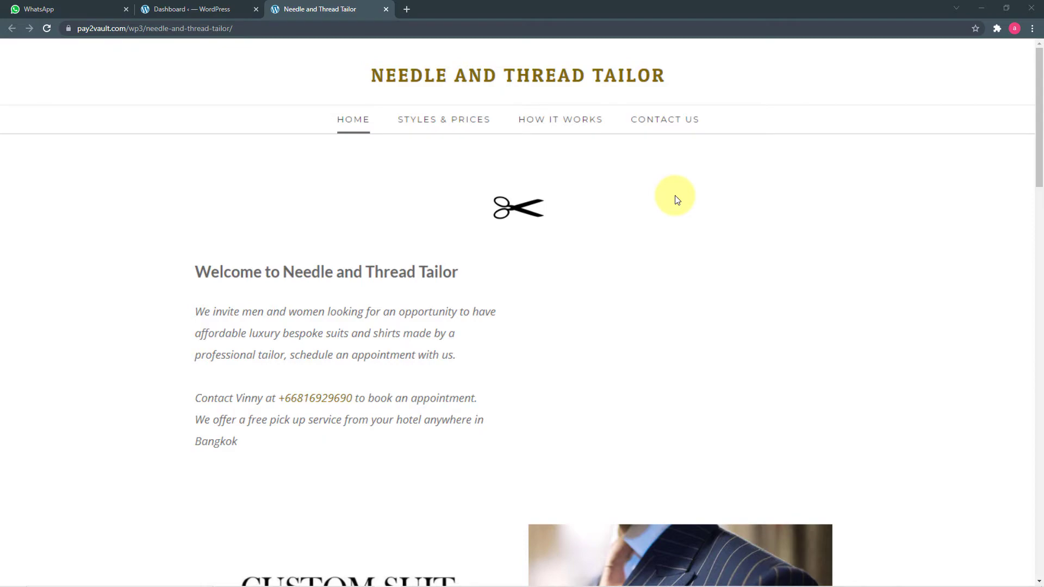
Step: Look through the tailor's home page down to the quotation form and check the chat list in WhatsApp Web
scroll(677, 200, down, 10)
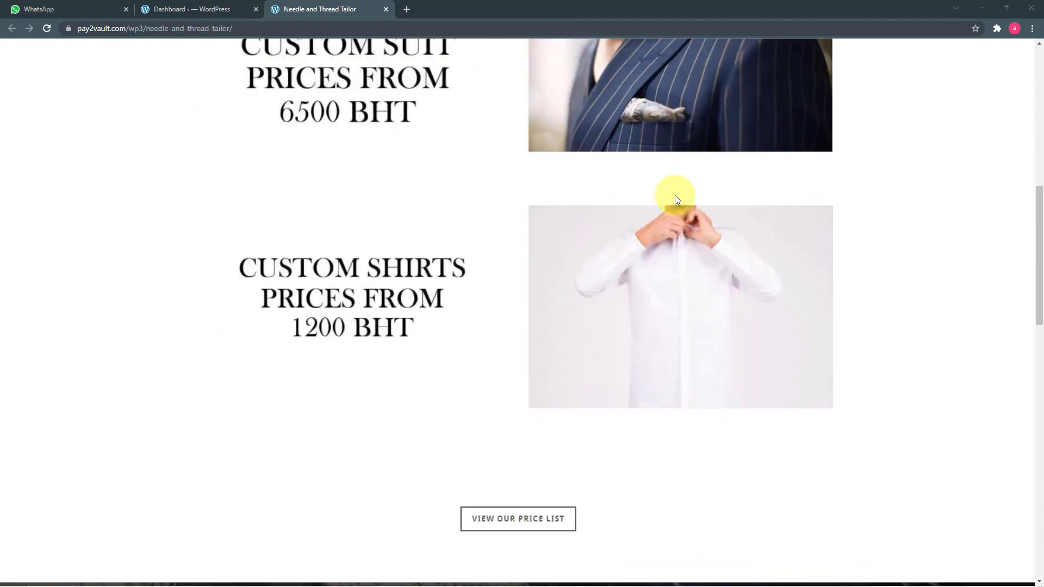
scroll(677, 200, down, 12)
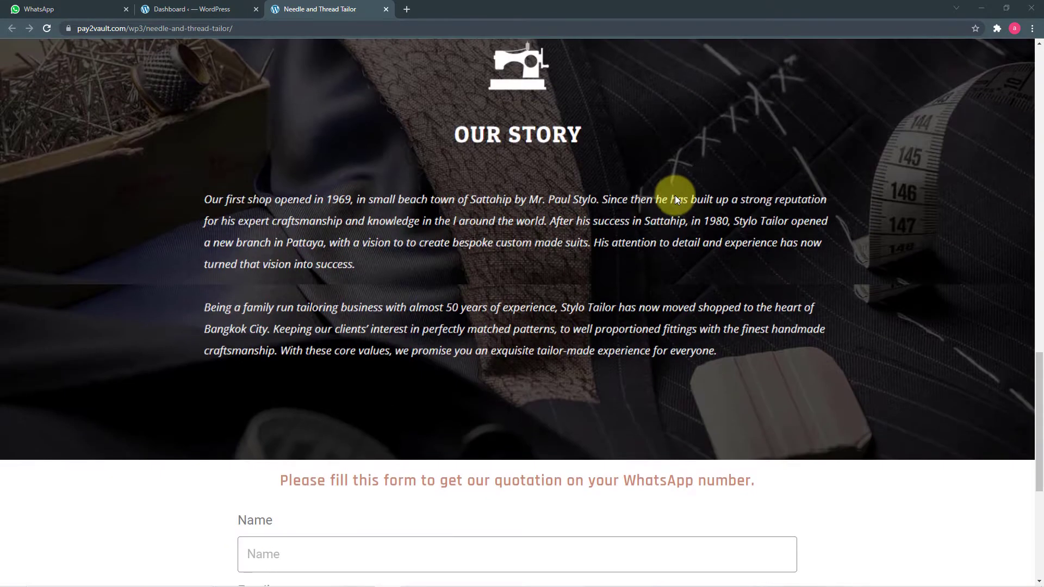
scroll(677, 200, down, 6)
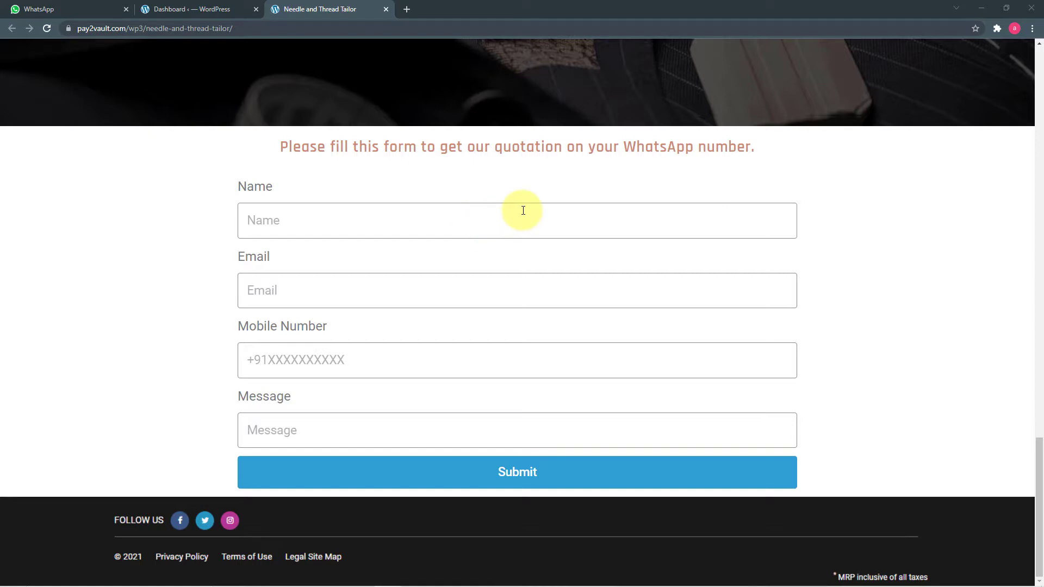
scroll(660, 187, up, 8)
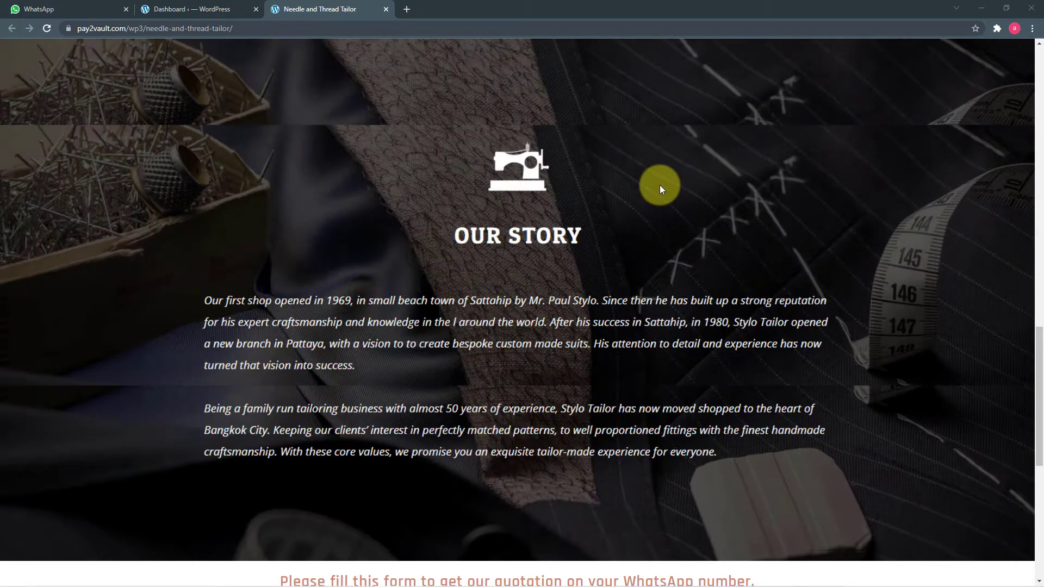
scroll(660, 187, down, 7)
scroll(662, 189, down, 1)
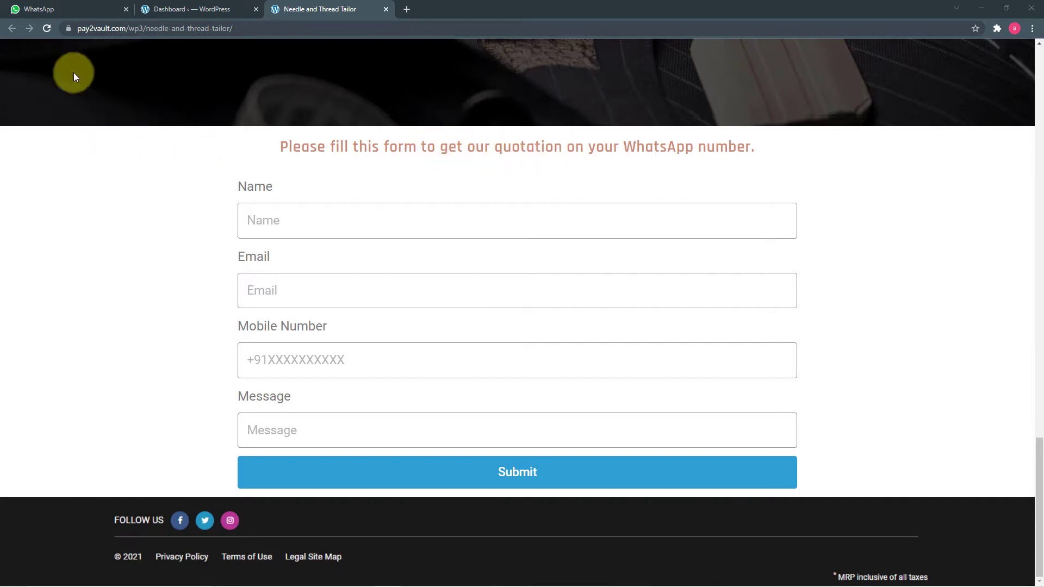
click(71, 12)
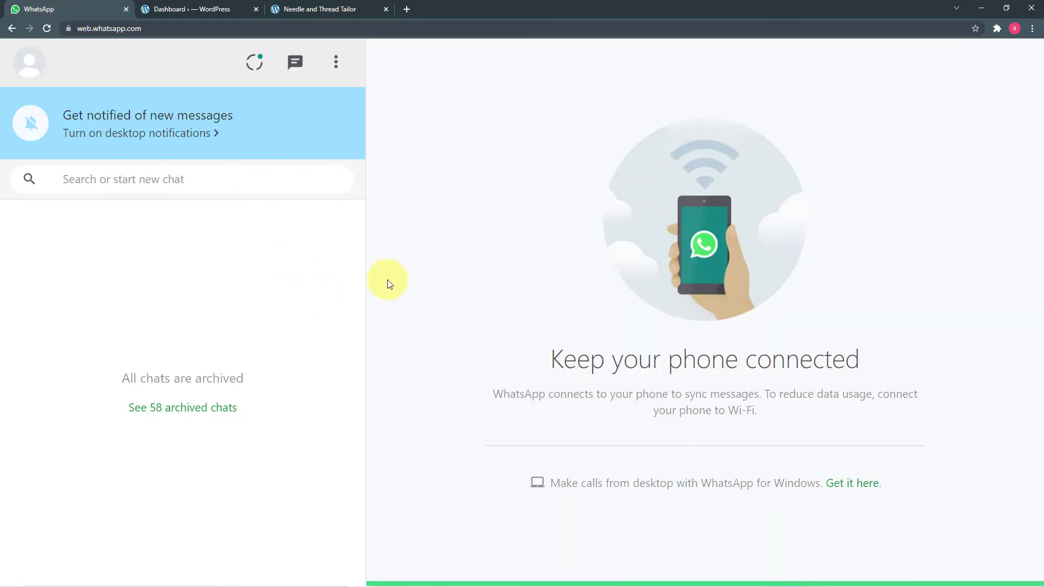
click(343, 9)
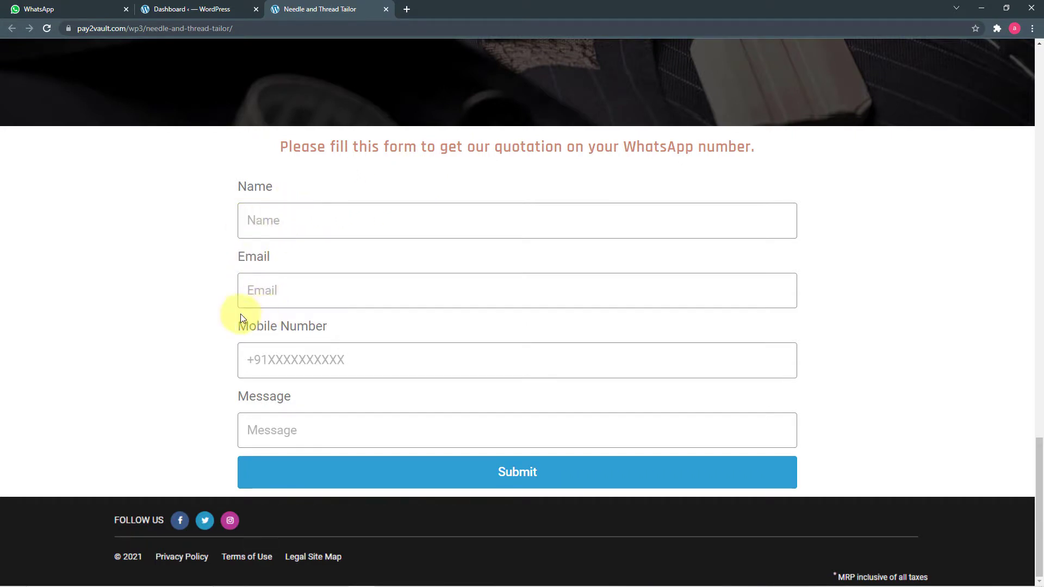
click(92, 12)
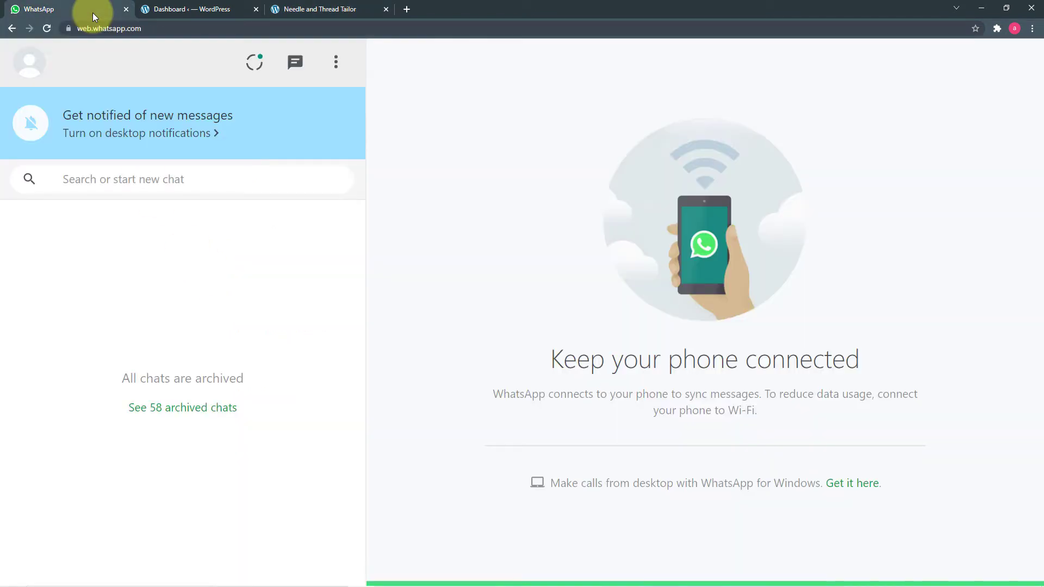
click(312, 7)
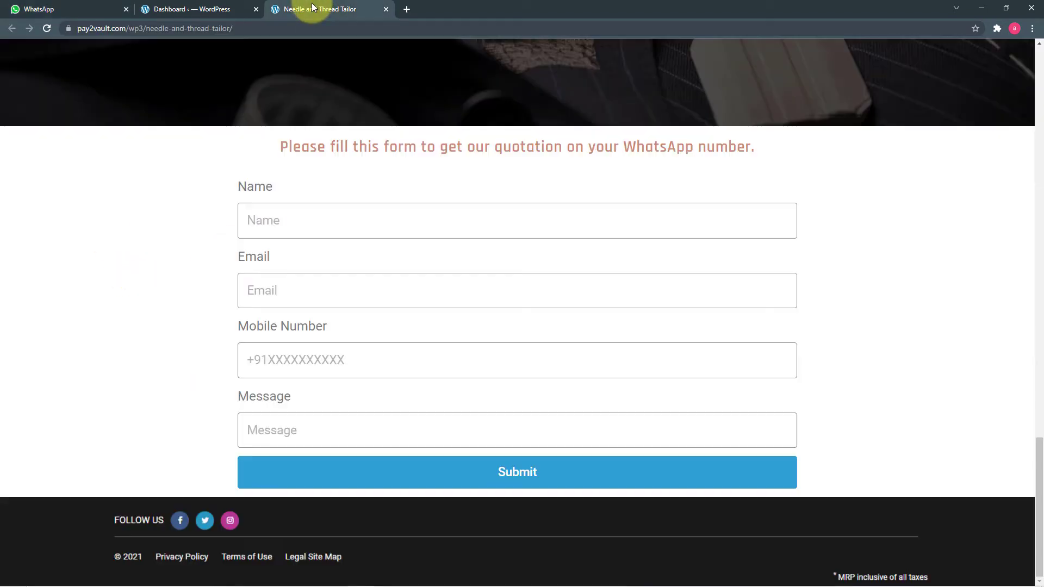
Step: Submit the quotation form with the customer's name, email and mobile number and the message "Enquiring for Wedding Dresses"
click(389, 218)
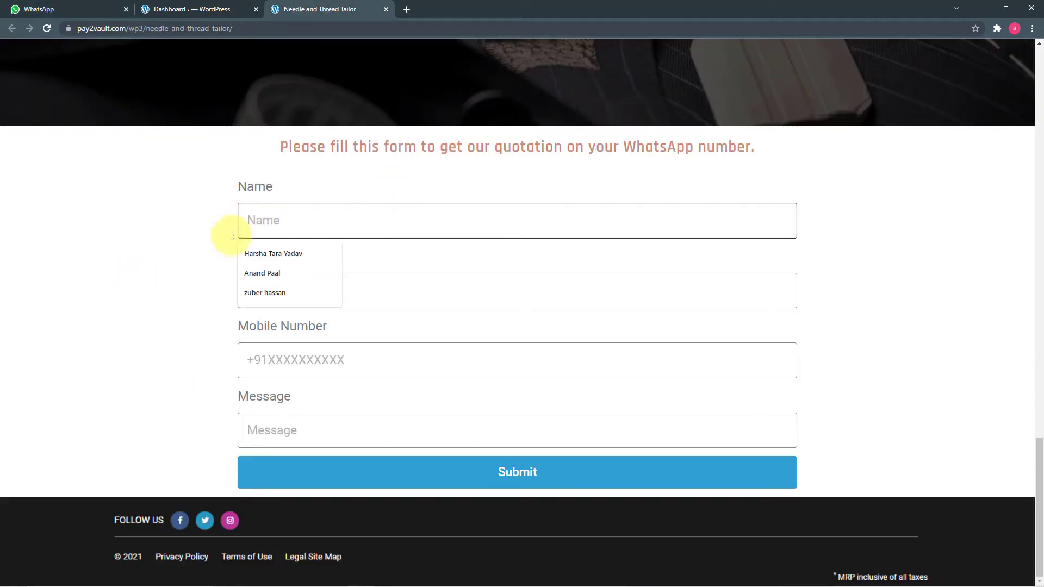
click(256, 272)
click(323, 289)
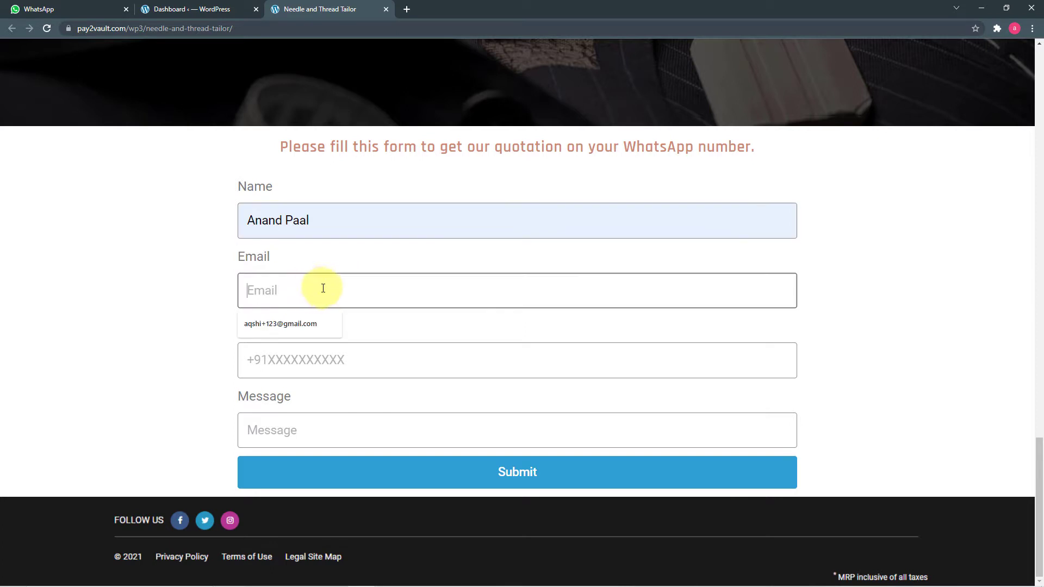
click(302, 325)
click(303, 362)
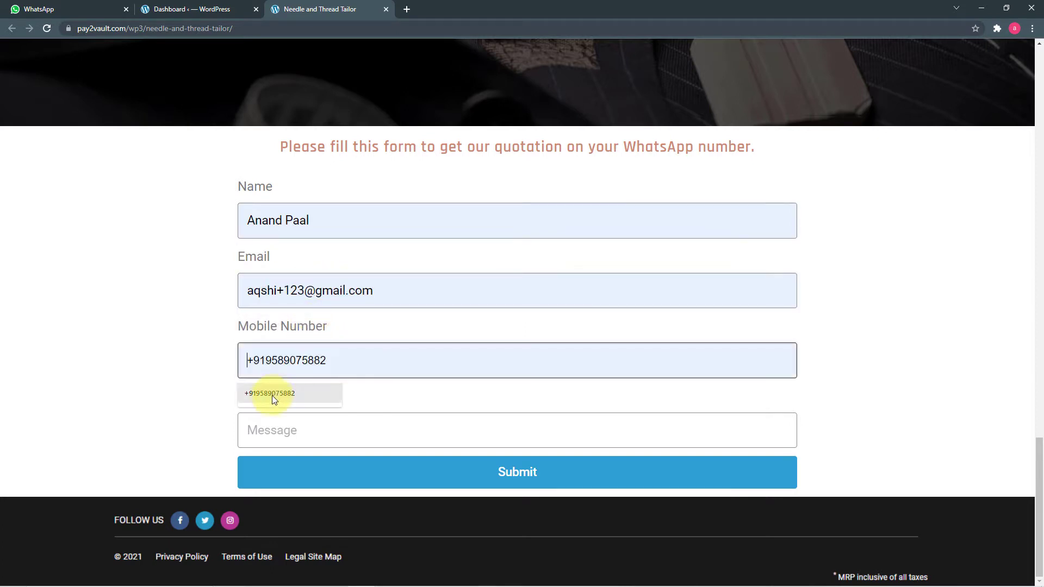
click(274, 400)
click(312, 432)
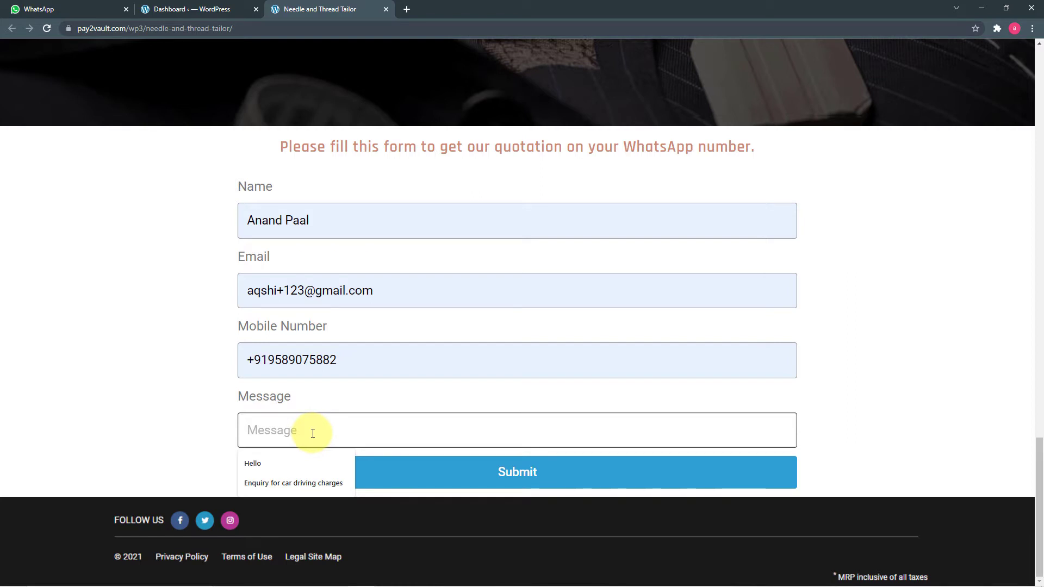
text(Enquiring for Wedding Dresses)
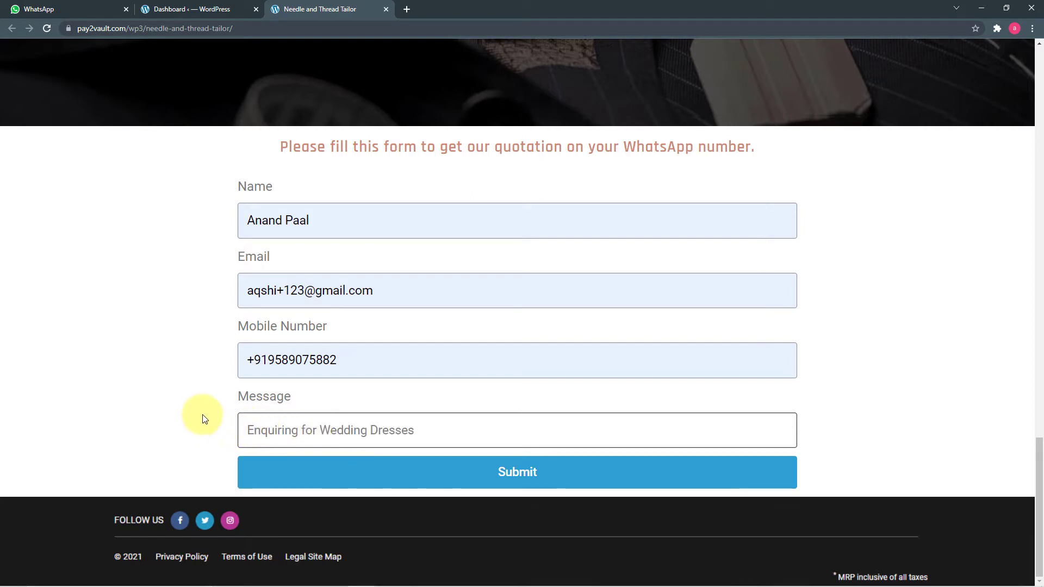
click(310, 478)
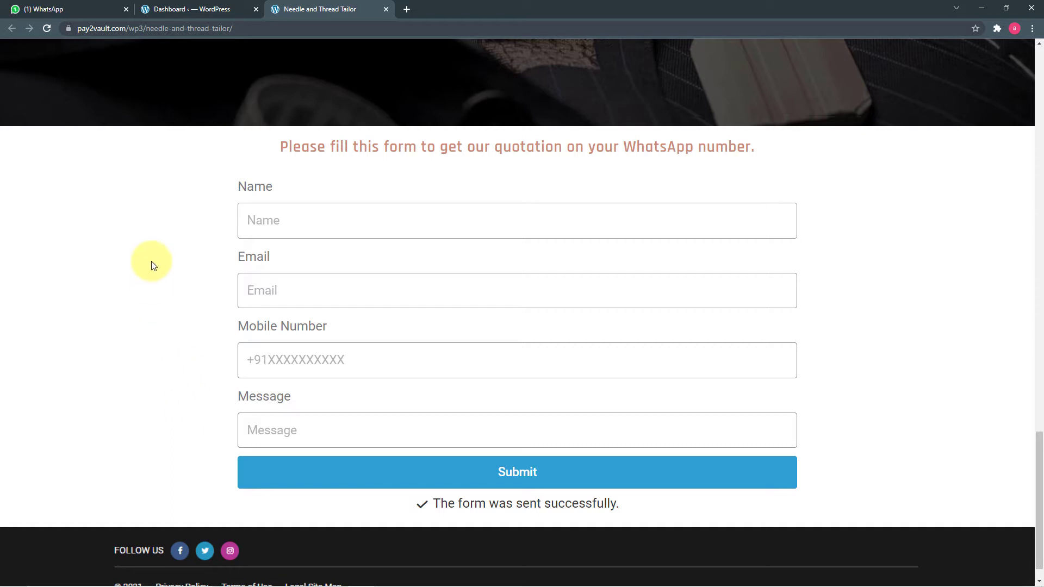
Step: Switch to WhatsApp Web, open the new chat and read the reply from Needle and Thread Tailors
click(74, 9)
click(126, 248)
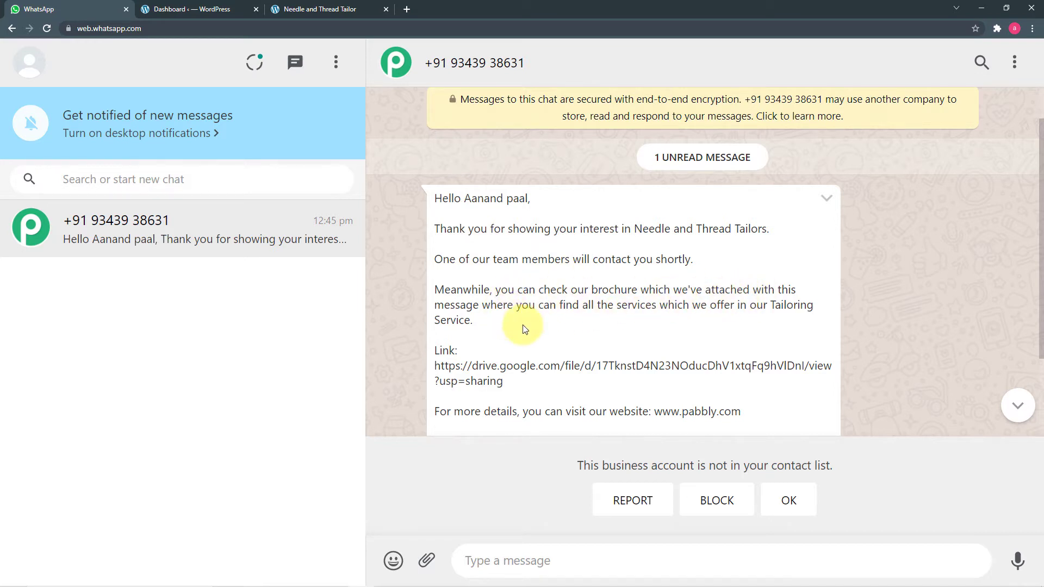
scroll(524, 325, down, 2)
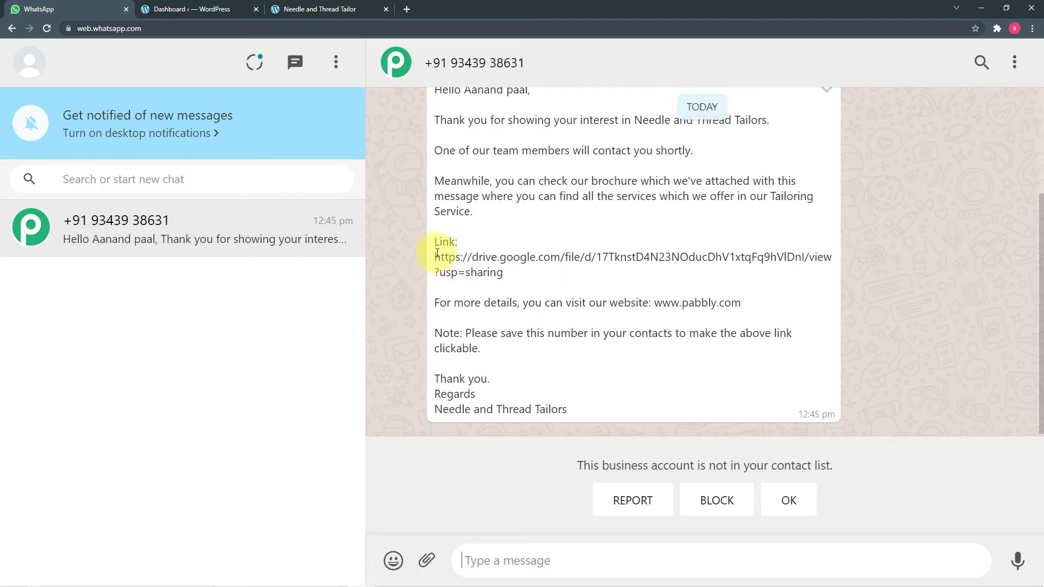
Step: Open the Google Drive brochure link from the WhatsApp message and look through the PDF's first pages
drag(435, 258, 504, 272)
right_click(479, 268)
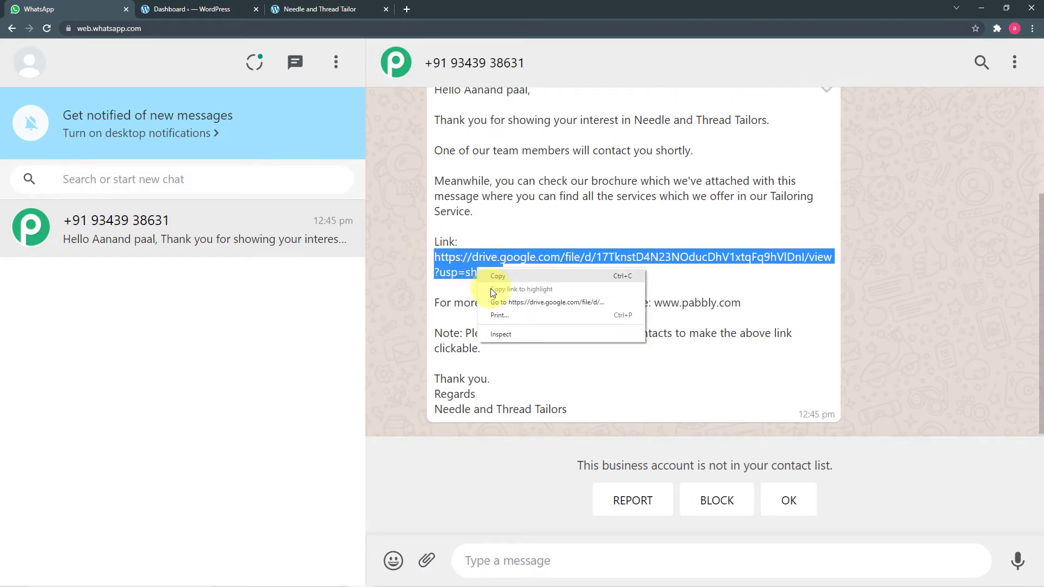
click(491, 299)
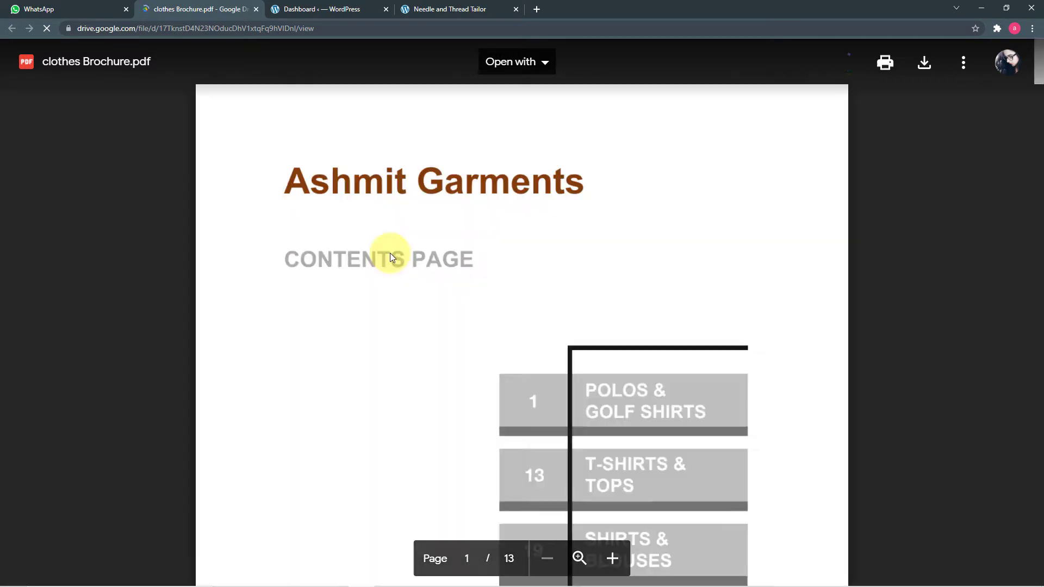
scroll(390, 253, down, 6)
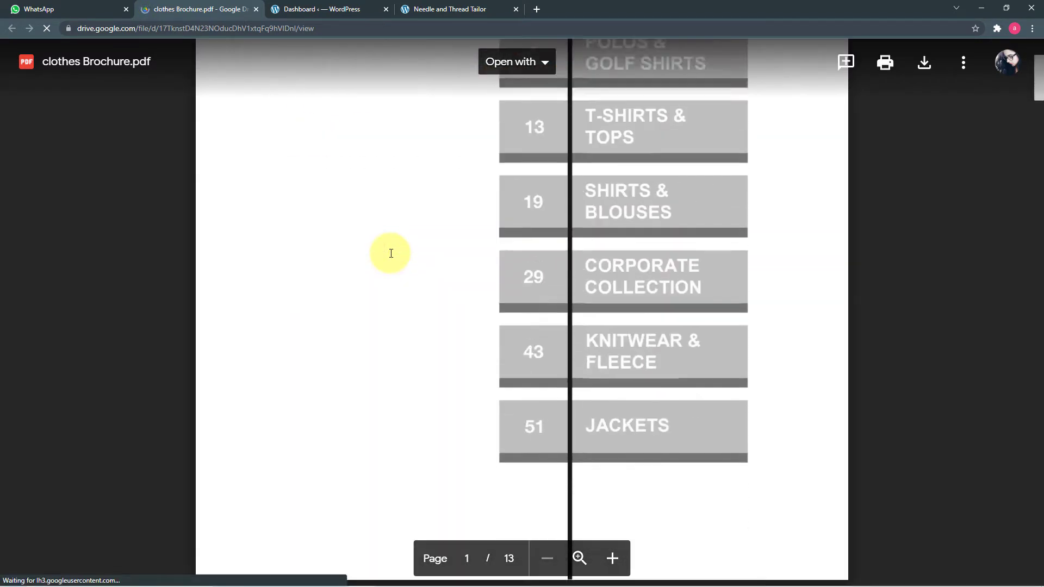
scroll(391, 254, down, 12)
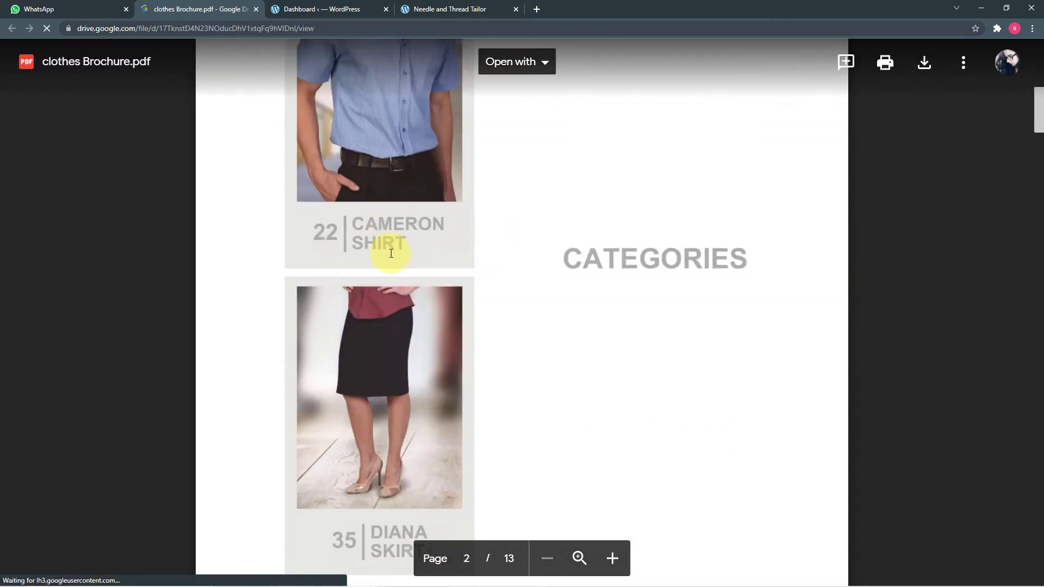
scroll(391, 254, down, 8)
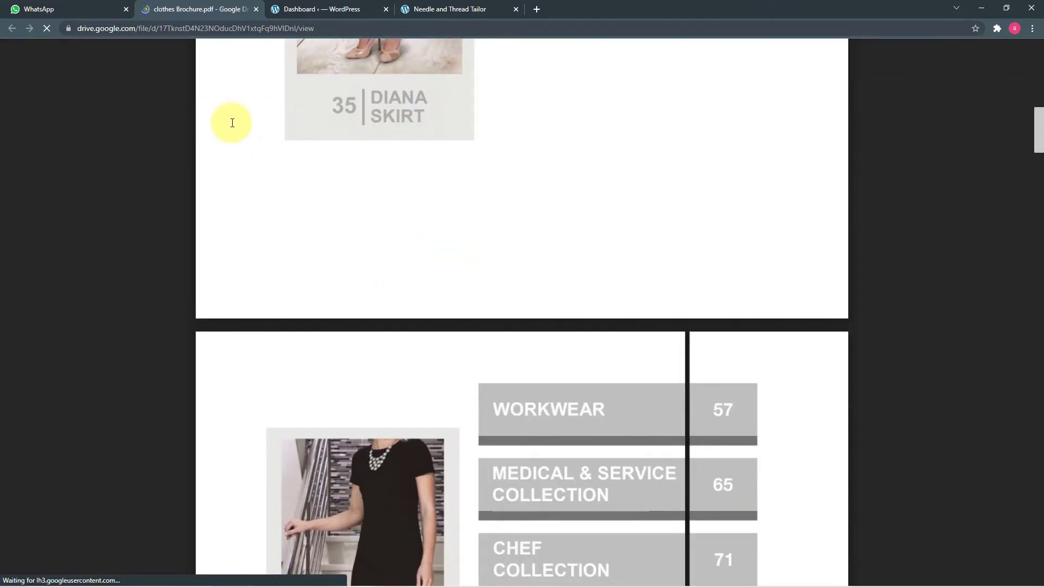
Step: Review the website link and closing note in the WhatsApp message, and return to the tailor site's quotation form
click(86, 11)
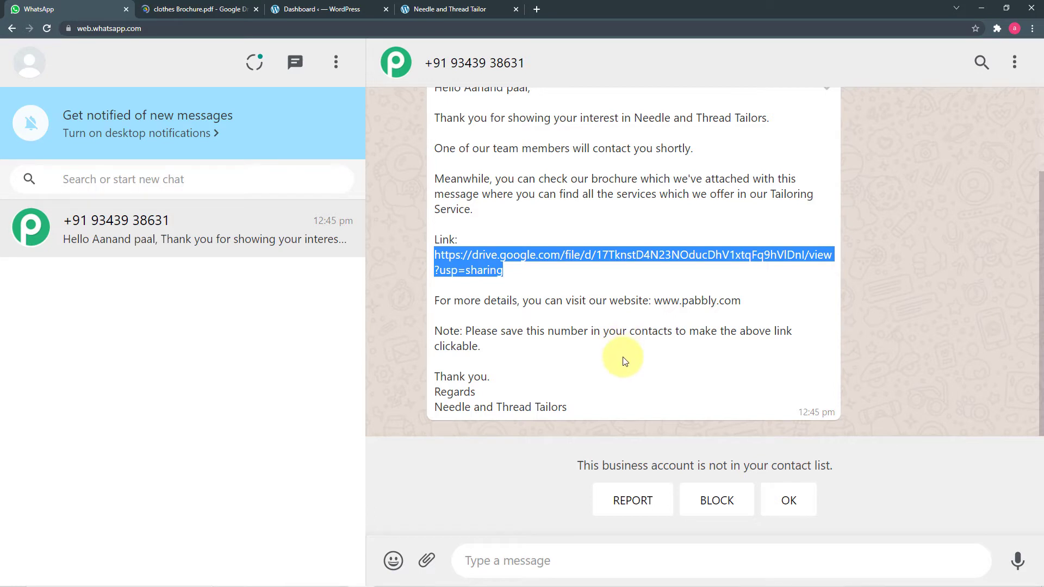
scroll(625, 357, up, 1)
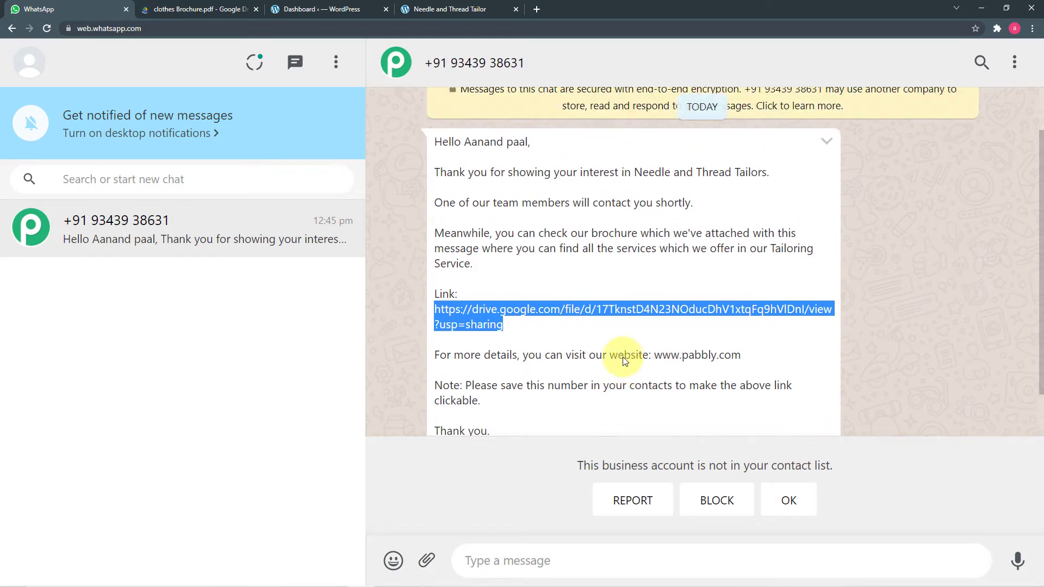
click(647, 357)
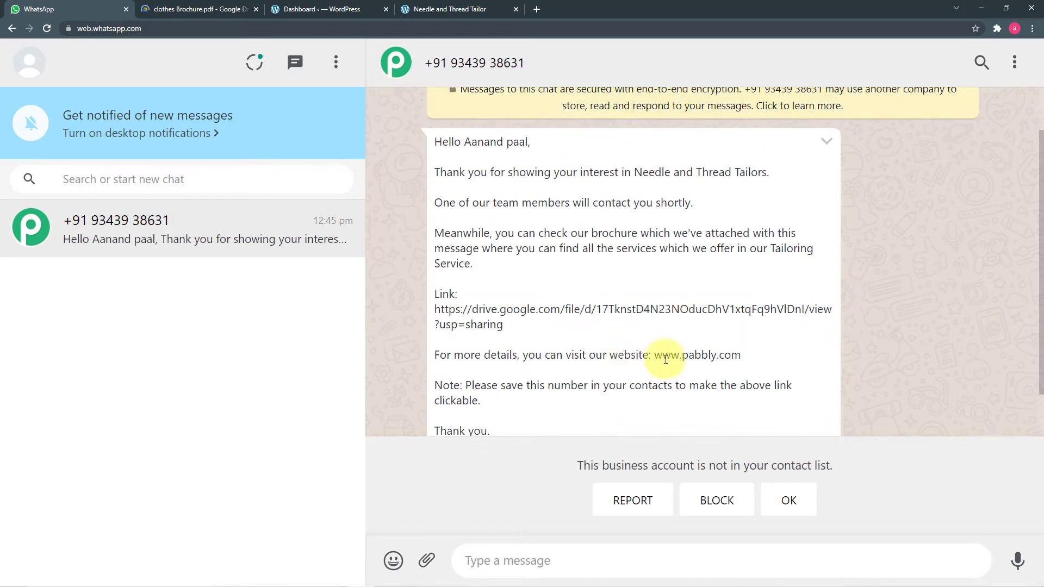
scroll(672, 359, down, 1)
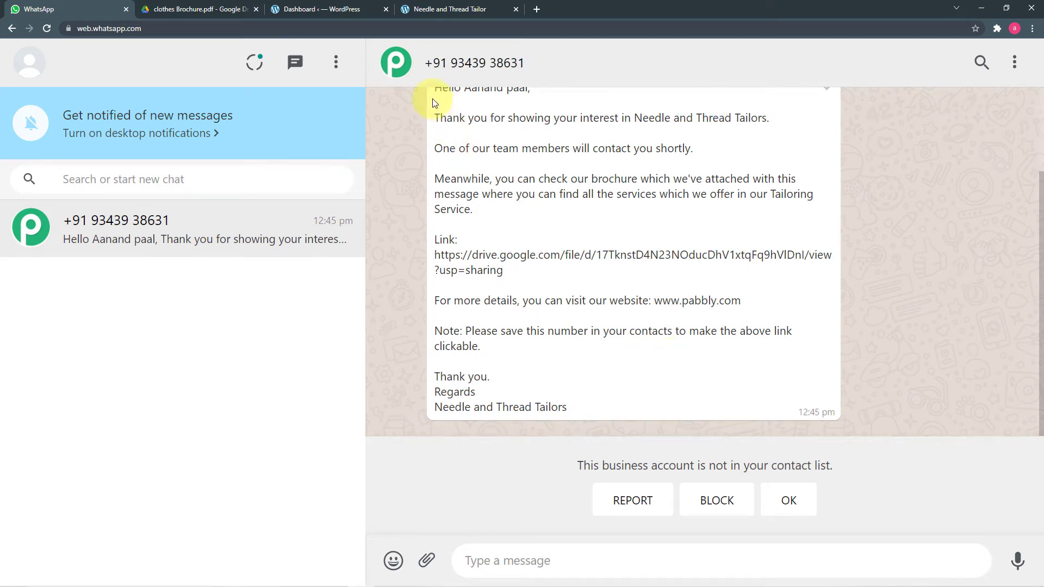
click(367, 7)
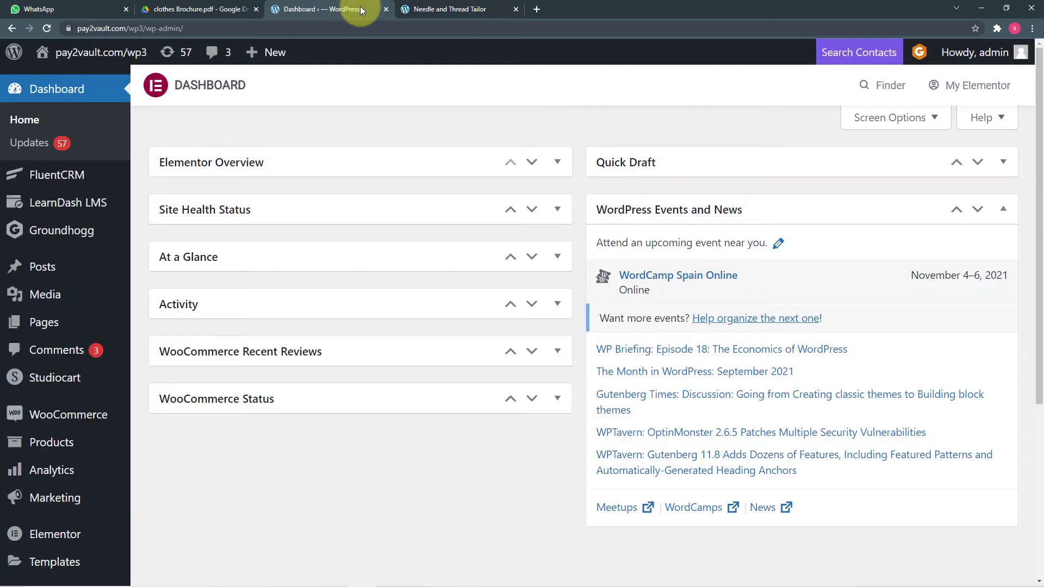
click(419, 8)
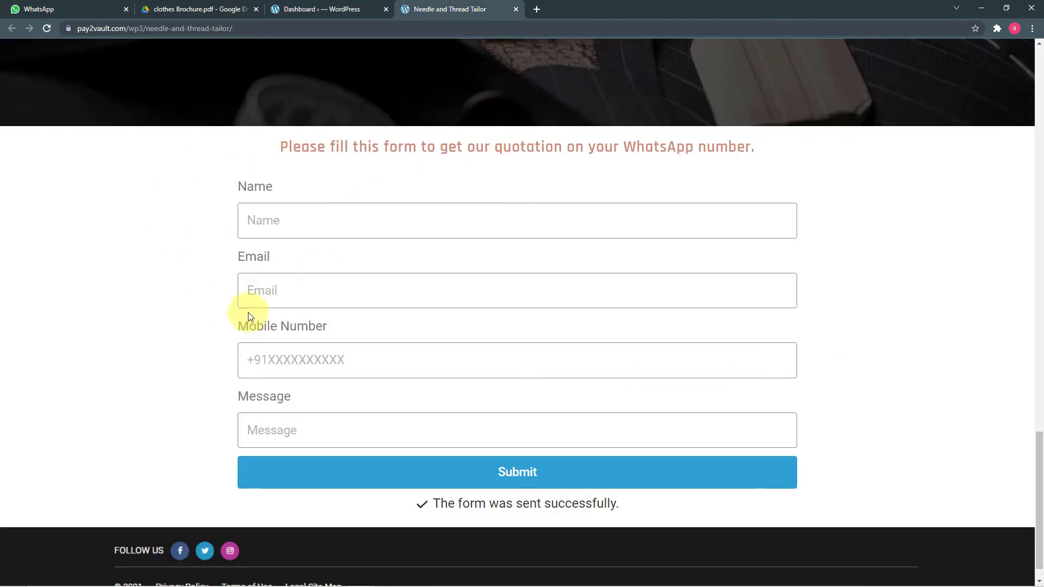
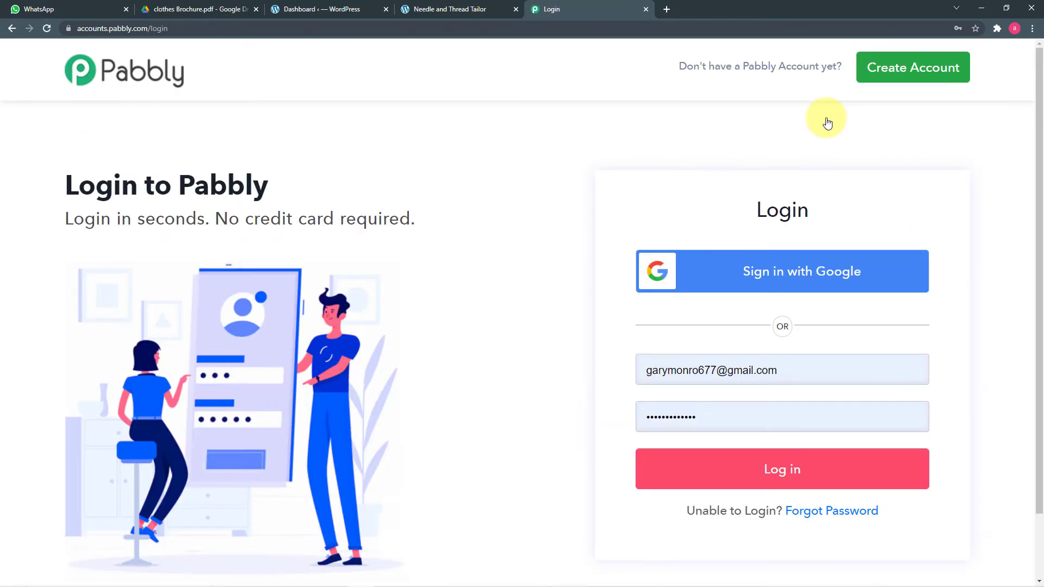
Step: Log in to Pabbly with the prefilled credentials, open Pabbly Connect and look over its existing workflows
click(762, 483)
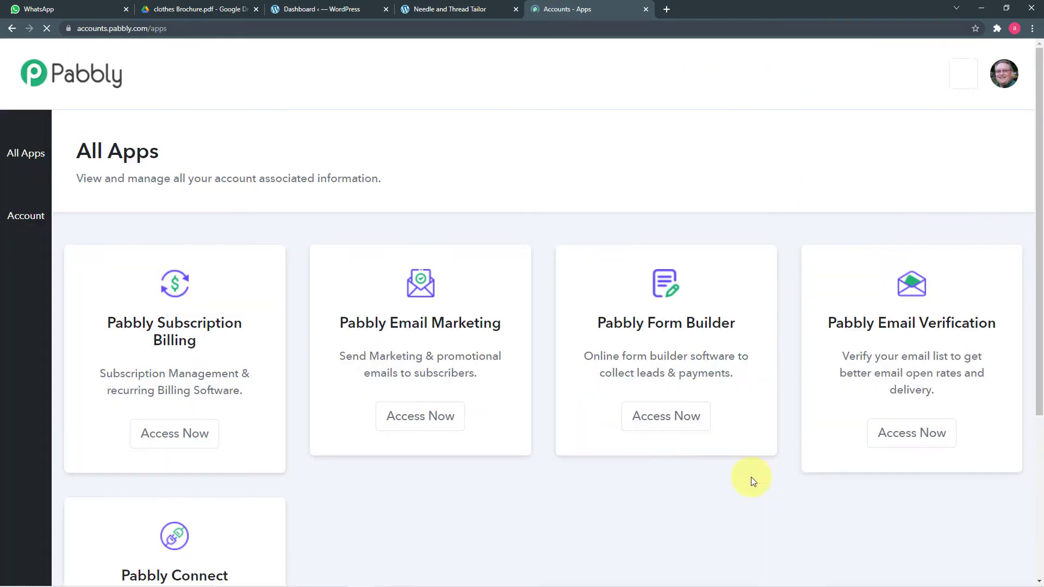
scroll(427, 284, down, 4)
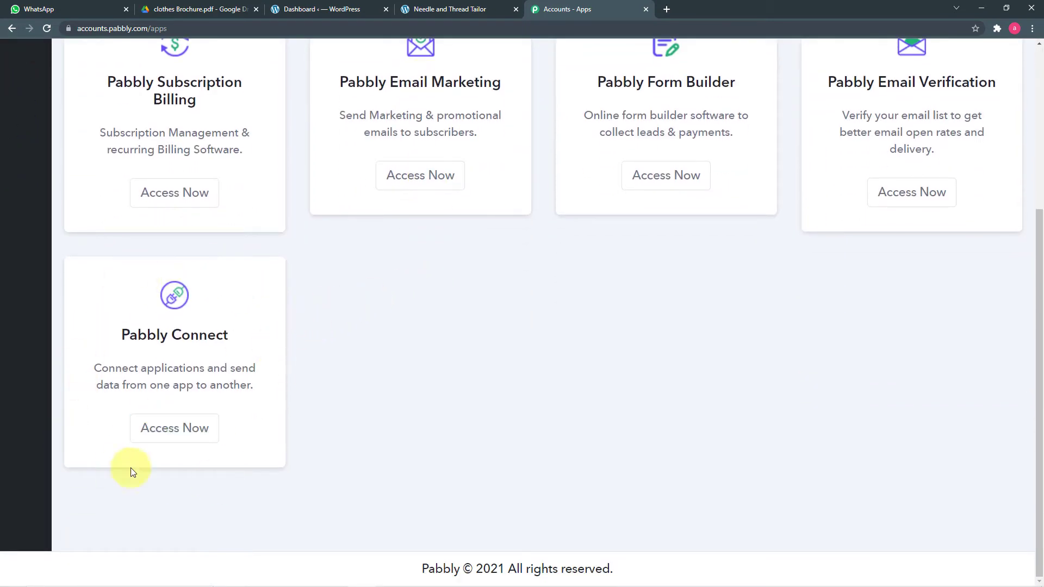
click(211, 438)
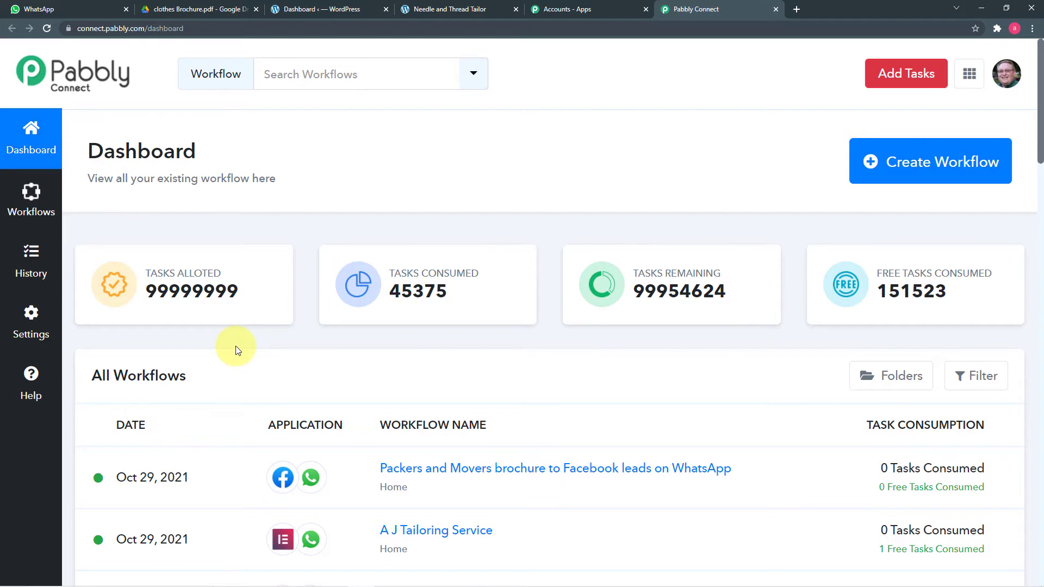
scroll(236, 350, down, 1)
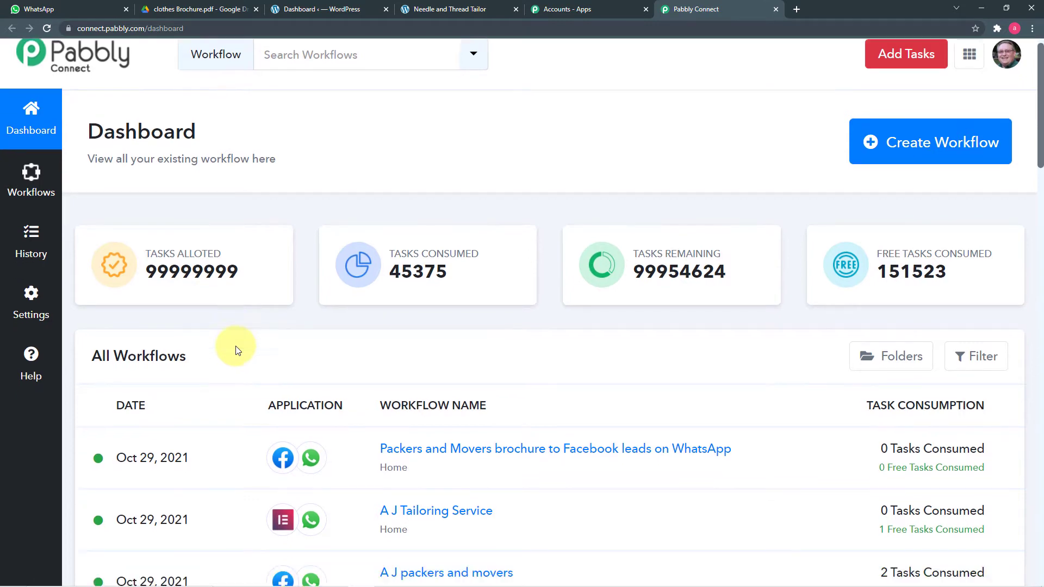
scroll(540, 380, down, 10)
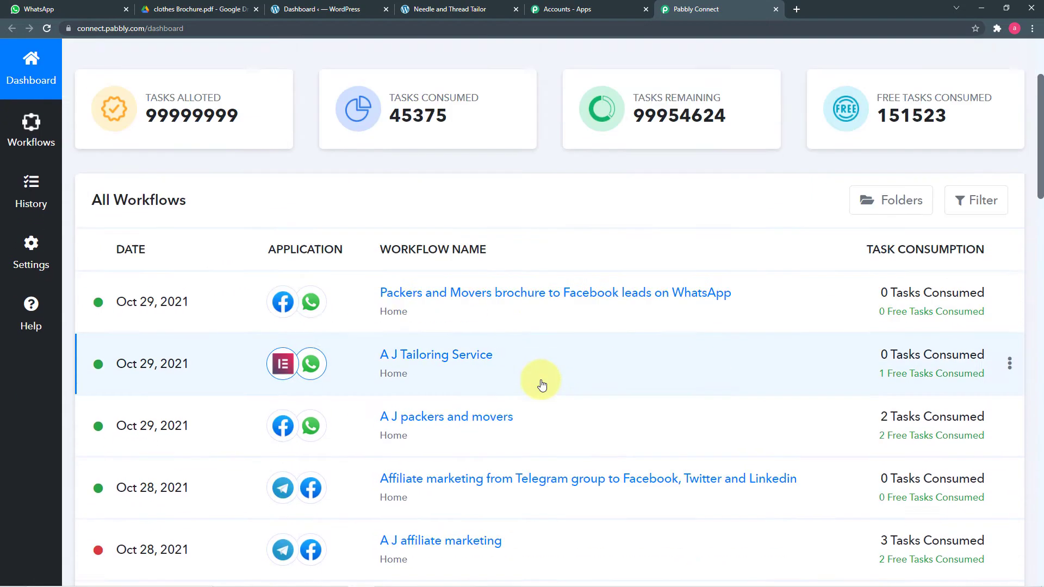
scroll(541, 380, up, 11)
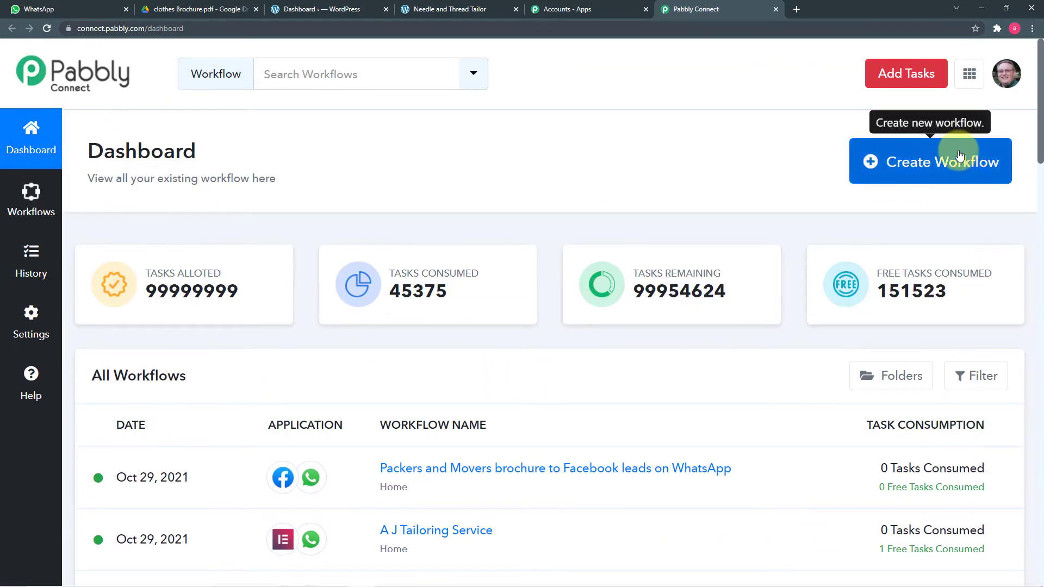
Step: Create a workflow named "Tailor shop brochure from Elementor form to WhatsApp" and collapse its trigger step
click(924, 167)
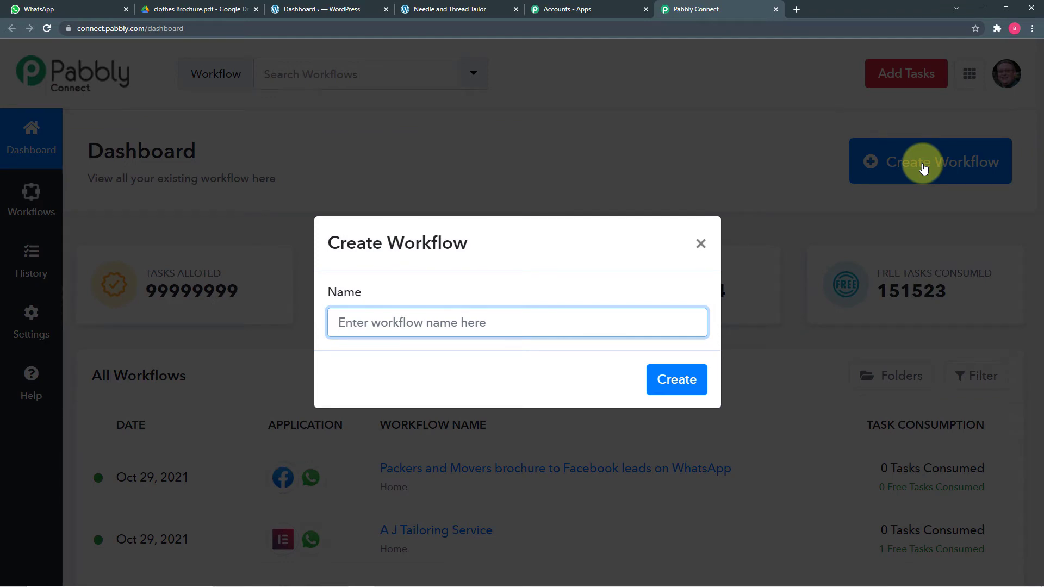
text(Tailor shop brochure from Elementor form to WhatsApp)
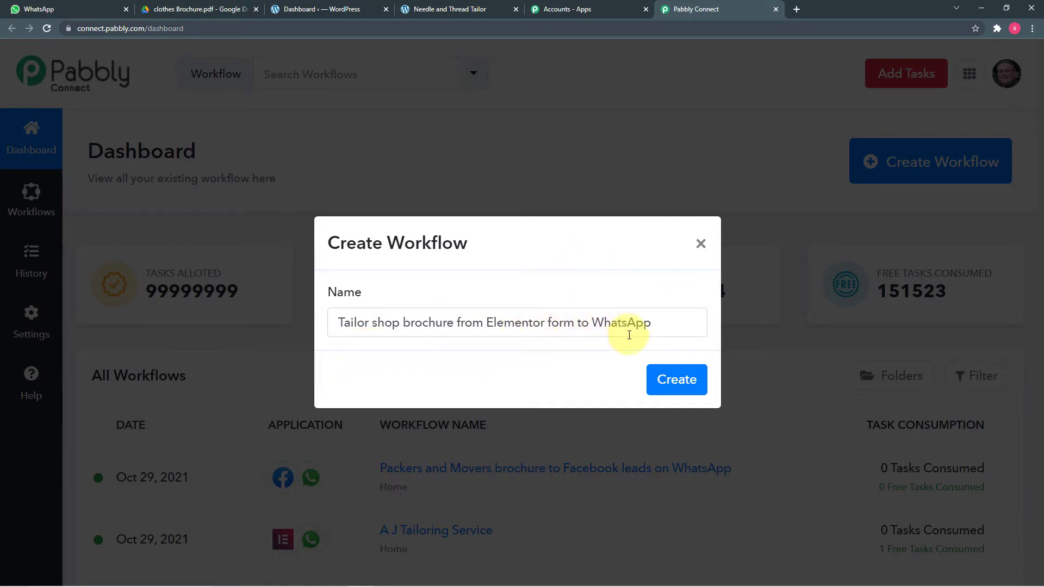
click(669, 385)
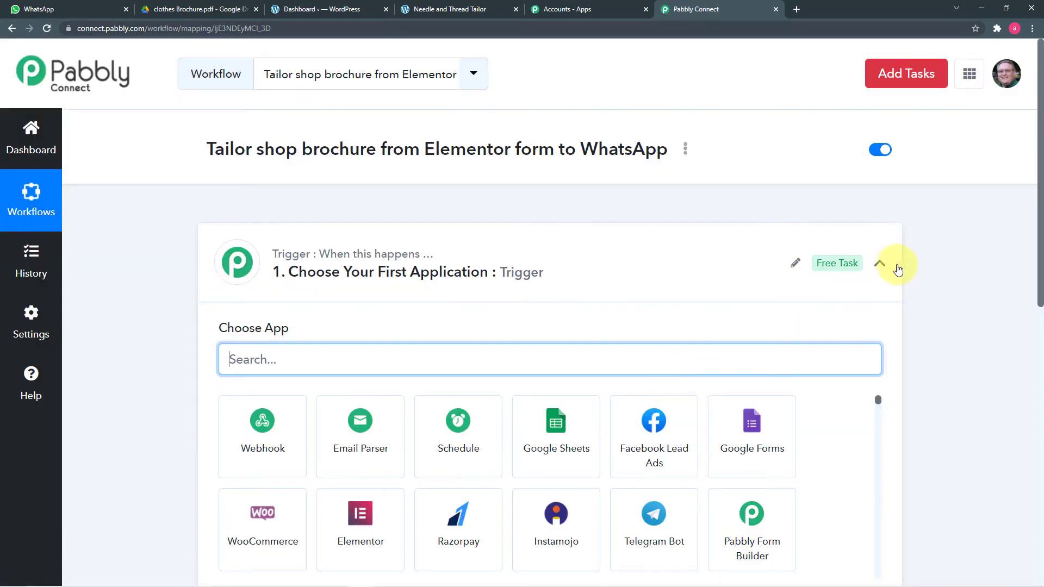
click(881, 265)
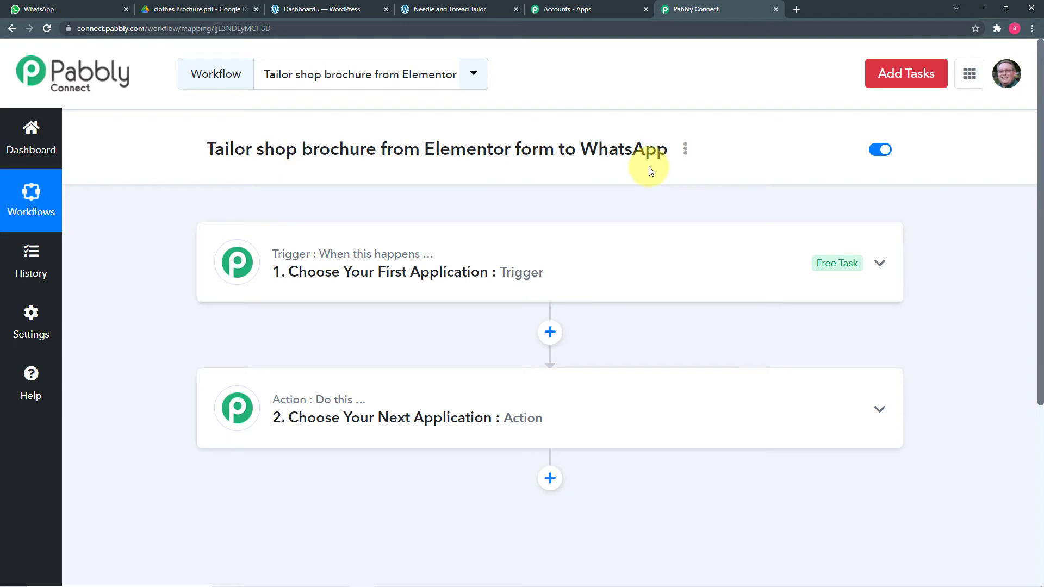
Step: Set the workflow's trigger to Elementor with the New Form Submission event and copy its webhook URL
click(386, 264)
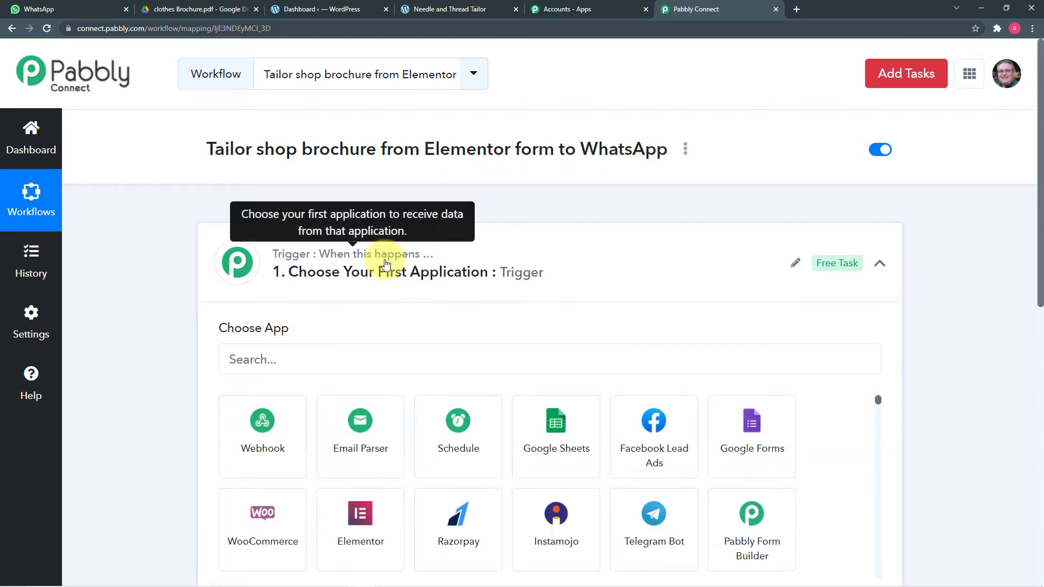
scroll(385, 264, down, 2)
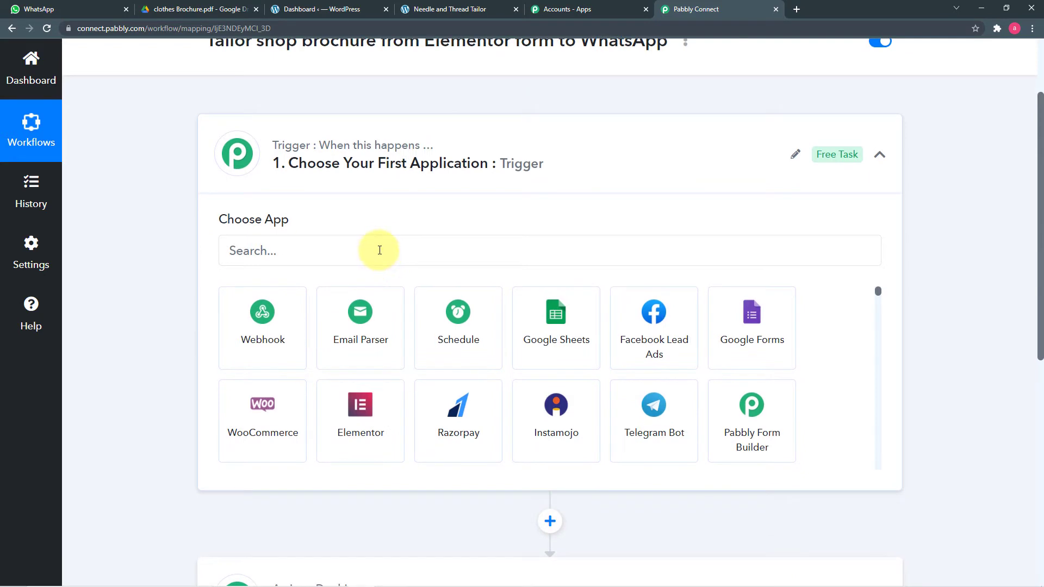
click(380, 250)
text(elw)
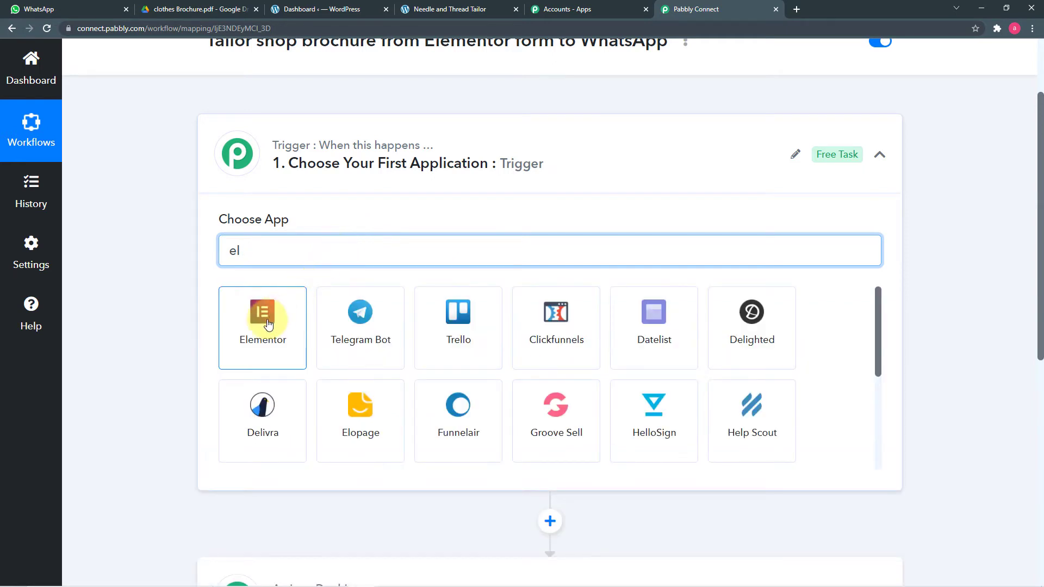
click(267, 321)
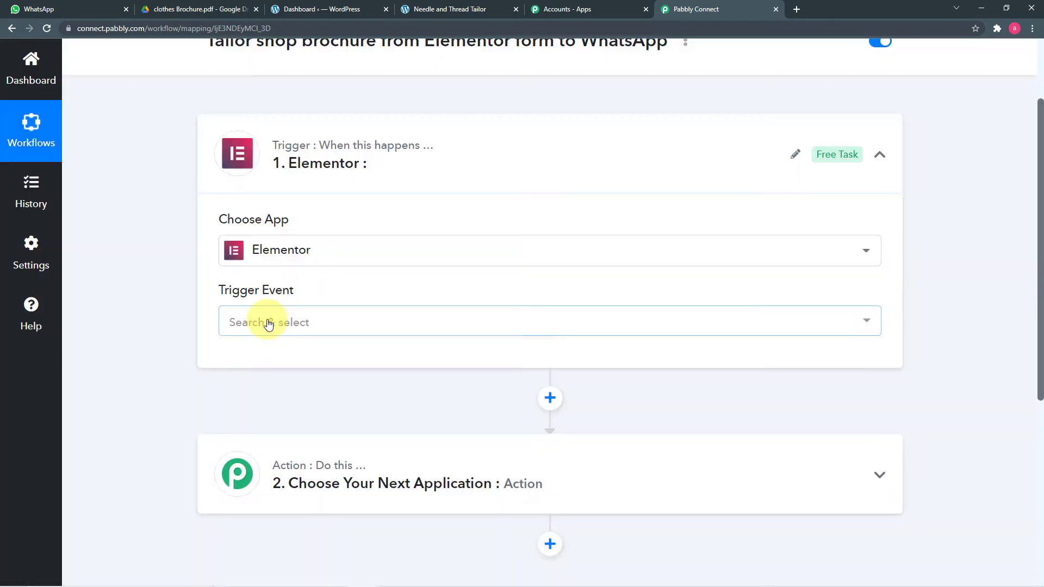
click(294, 314)
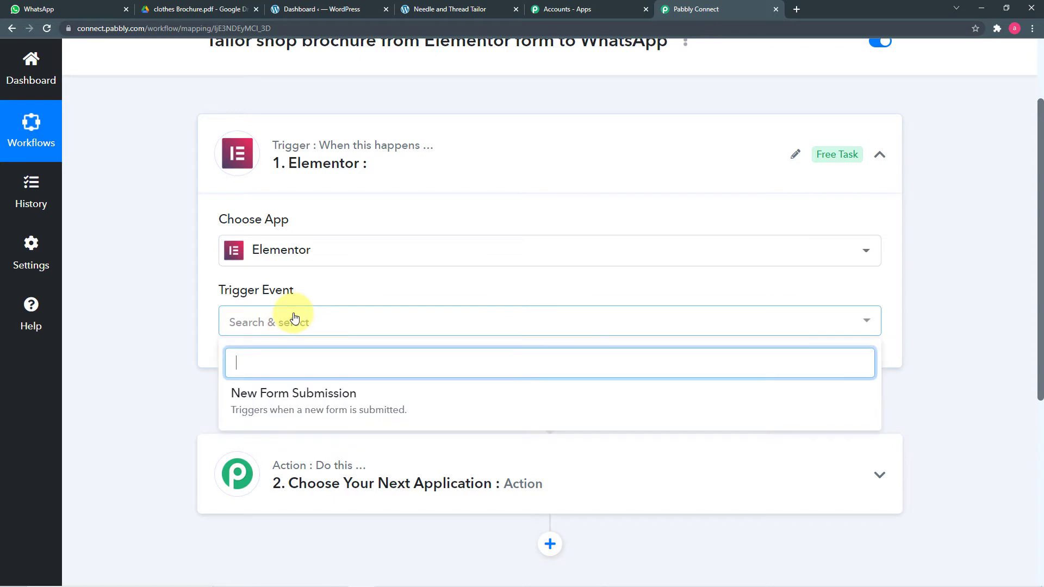
click(313, 407)
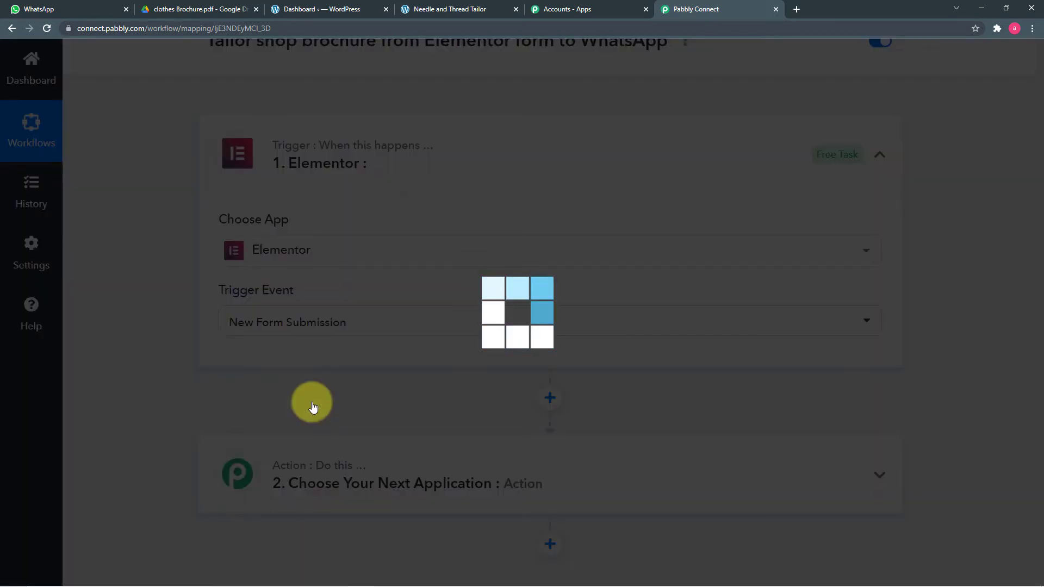
scroll(313, 407, down, 2)
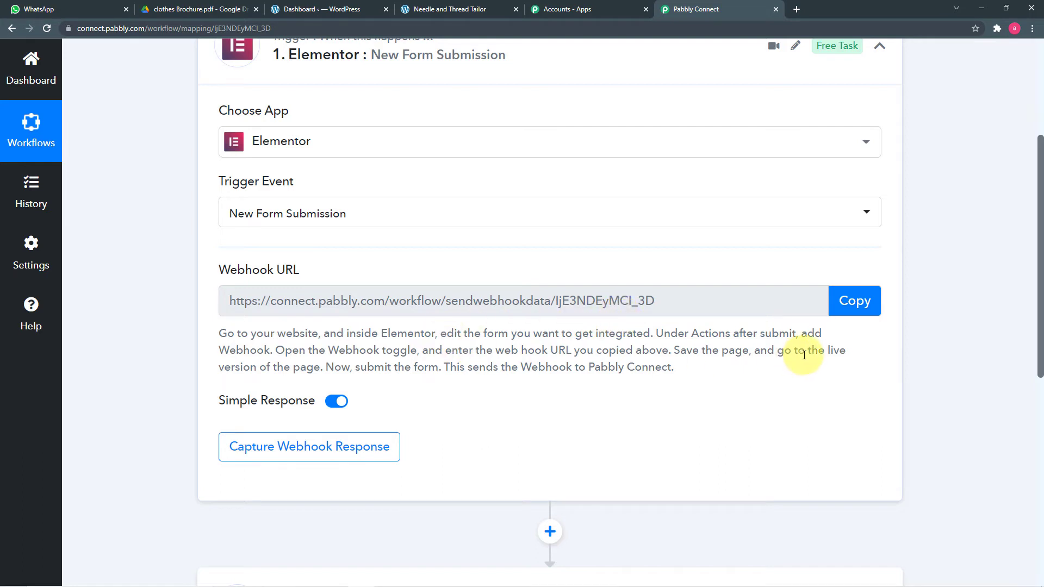
click(848, 315)
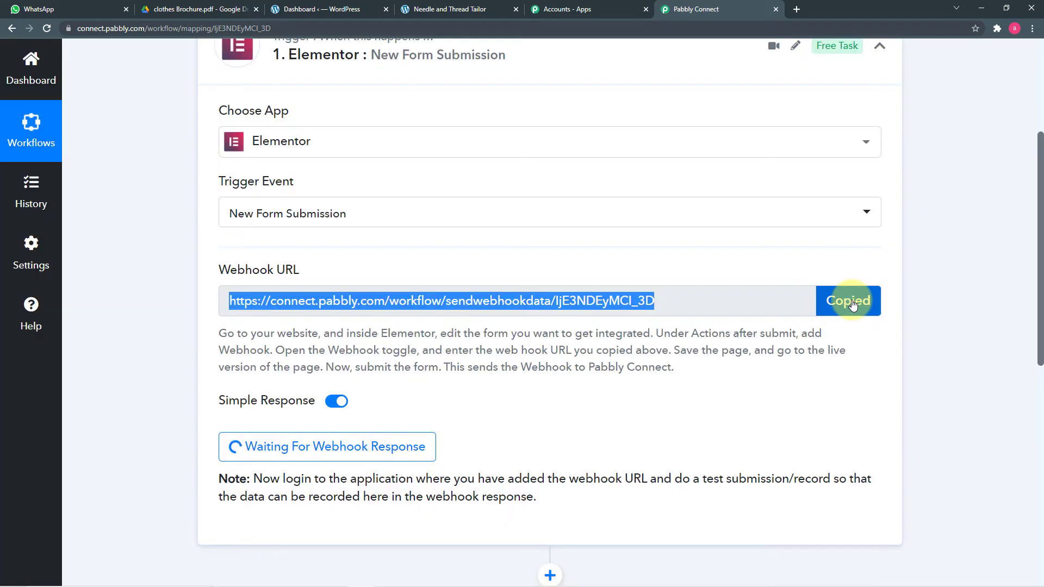
Step: Switch to the WordPress admin, search the pages for "needle" and open the Needle and Thread Tailor page in Elementor
click(347, 8)
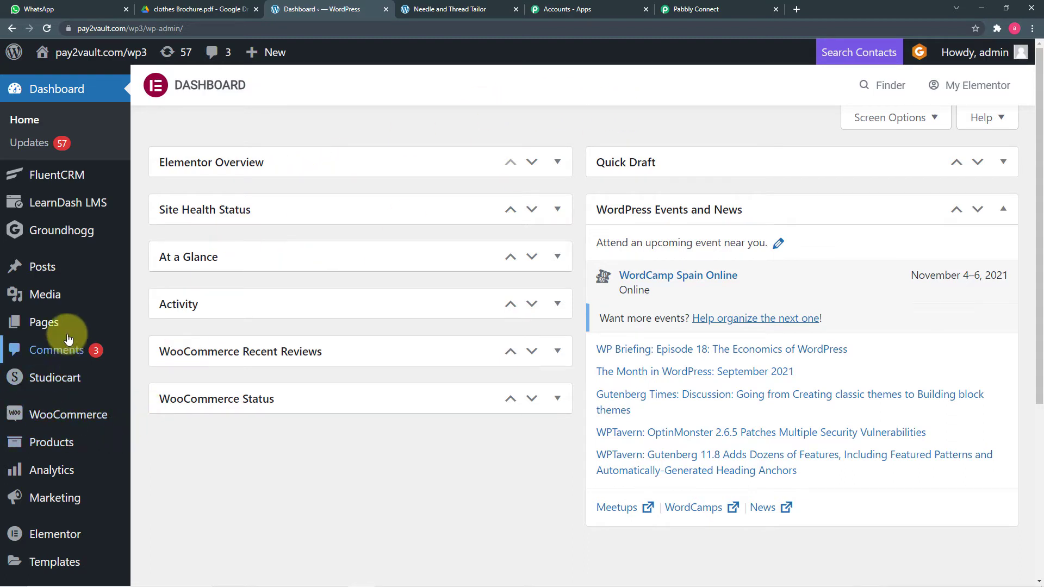
mouse_move(71, 325)
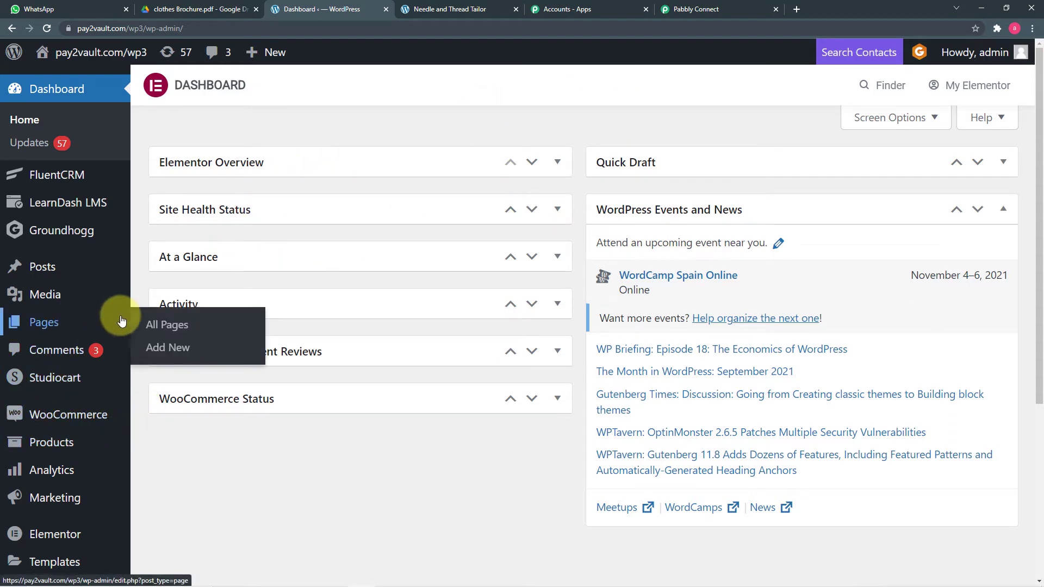
click(164, 325)
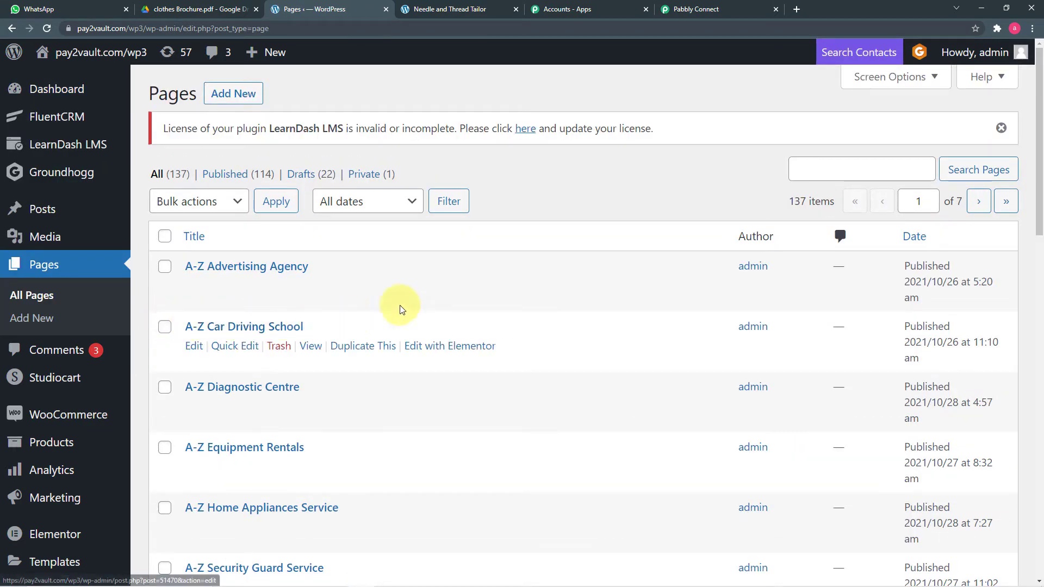
click(823, 165)
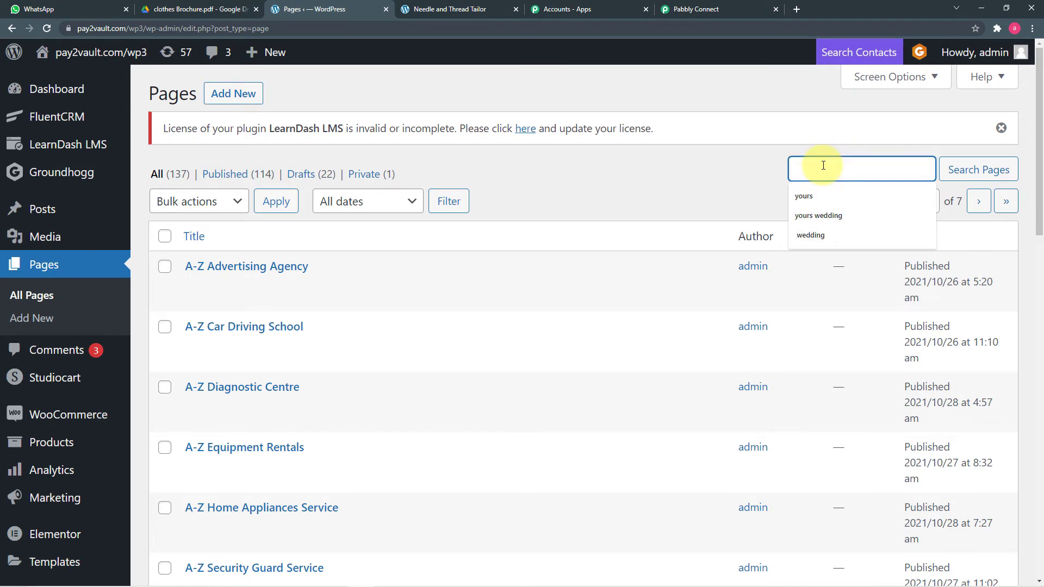
text(needle)
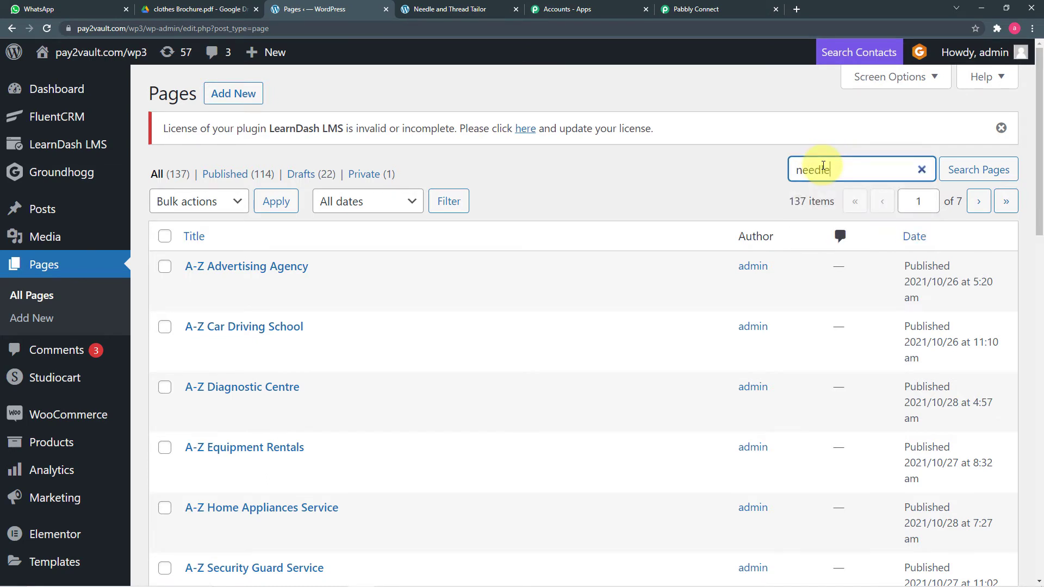
key(Return)
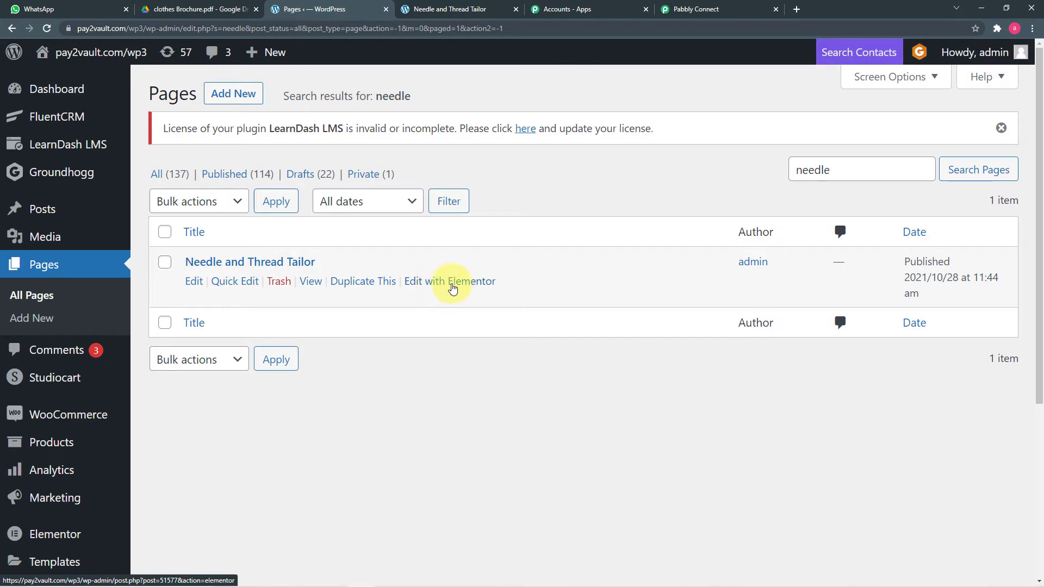
click(477, 282)
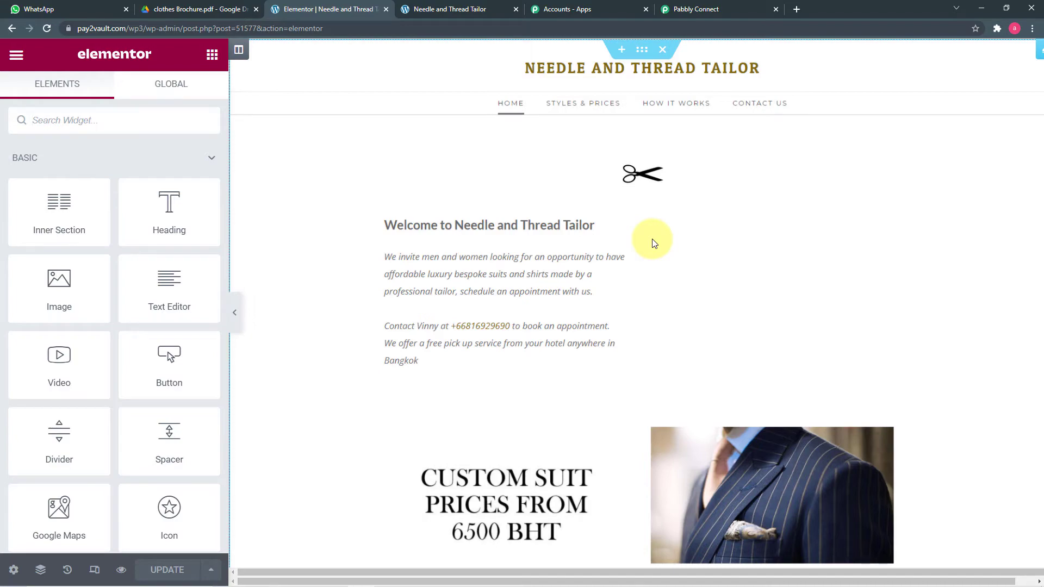
Step: Open the quotation form below the Our Story section for editing
scroll(655, 243, down, 15)
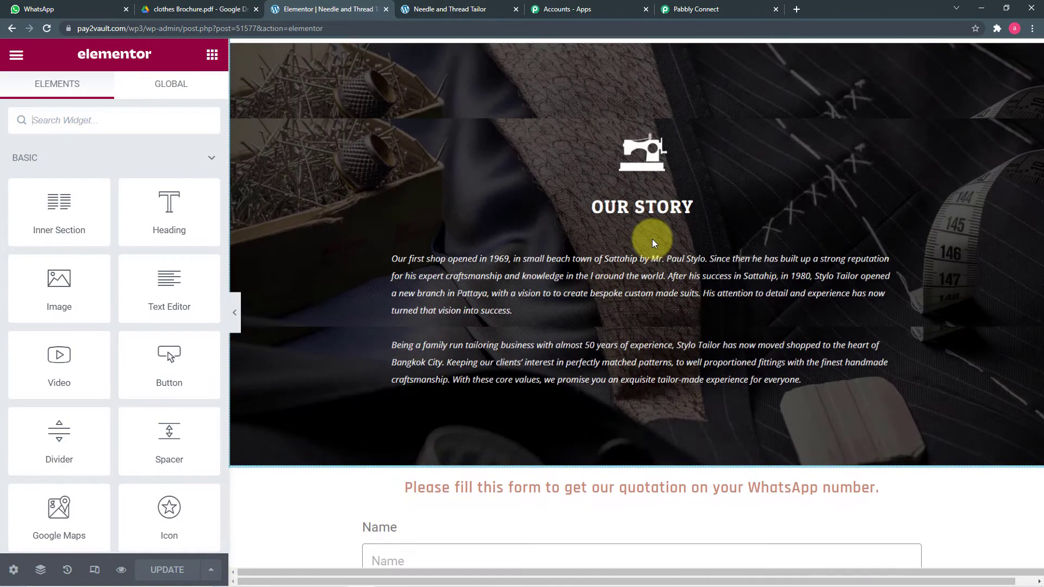
scroll(653, 243, down, 8)
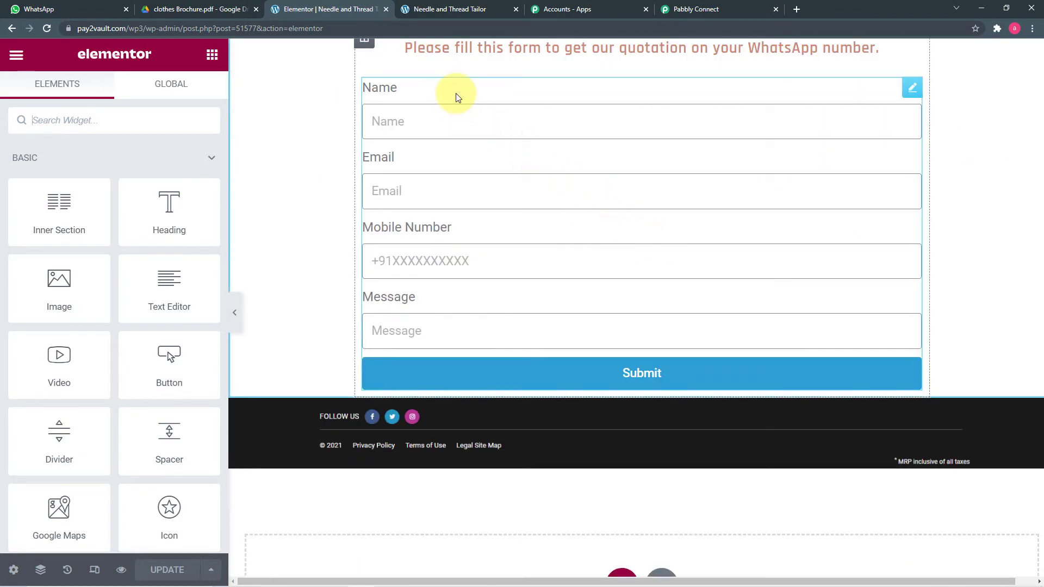
click(455, 109)
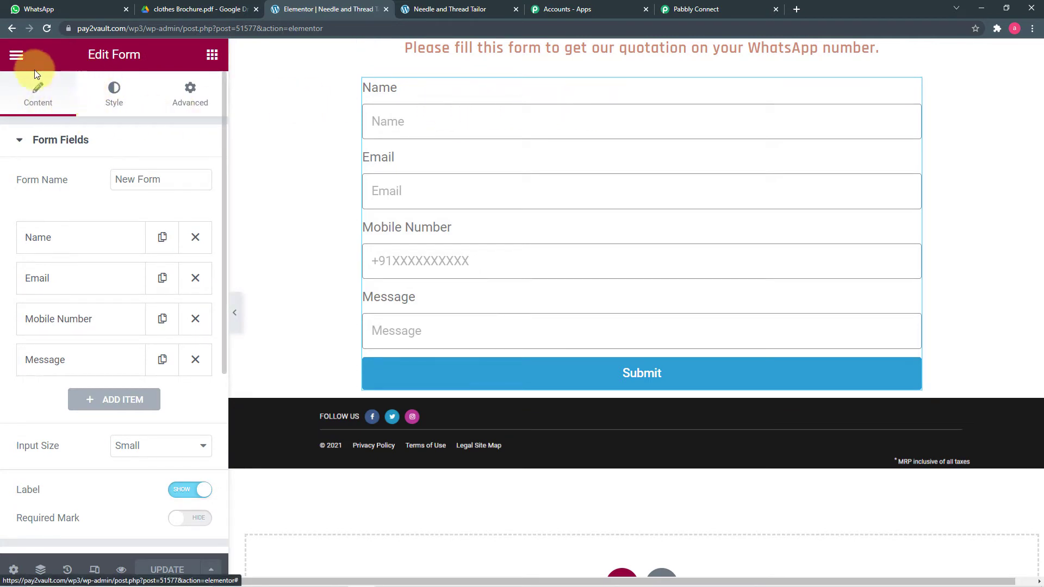
Step: Add Webhook as the quotation form's action after submit
scroll(85, 155, down, 5)
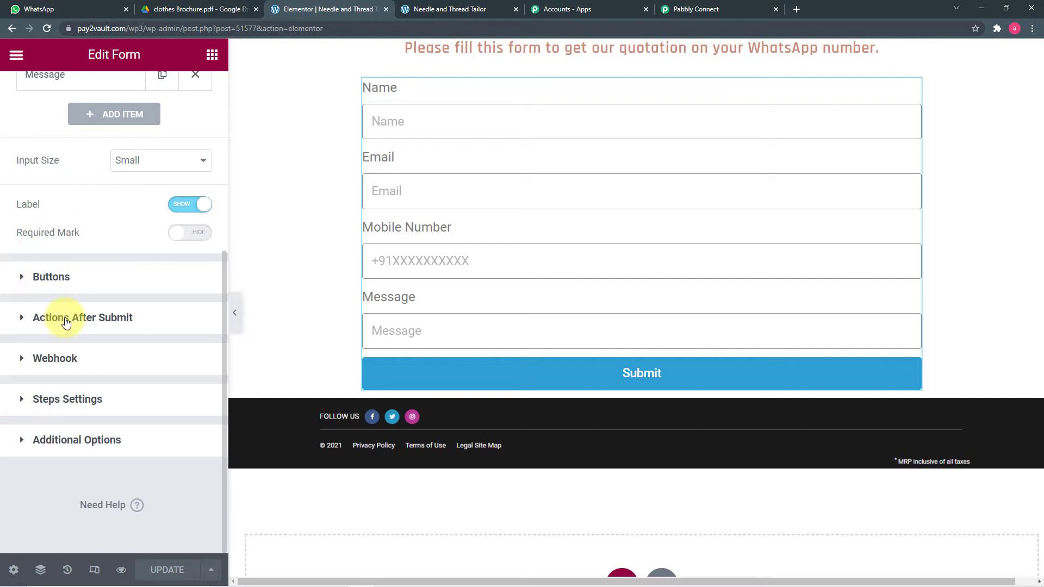
click(118, 321)
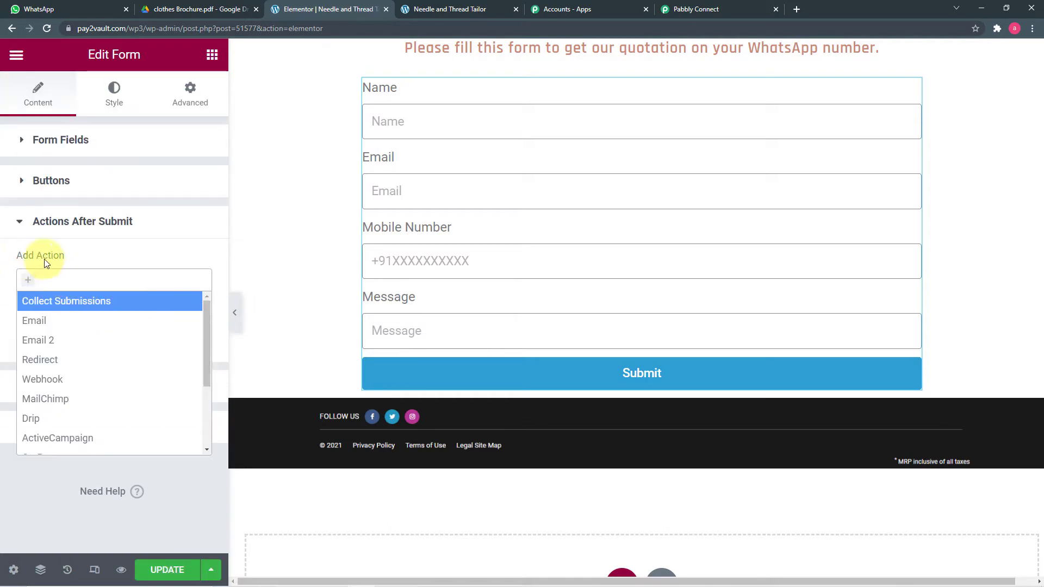
click(96, 279)
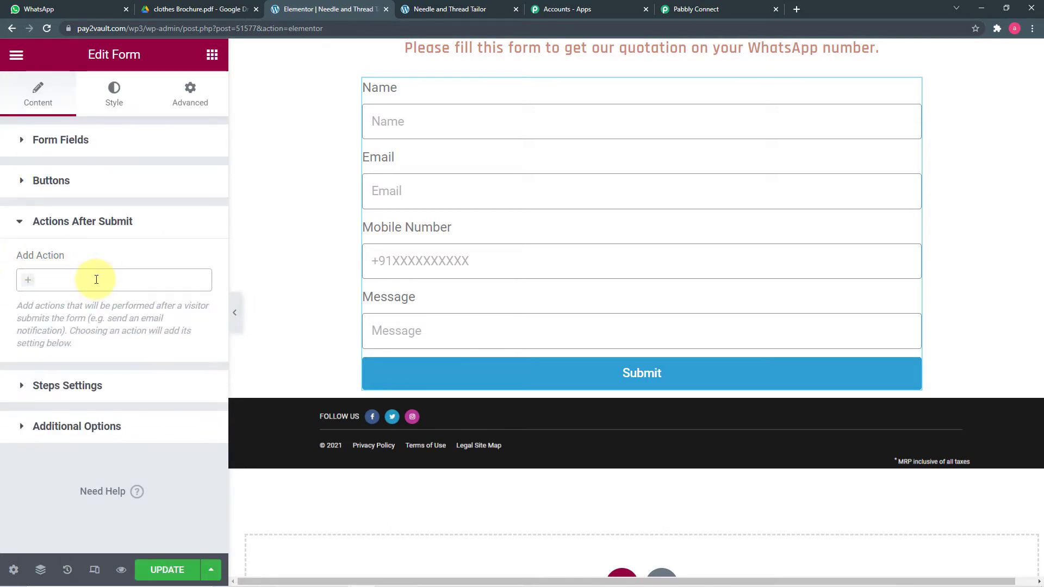
click(96, 280)
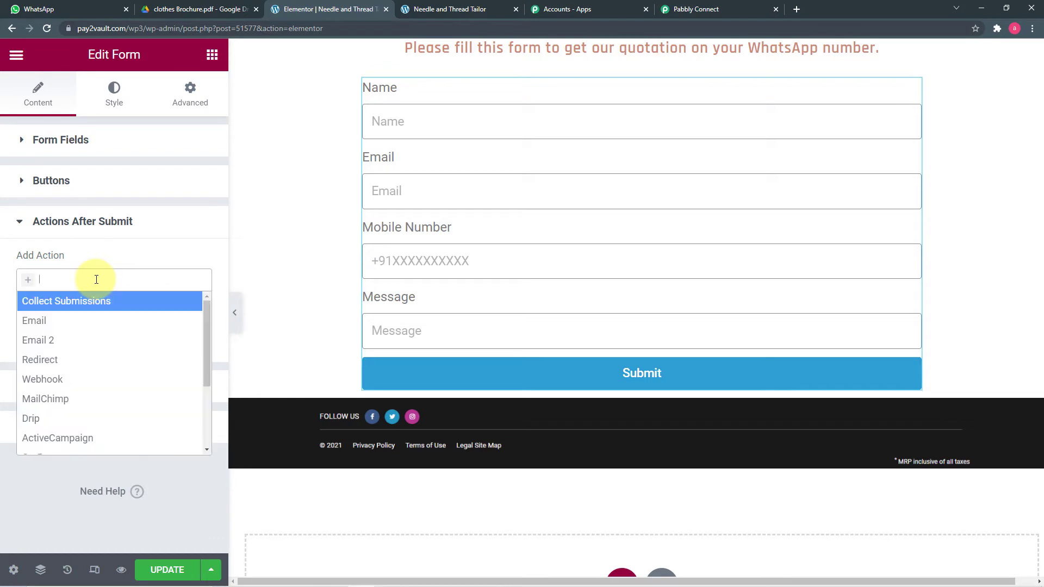
text(w)
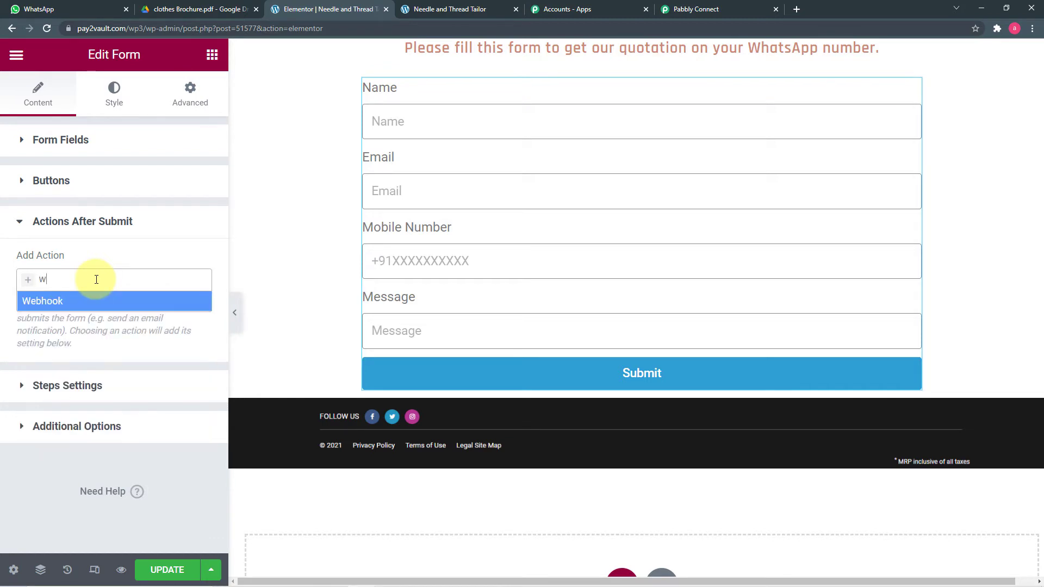
click(72, 309)
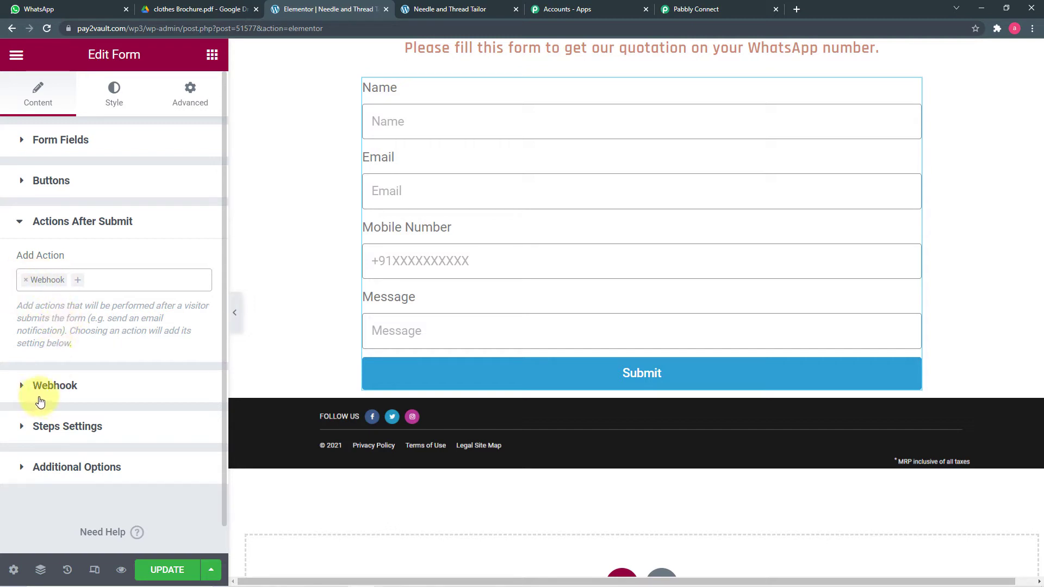
Step: Replace the form's webhook URL with the one copied again from the Elementor trigger in Pabbly Connect
click(73, 390)
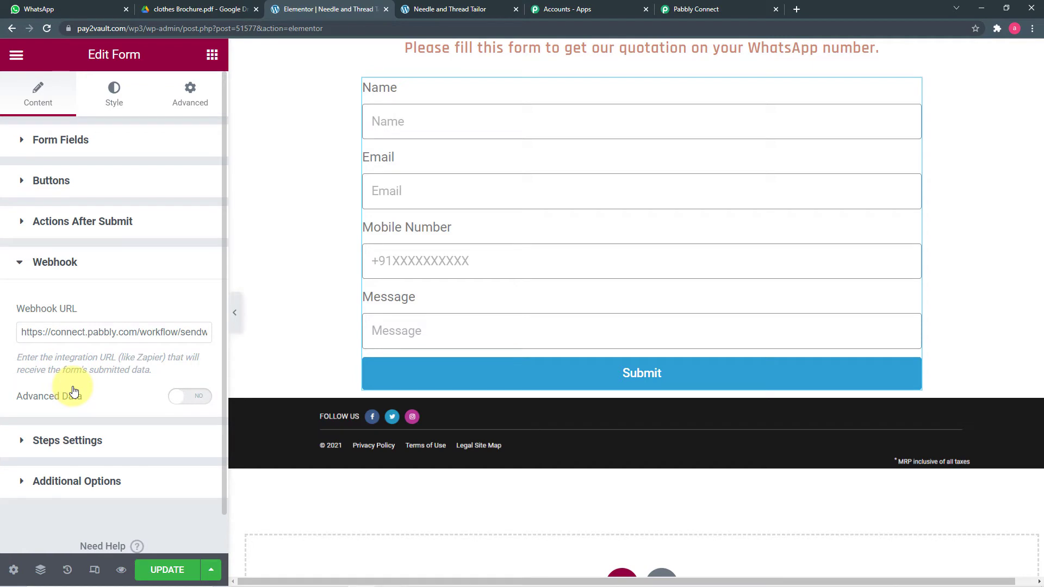
triple_click(59, 333)
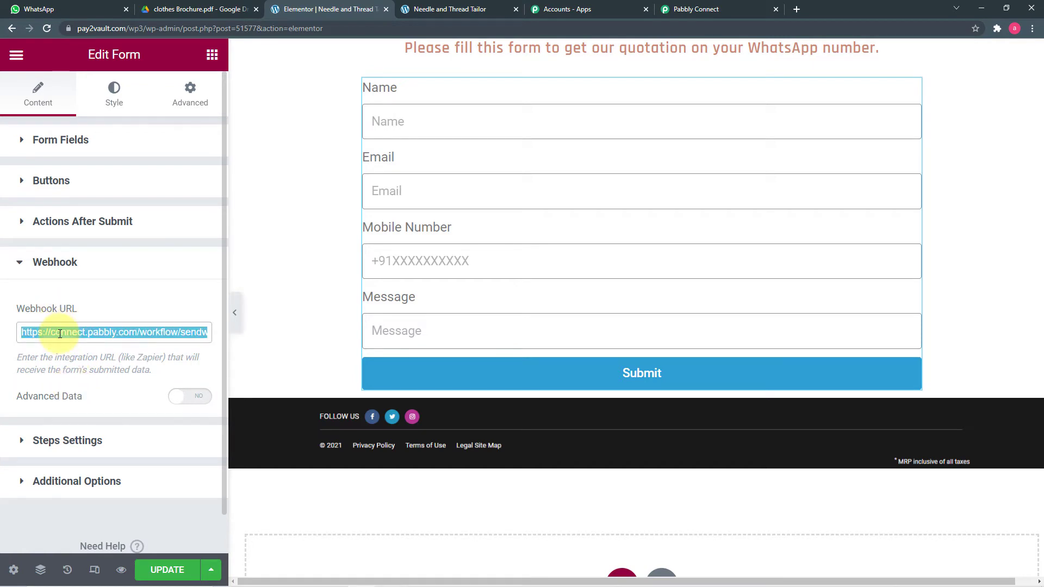
key(BackSpace)
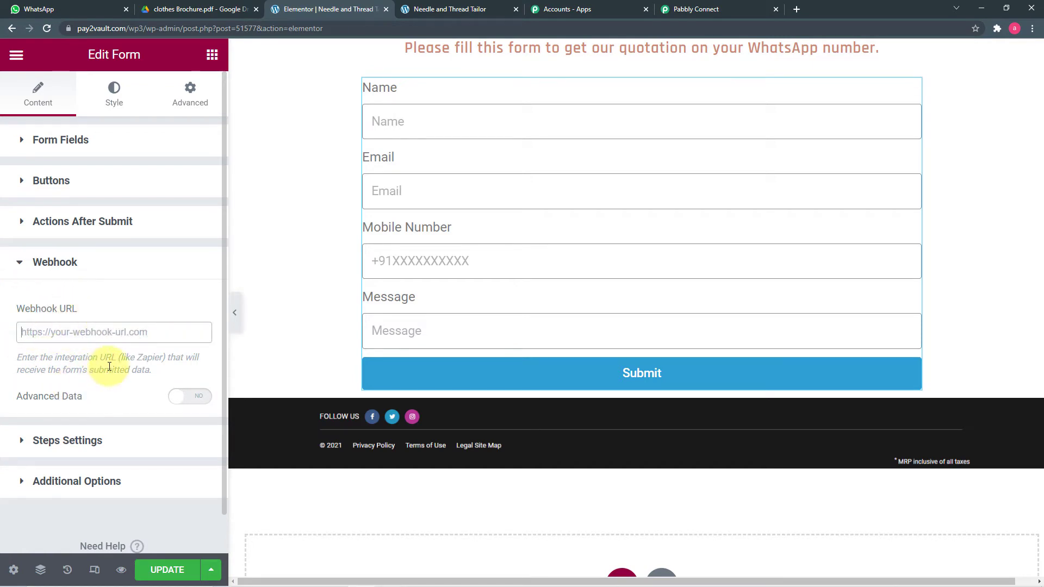
click(690, 9)
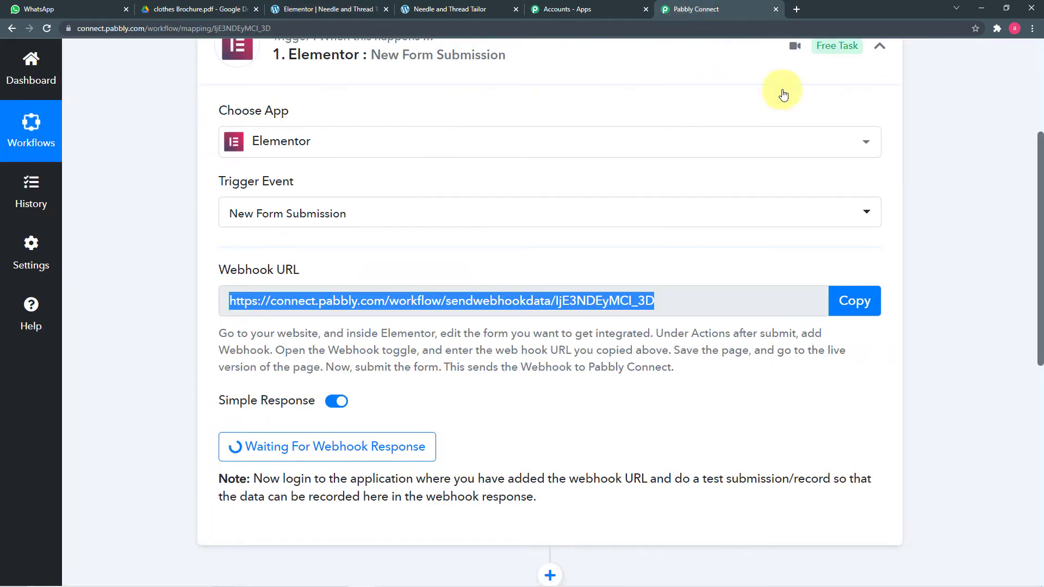
click(851, 301)
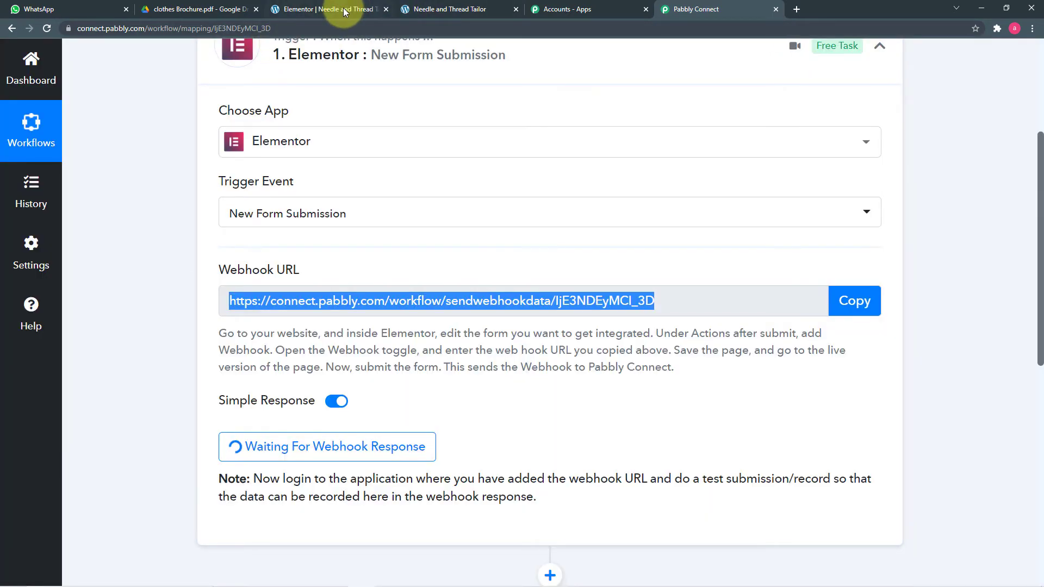
click(340, 9)
right_click(48, 333)
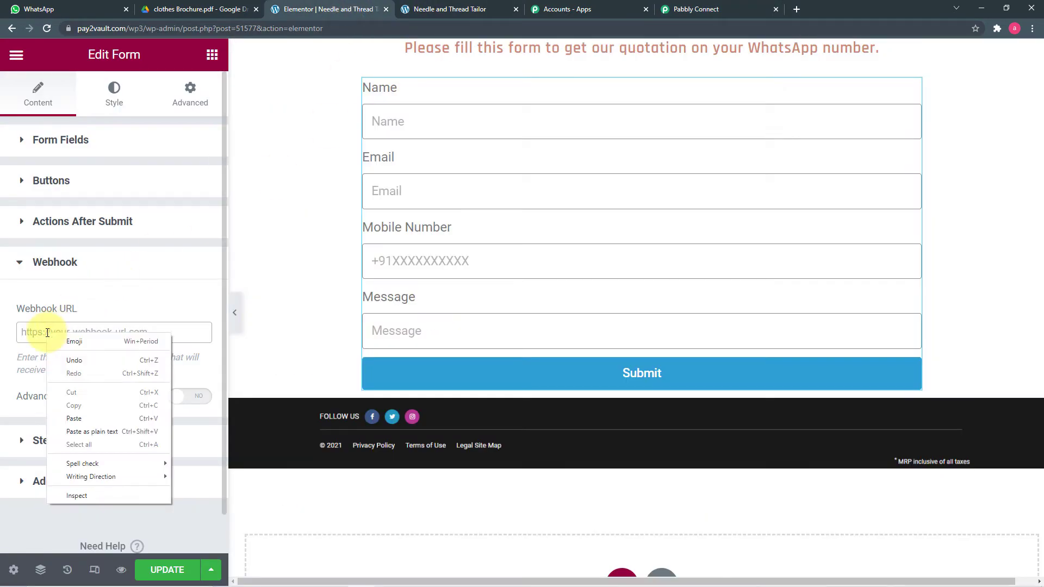
click(87, 419)
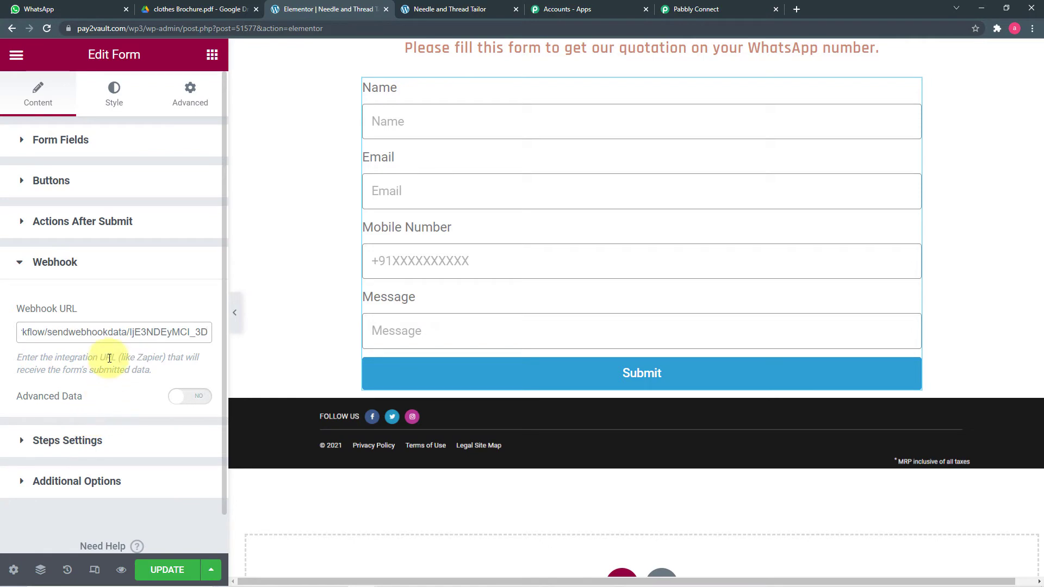
Step: Update the page to save the form's webhook, and check the Elementor trigger's webhook status in Pabbly Connect
scroll(109, 359, down, 1)
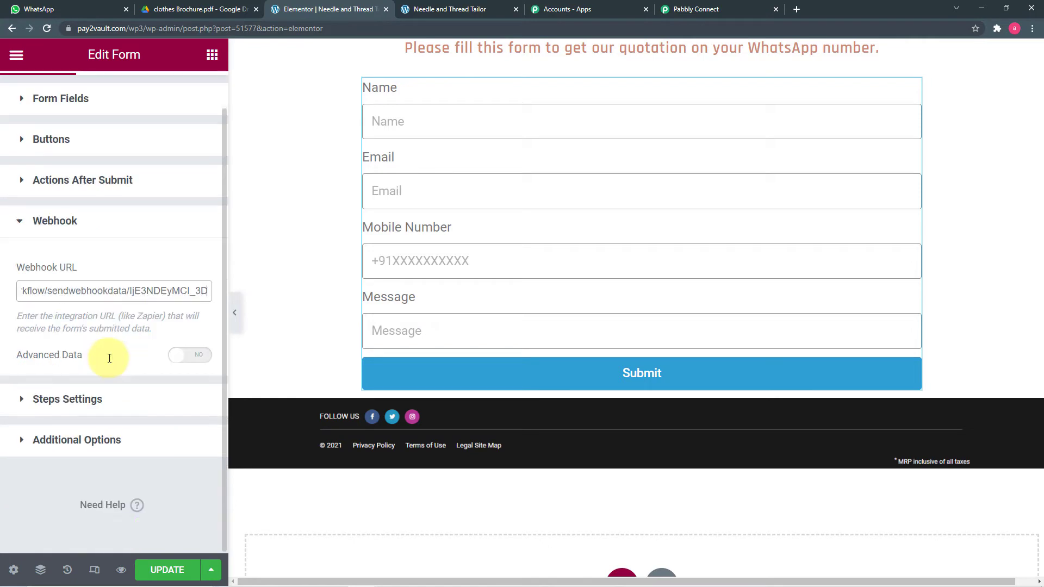
click(170, 572)
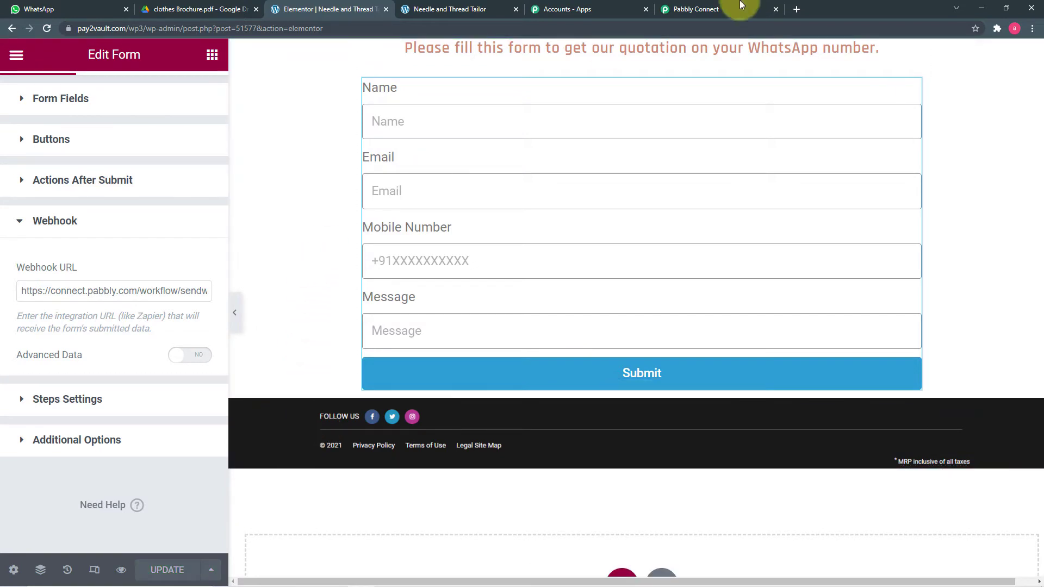
click(723, 8)
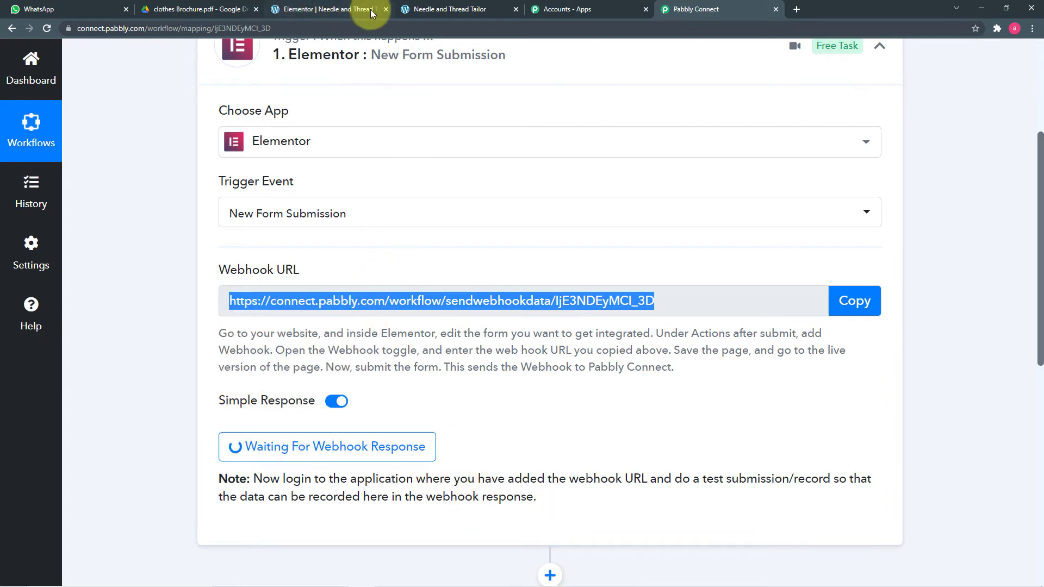
Step: Return to the Elementor editor, view the live Needle and Thread Tailor page and go to its quotation form
click(357, 12)
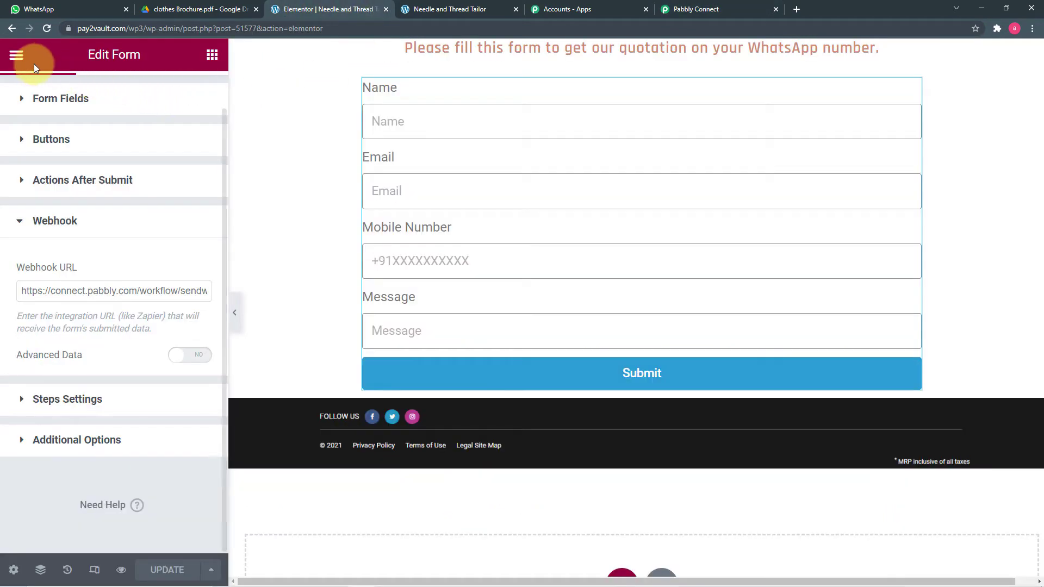
click(17, 56)
click(66, 310)
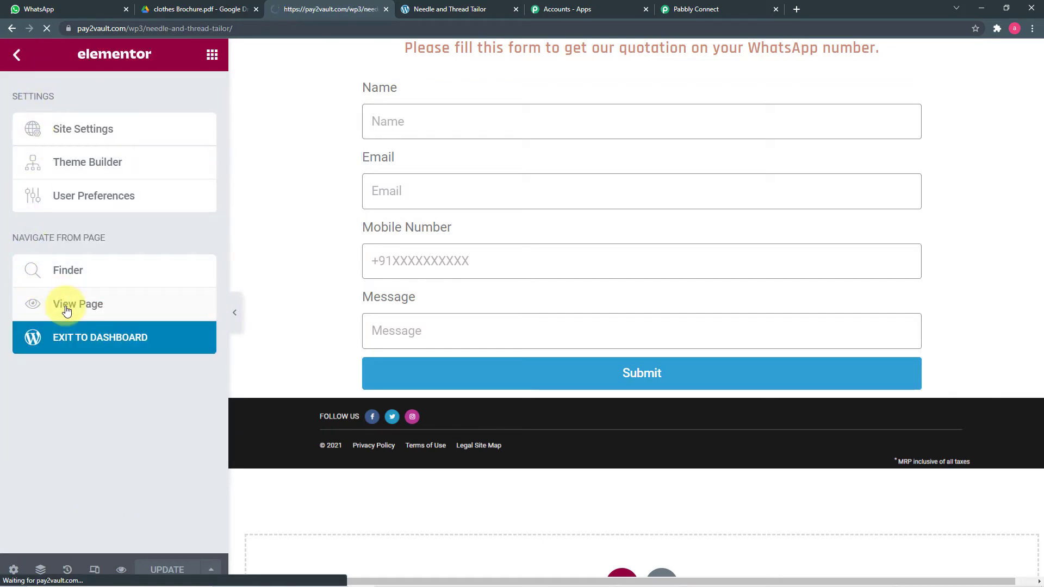
scroll(224, 198, down, 12)
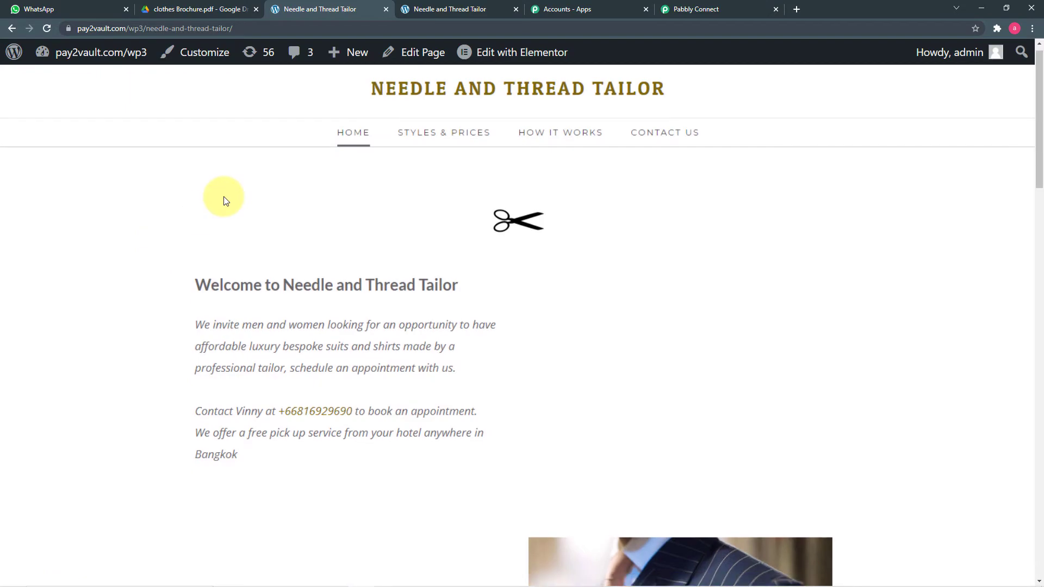
scroll(223, 197, down, 14)
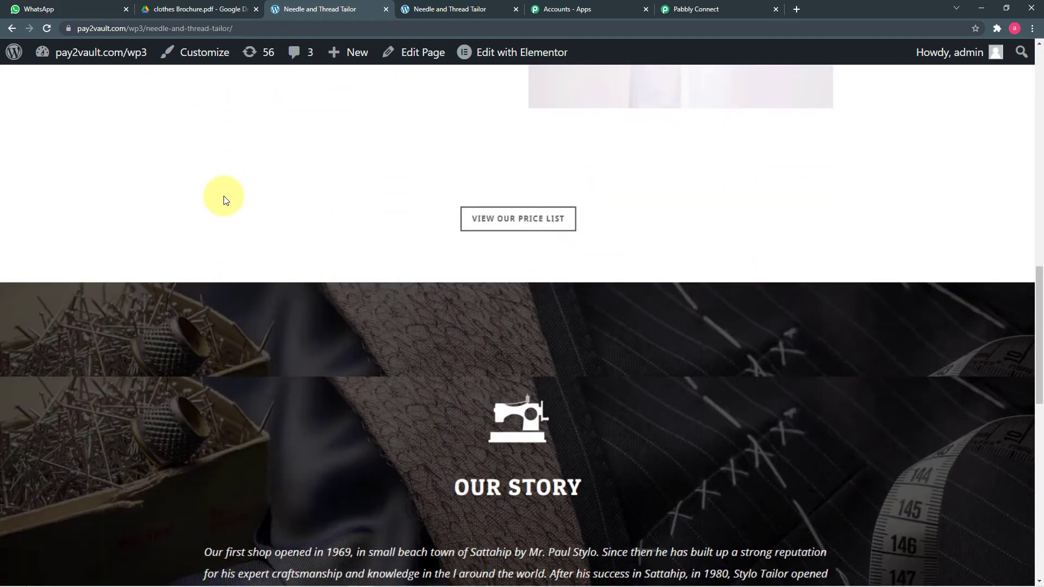
scroll(224, 197, down, 1)
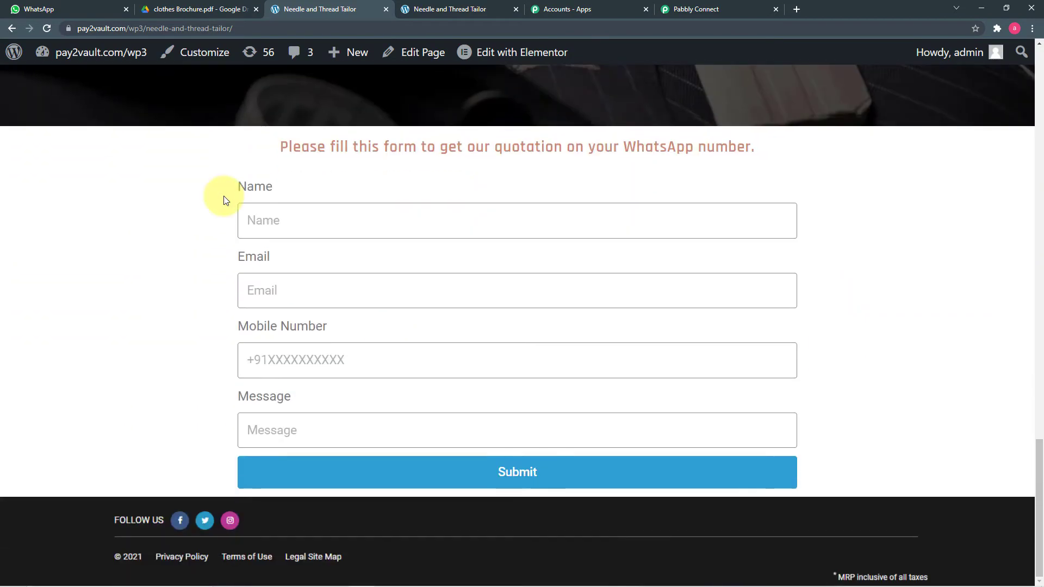
Step: Fill in the quotation form with the customer's name, email, mobile number and message "Enquiring for Wedding Dresses", and submit it
click(289, 218)
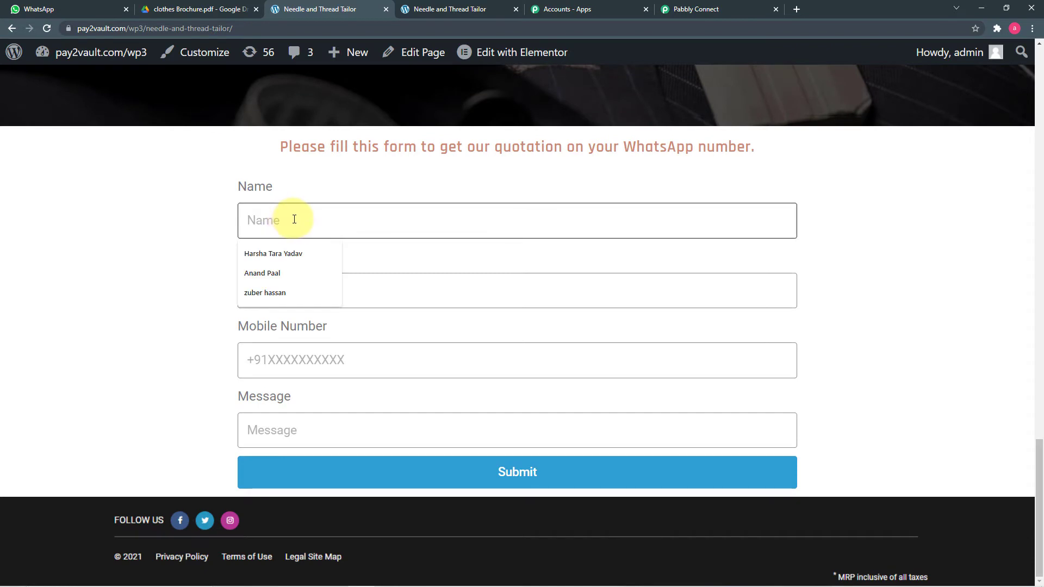
click(256, 293)
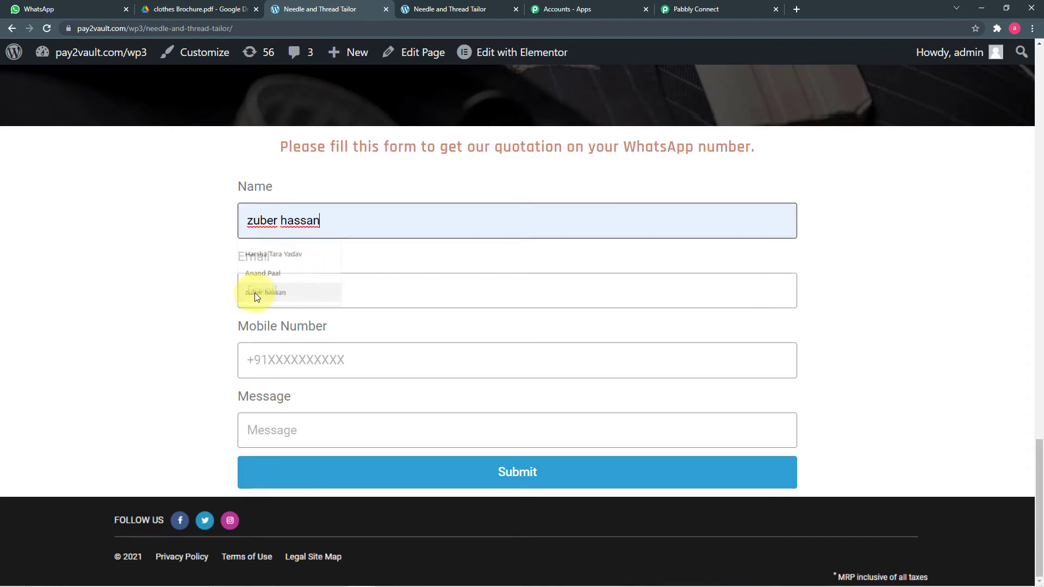
click(263, 289)
click(267, 327)
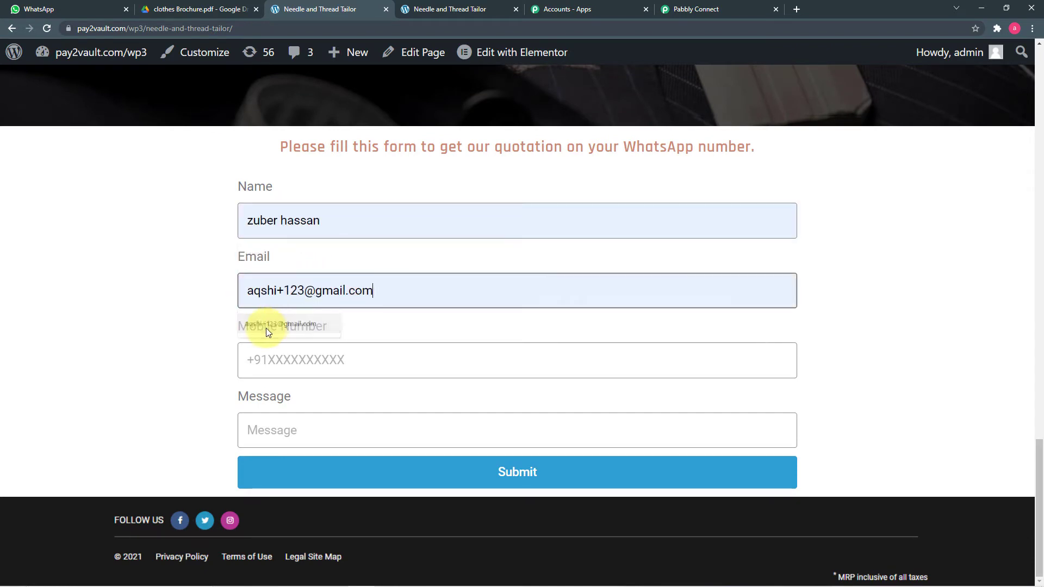
click(297, 359)
click(285, 394)
click(275, 431)
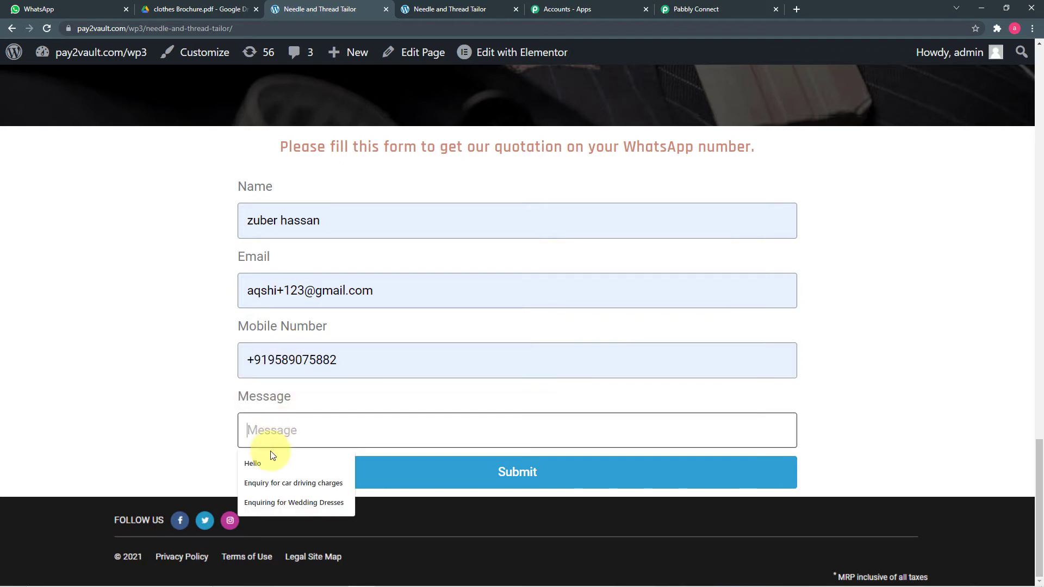
click(273, 500)
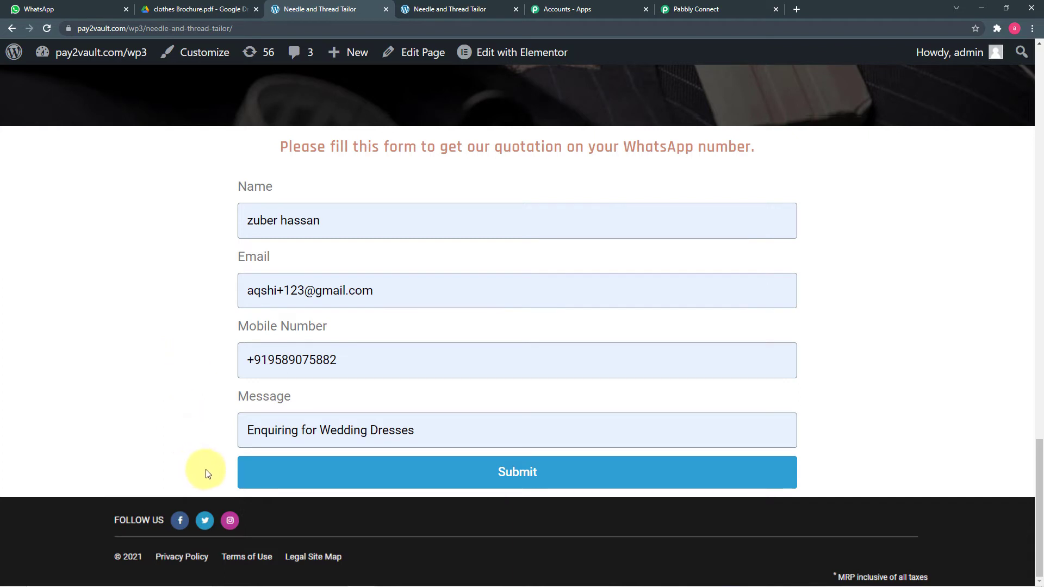
click(319, 480)
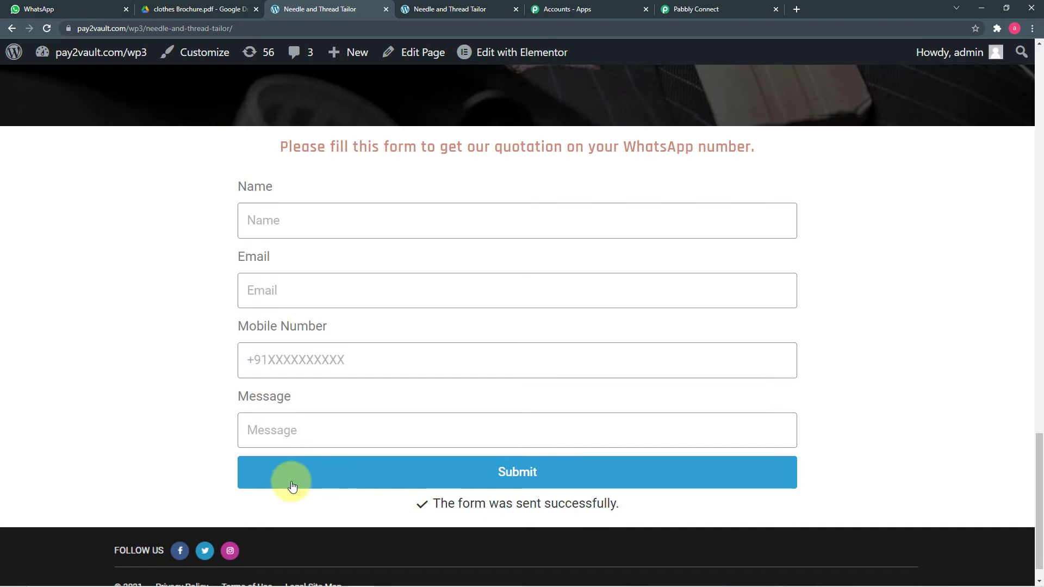
Step: Switch to Pabbly Connect and review the form data captured in the Elementor trigger's webhook response
click(712, 13)
scroll(712, 334, down, 1)
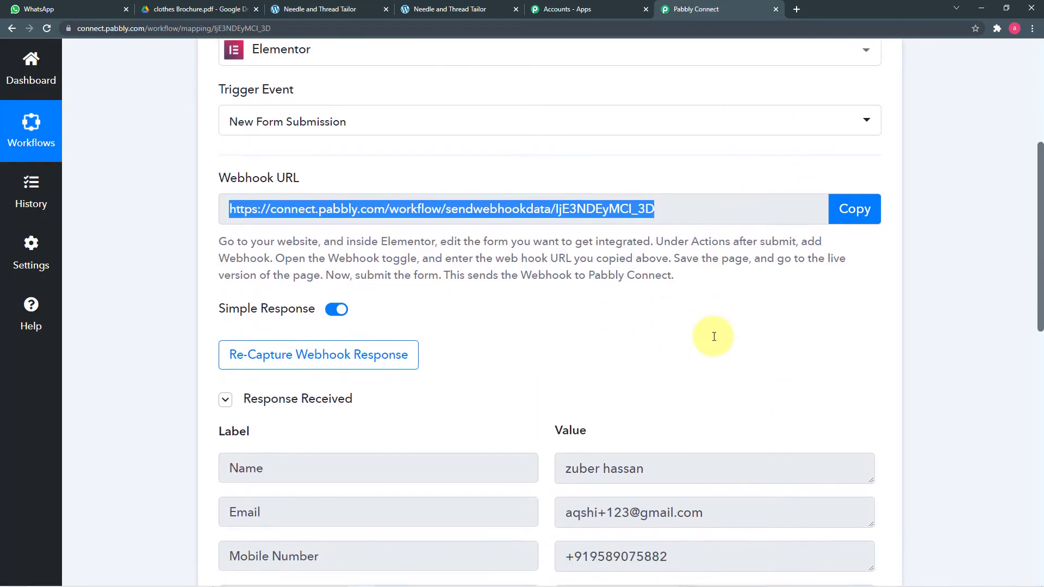
scroll(714, 336, down, 3)
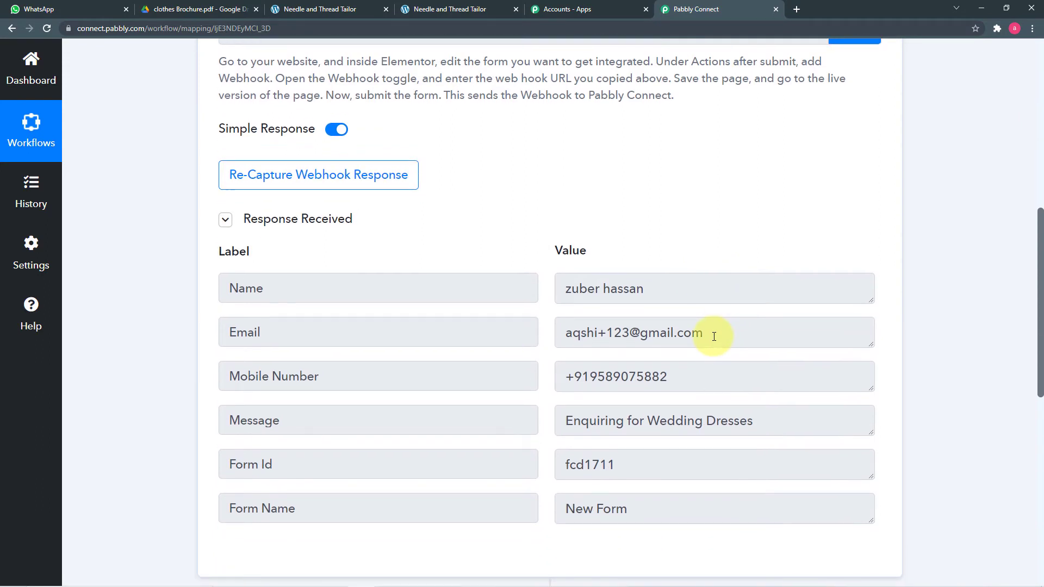
scroll(717, 283, down, 3)
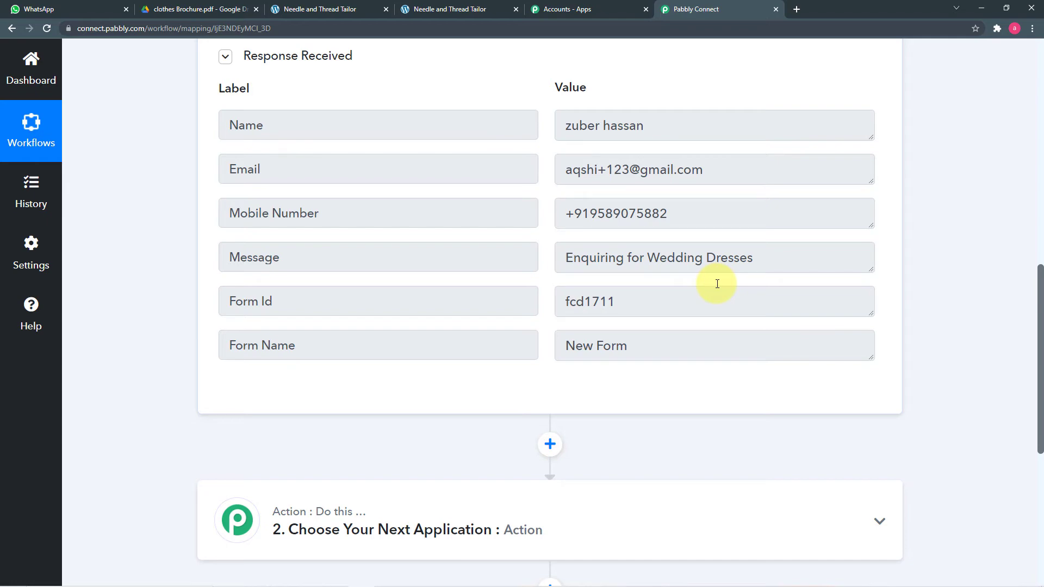
scroll(718, 287, up, 5)
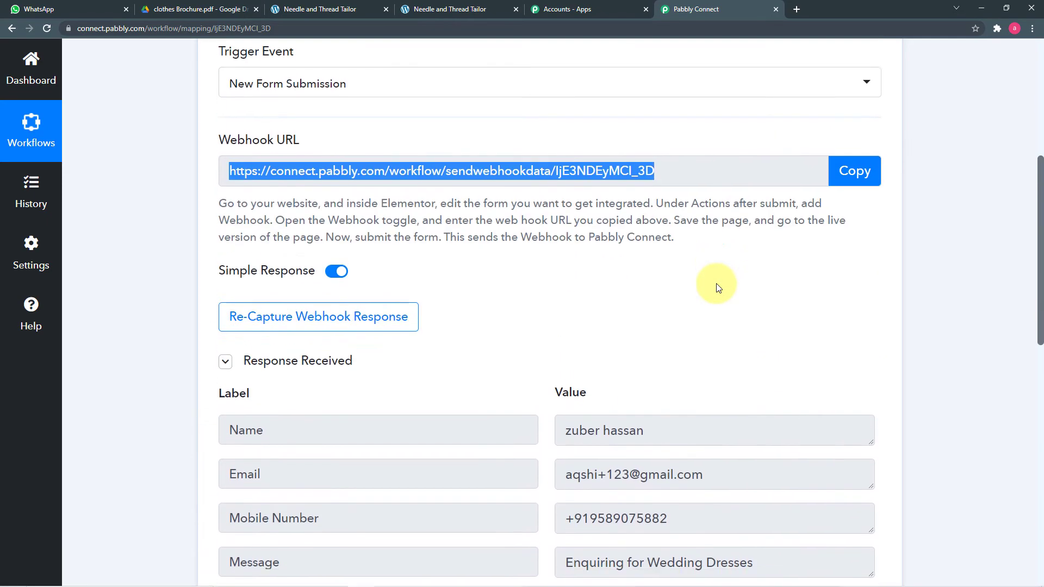
scroll(718, 287, down, 9)
scroll(717, 282, down, 2)
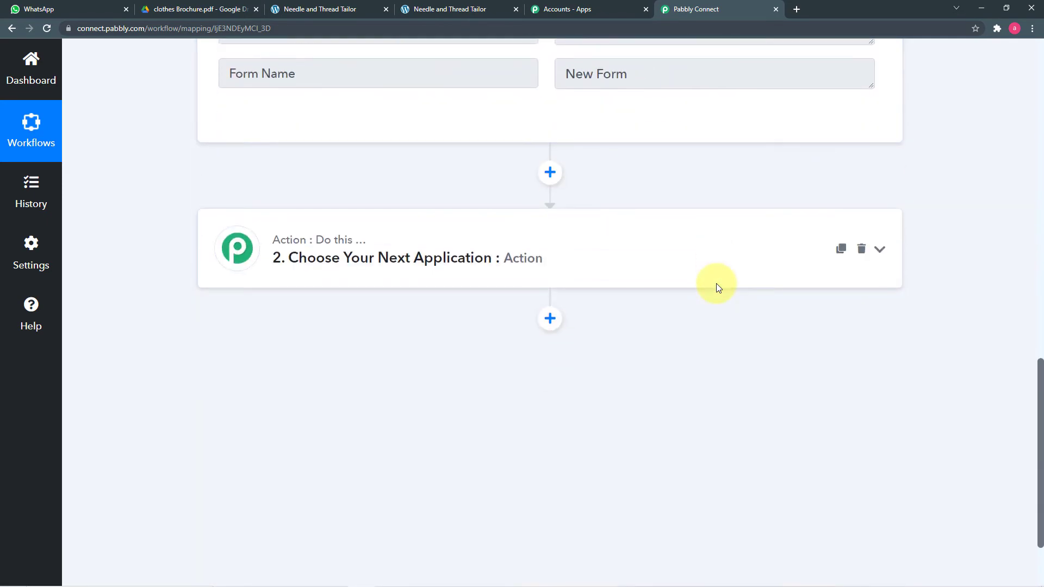
key(alt+Tab)
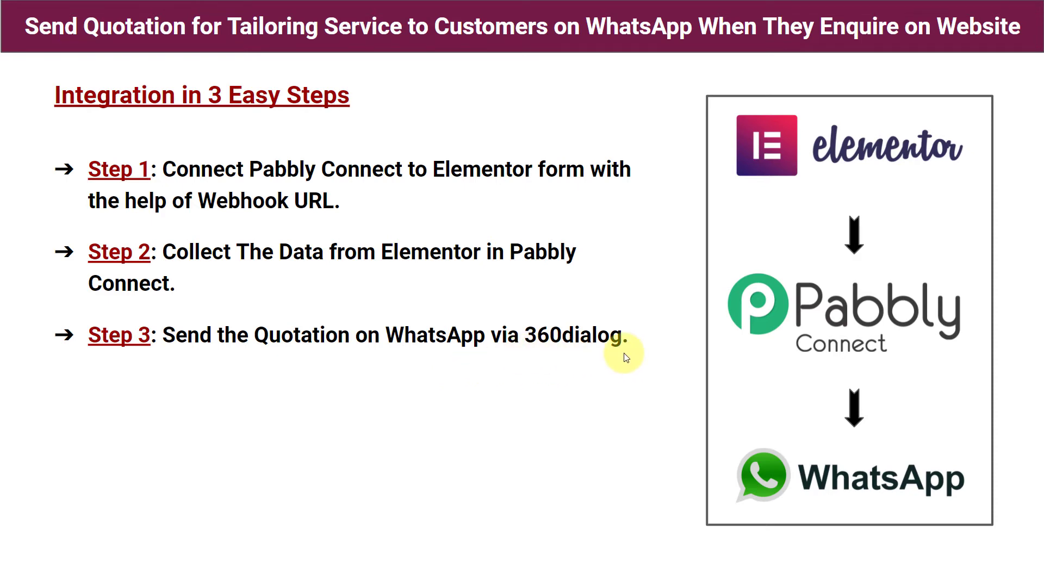
key(alt+Tab)
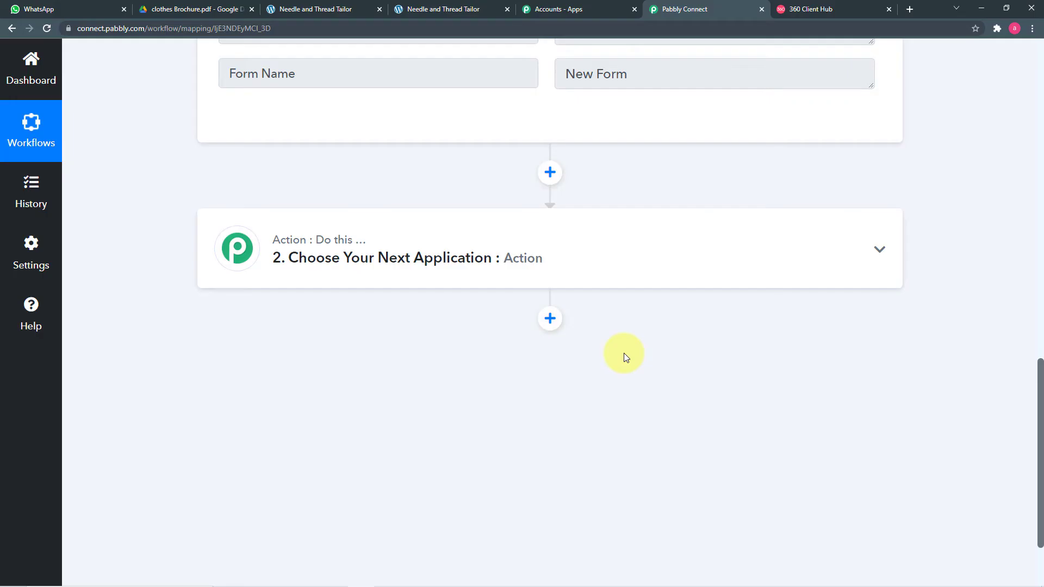
Step: Set the workflow's second step to WhatsApp by 360Dialog with the action event Send Template Message
click(378, 262)
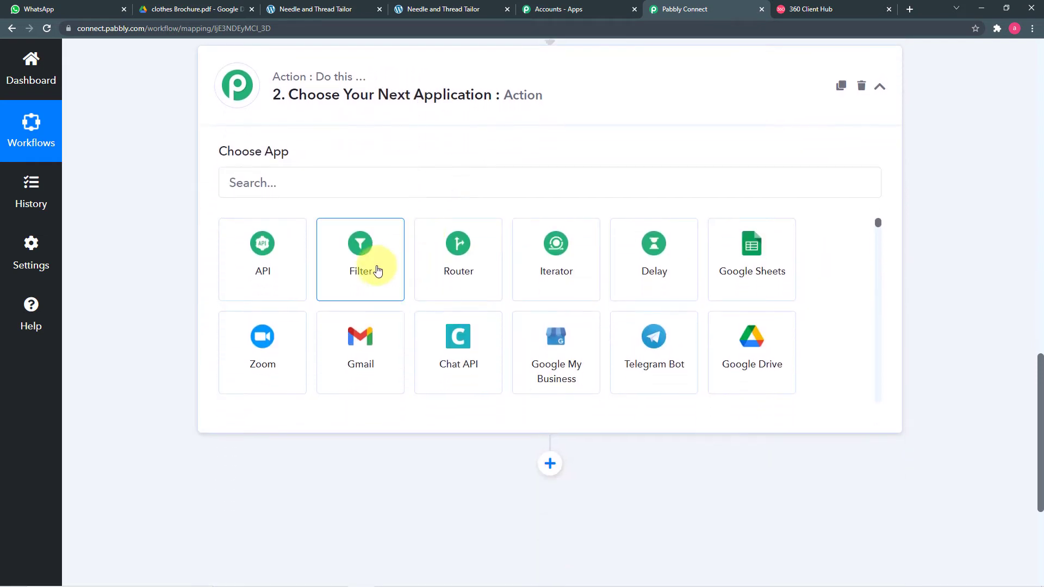
click(348, 184)
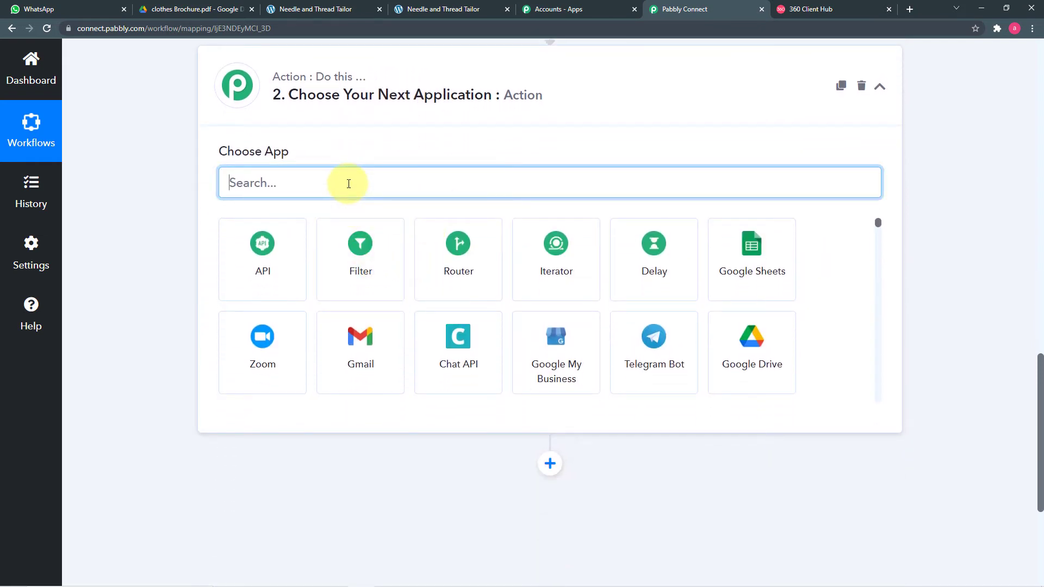
text(36)
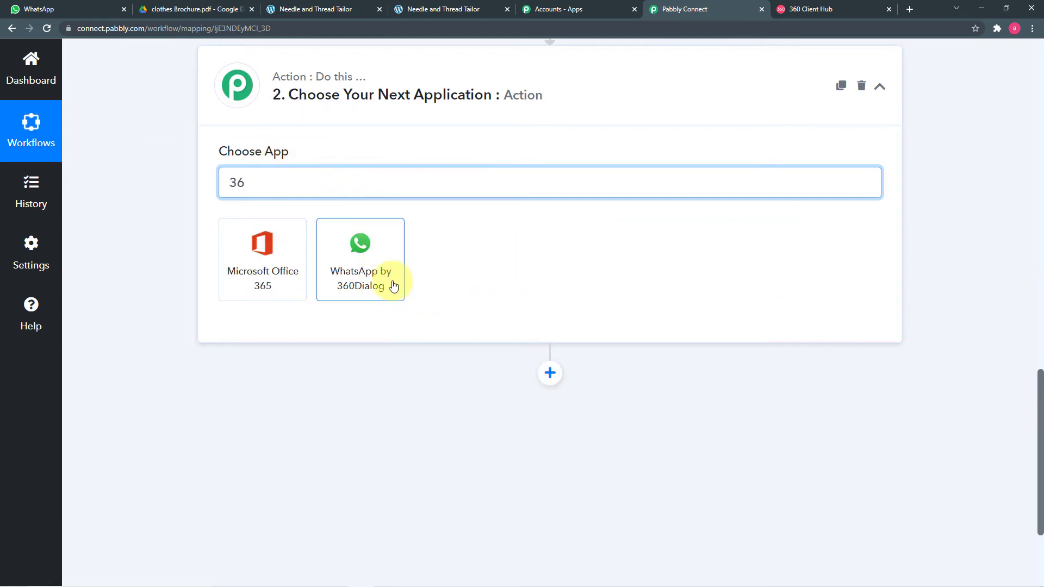
click(394, 286)
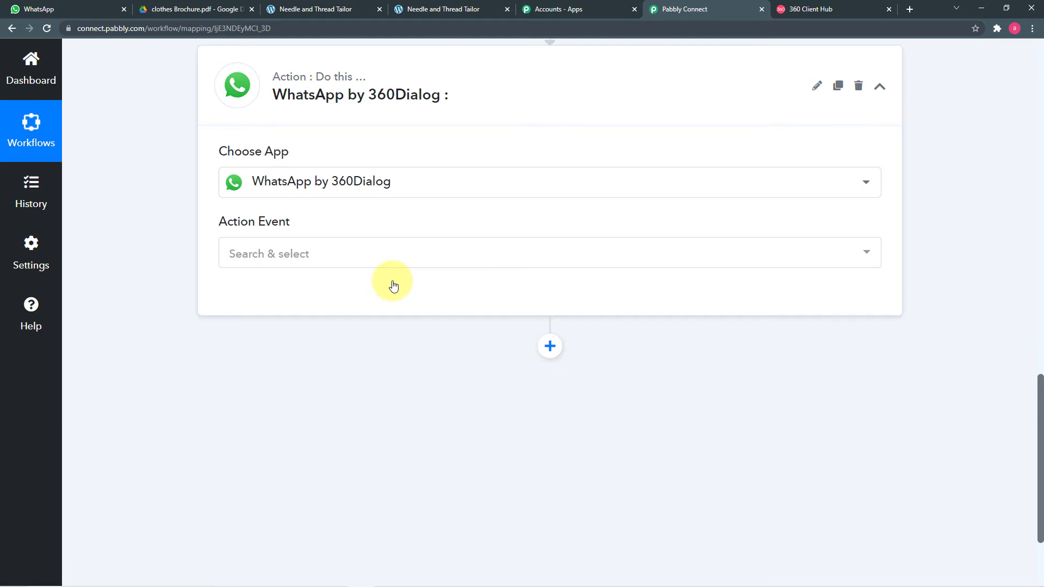
click(333, 260)
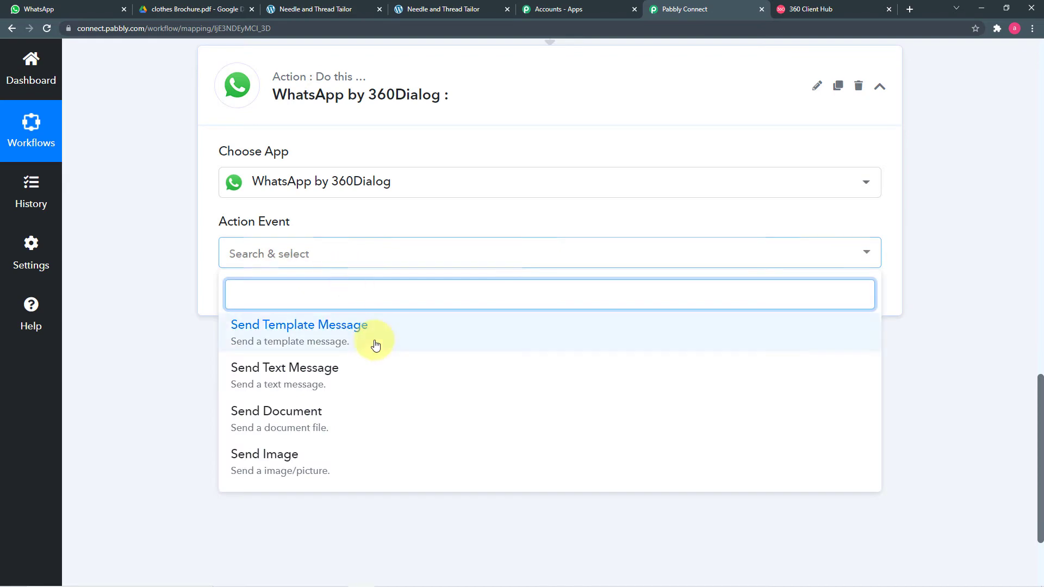
click(282, 339)
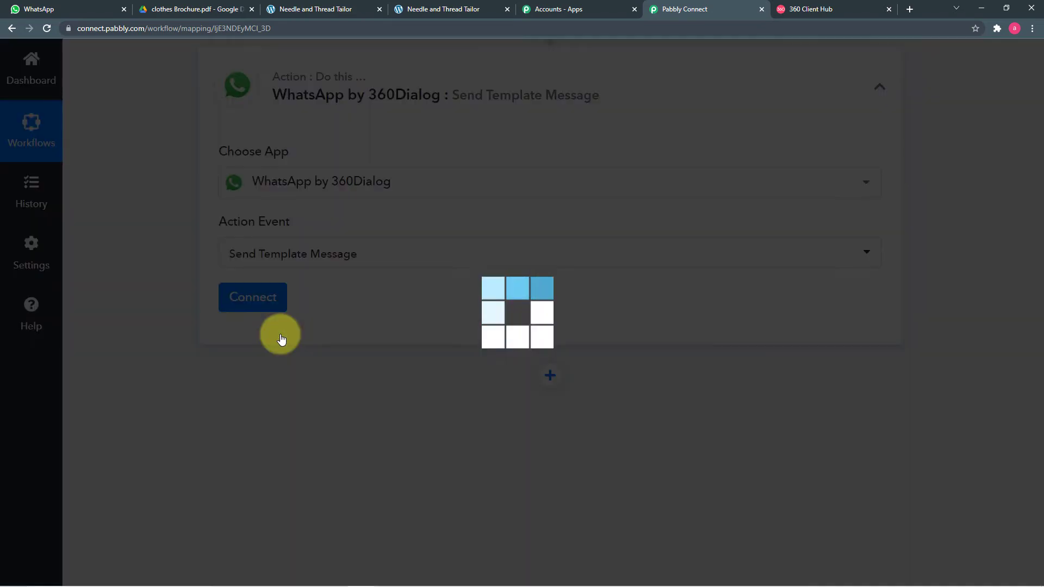
Step: Open the WhatsApp by 360Dialog account connection and choose to add a new connection
click(252, 310)
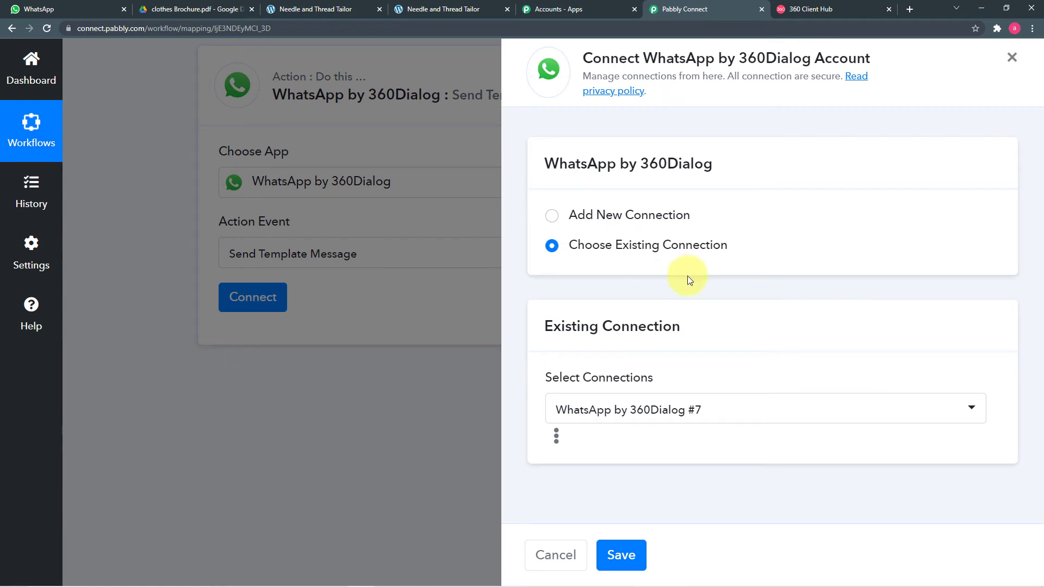
click(552, 216)
scroll(569, 307, down, 3)
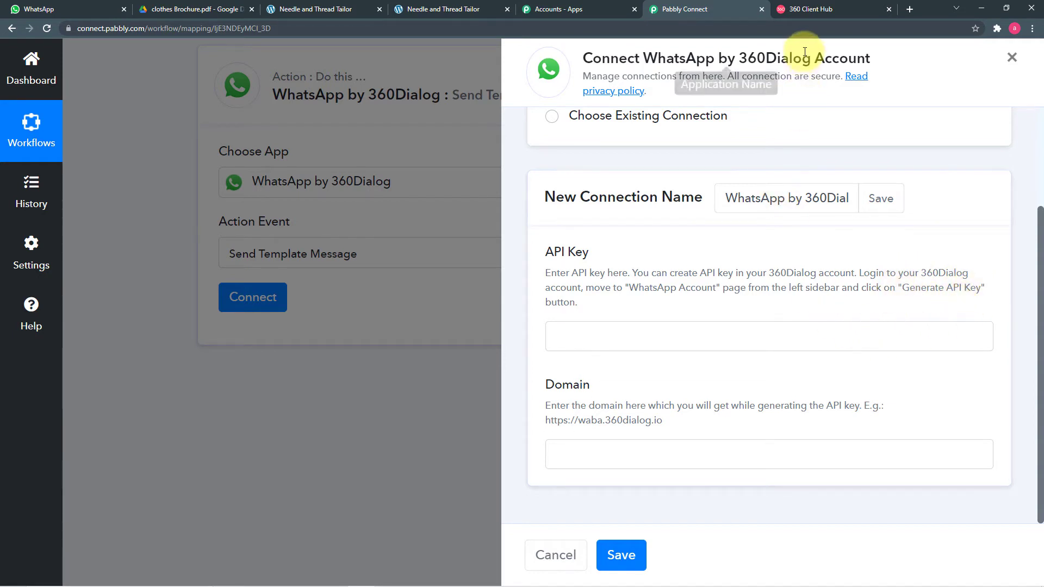
Step: Switch to the 360 Client Hub and open the WhatsApp Accounts page to find where the API key is generated
click(810, 9)
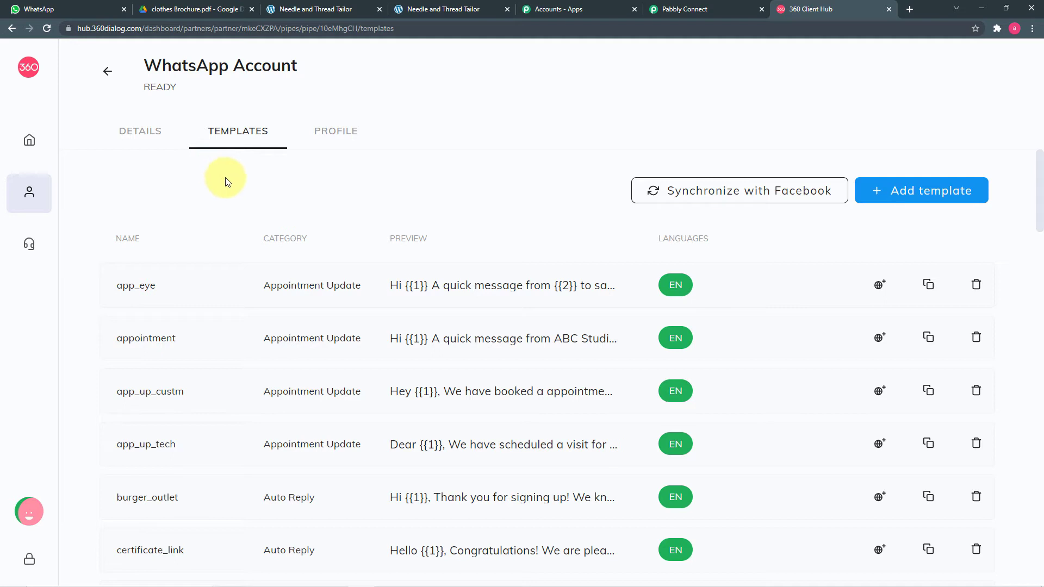
mouse_move(7, 140)
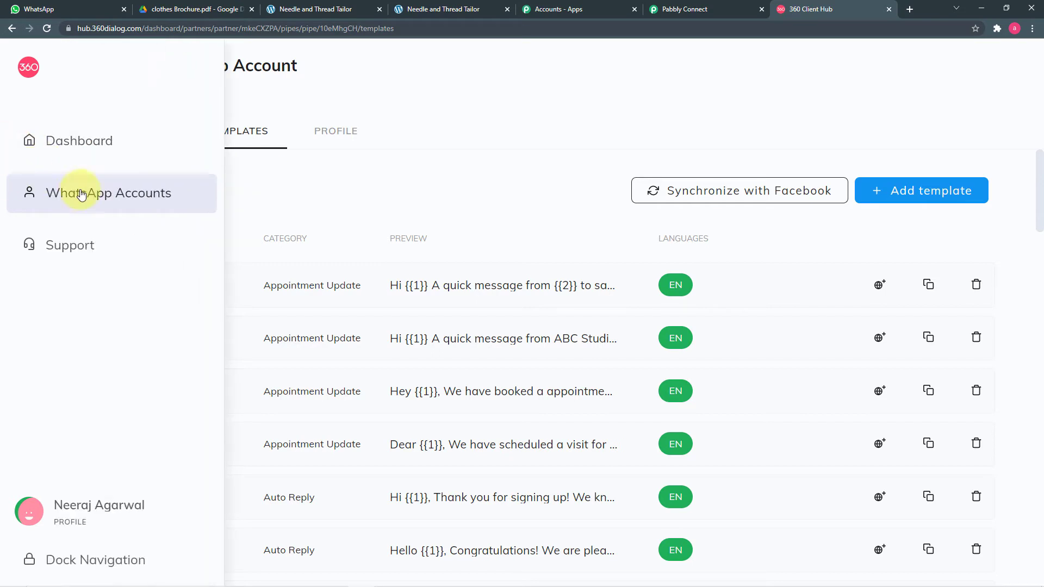
click(148, 195)
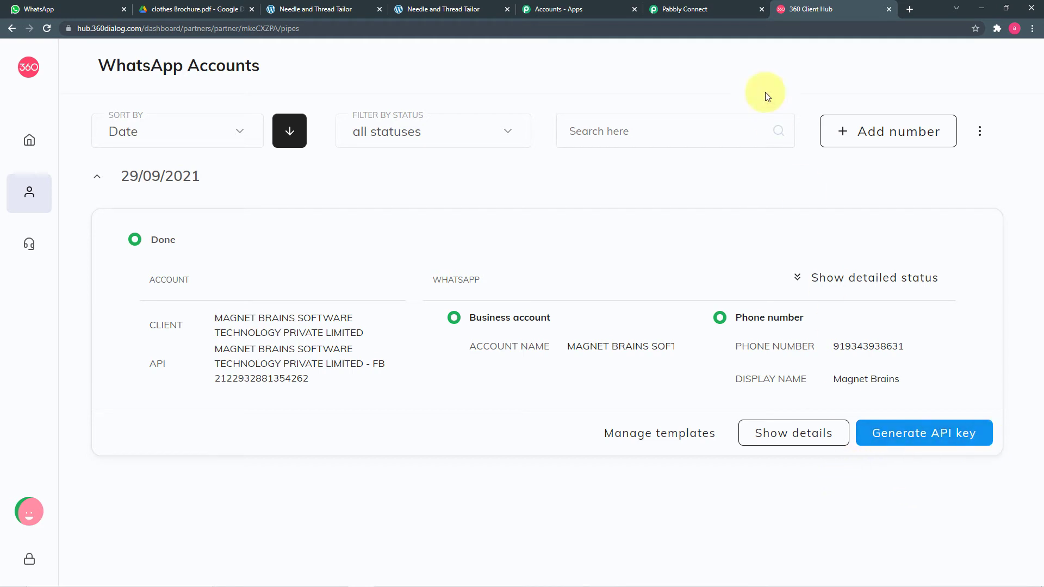
Step: Return to the new connection form in Pabbly Connect and examine its API Key and Domain fields
click(684, 11)
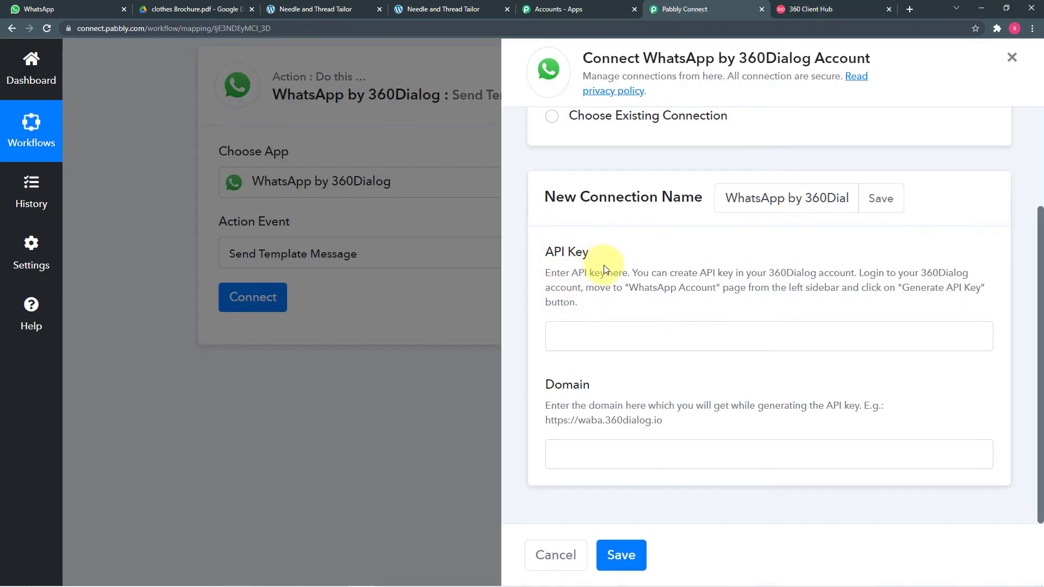
right_click(589, 343)
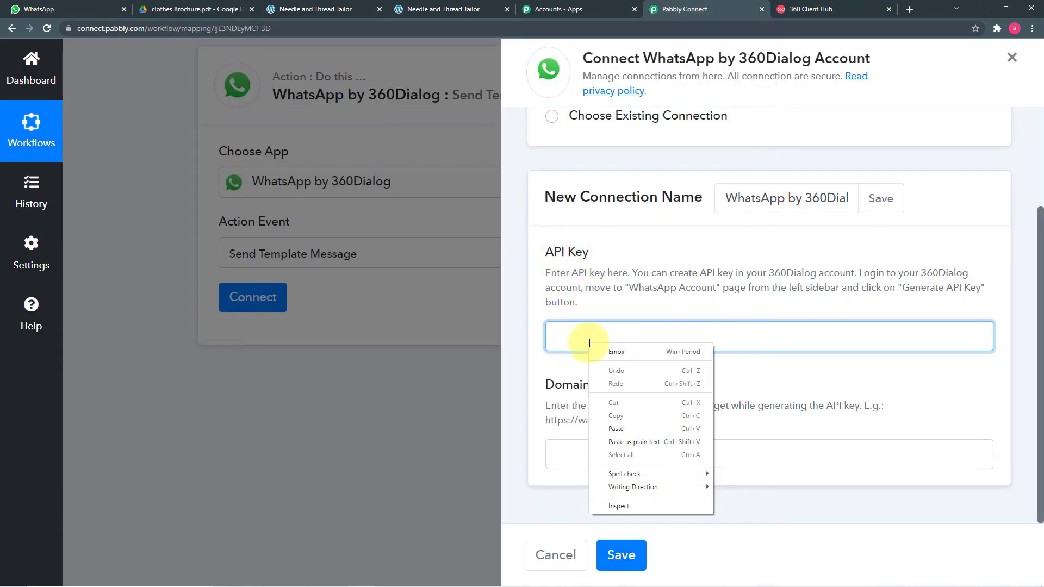
click(772, 391)
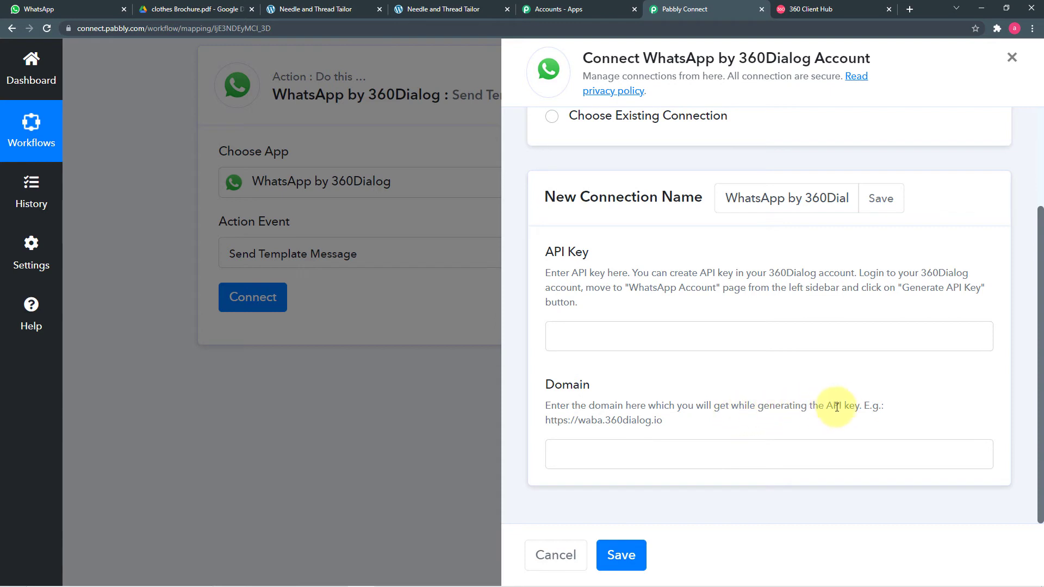
Step: Examine the example domain in the new connection form and the Generate API key option in the 360 Client Hub
drag(664, 423, 547, 424)
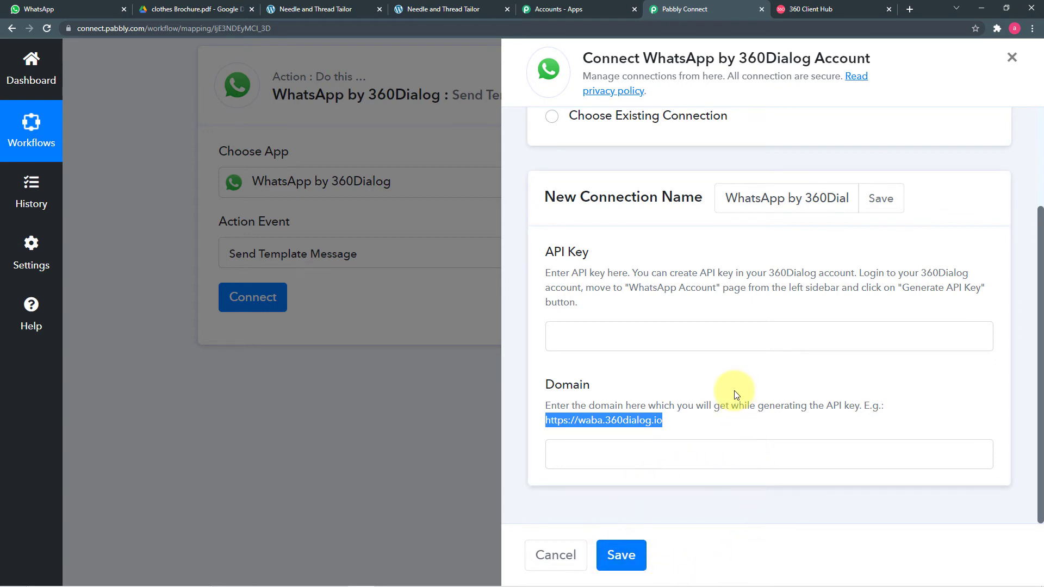
scroll(735, 389, up, 1)
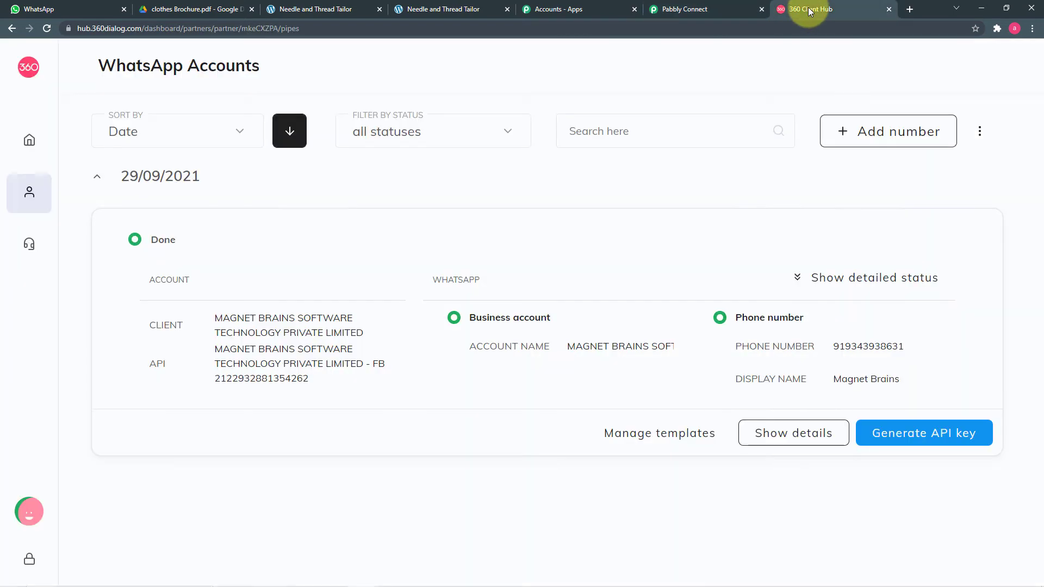
click(810, 10)
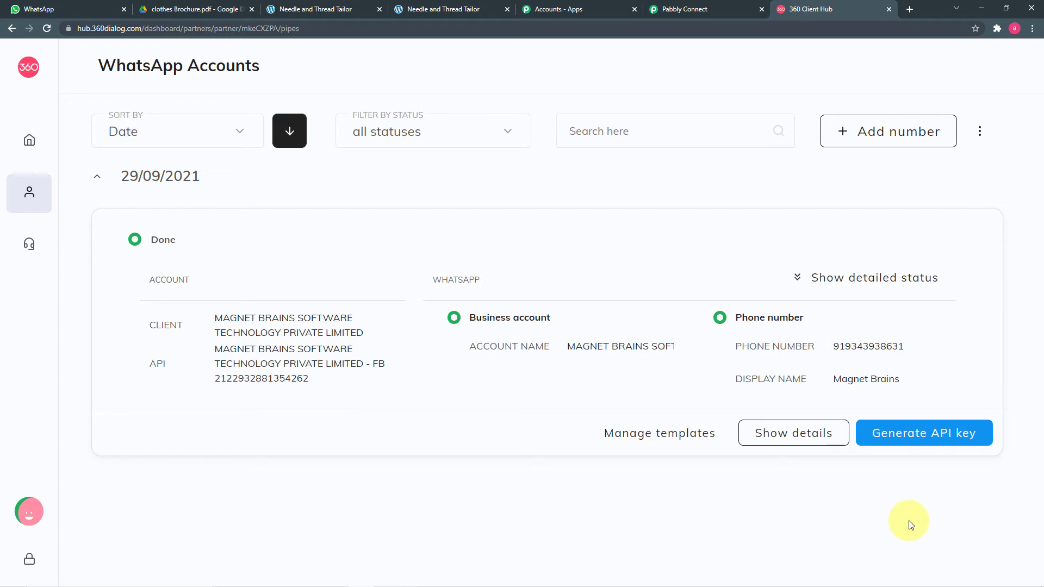
Step: Return to Pabbly Connect and connect the action using the existing connection WhatsApp by 360Dialog #7
click(704, 11)
scroll(629, 329, down, 1)
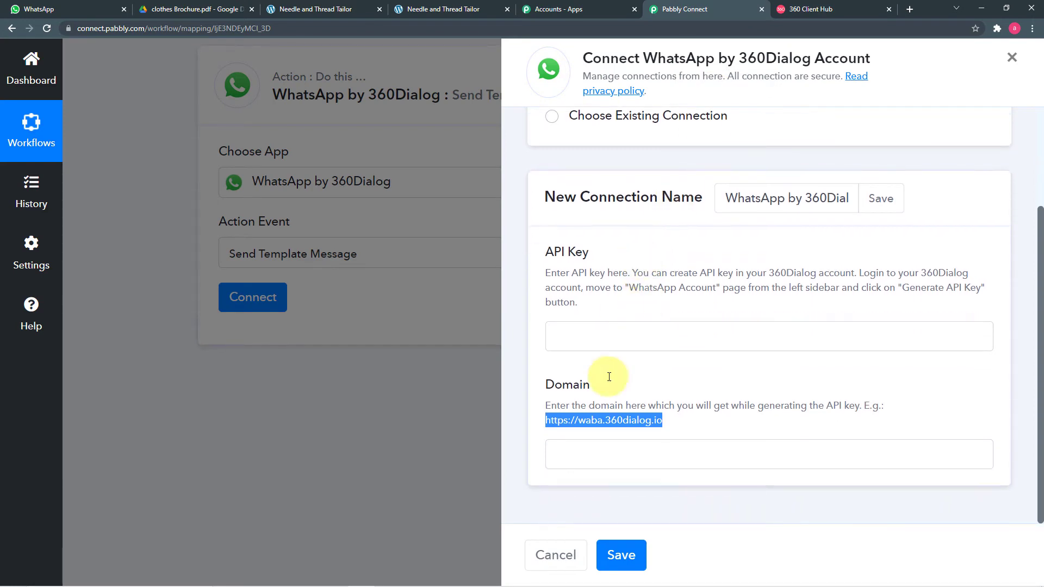
scroll(677, 385, up, 3)
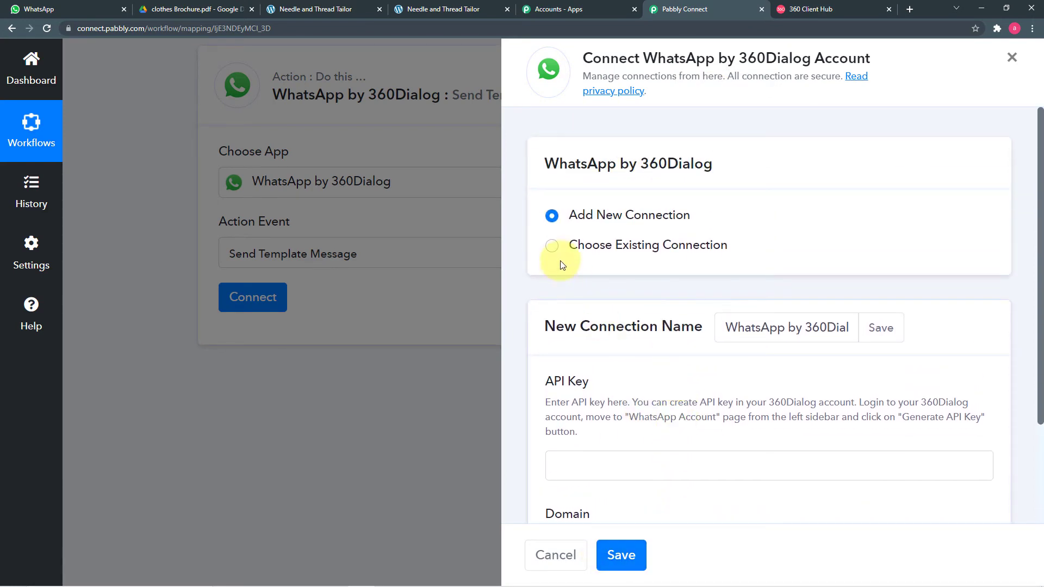
click(552, 247)
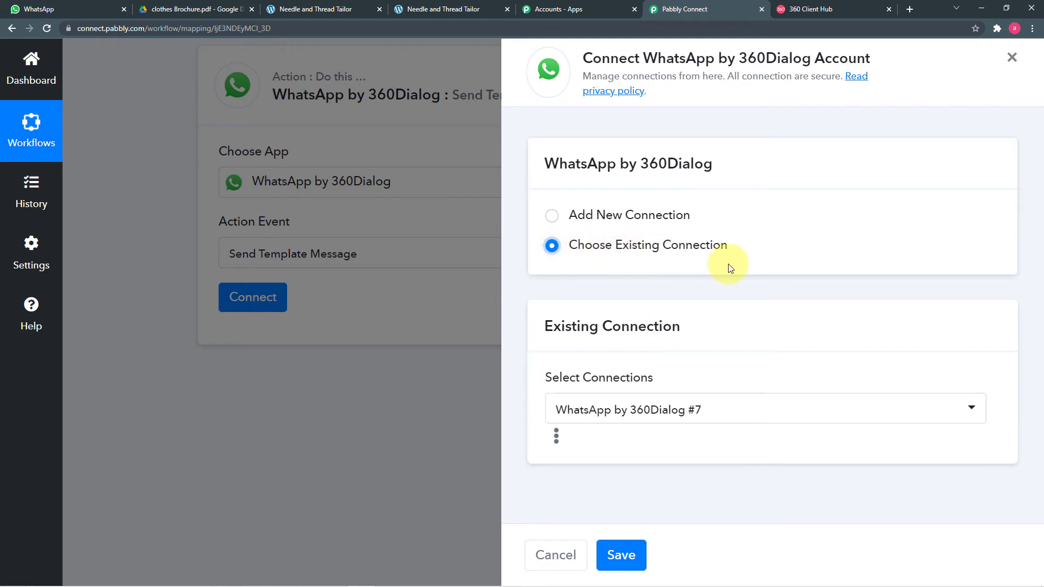
click(613, 556)
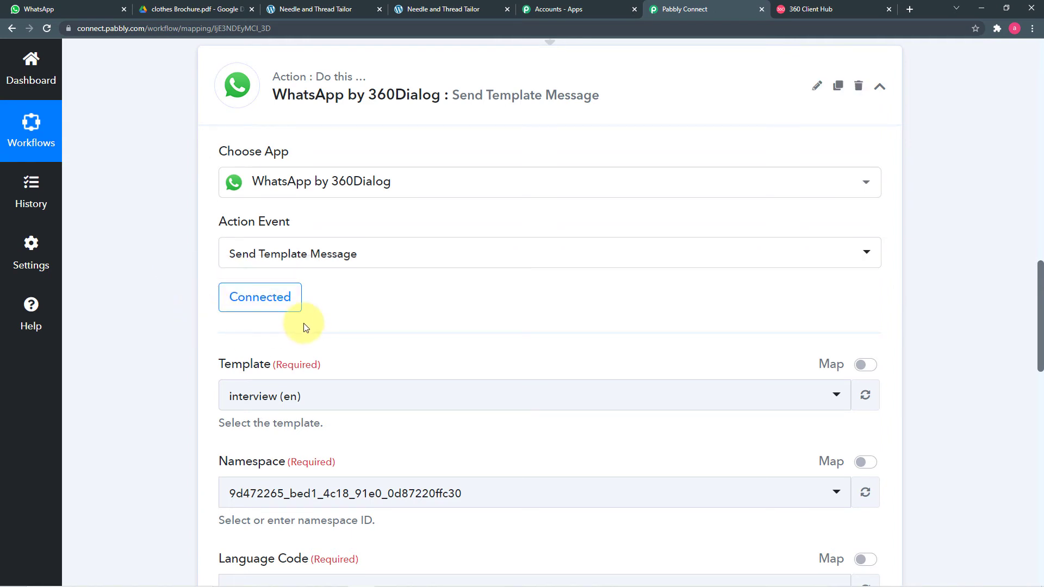
Step: Switch to the 360 Client Hub, open the WhatsApp account's templates and preview the form_fill_auto_reply template
scroll(305, 326, down, 3)
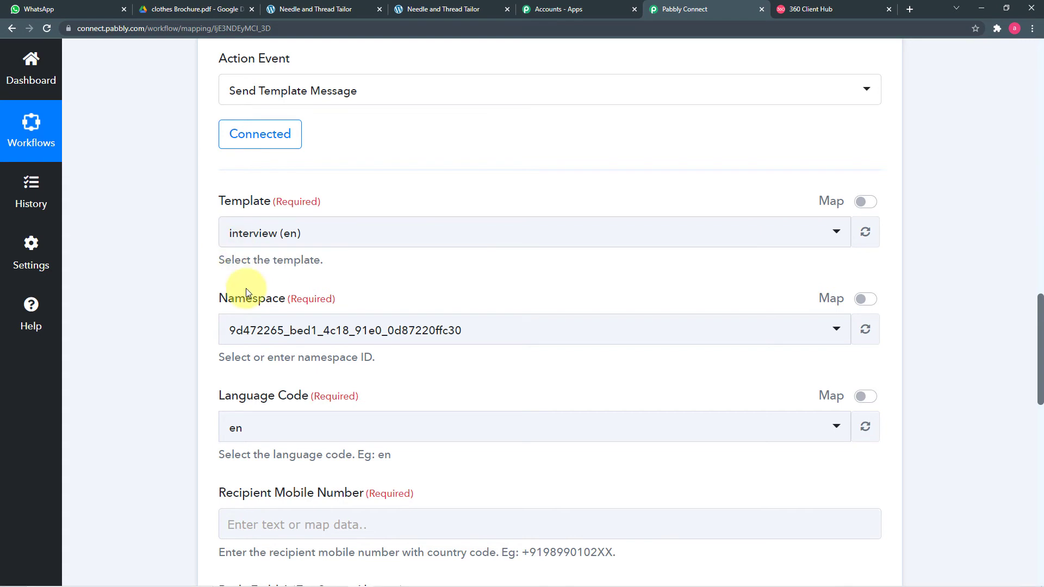
click(818, 11)
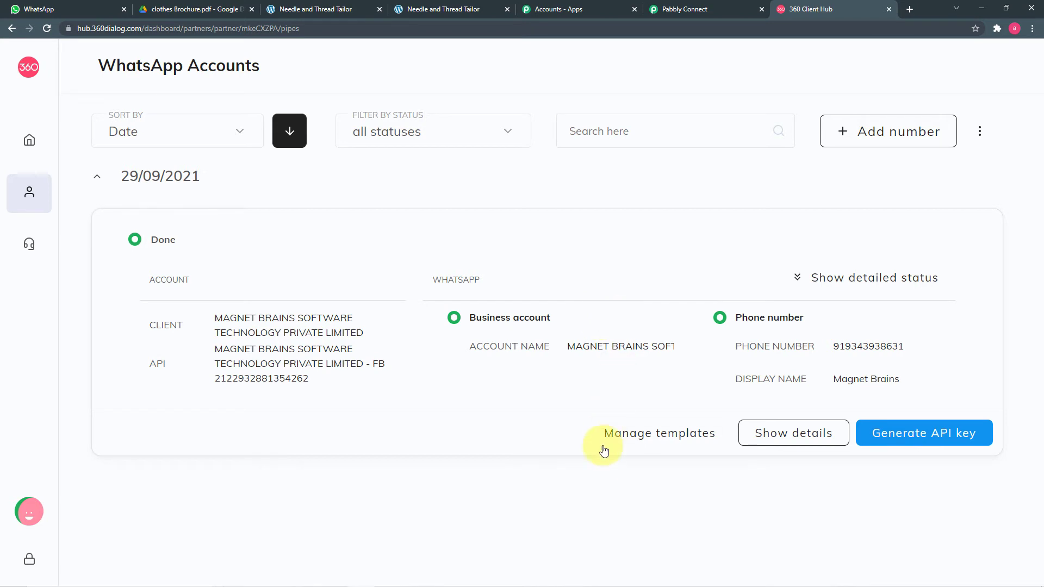
click(658, 446)
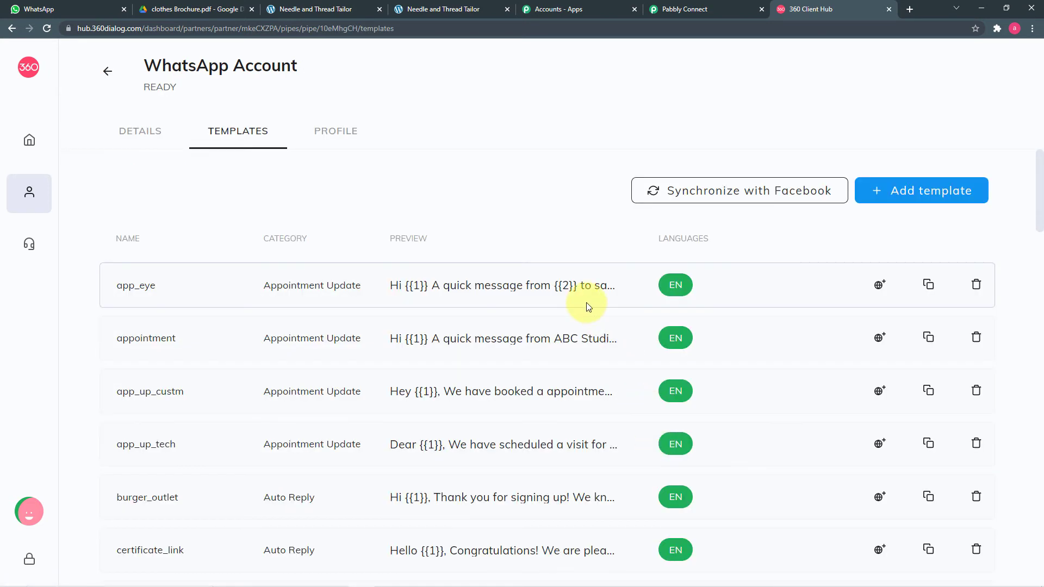
scroll(586, 302, down, 7)
scroll(586, 302, down, 5)
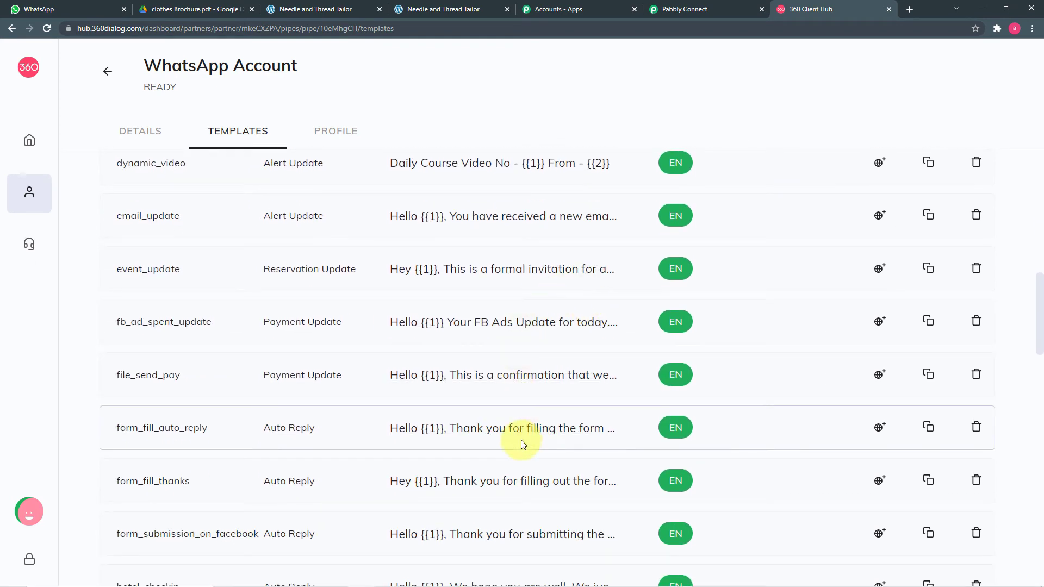
click(527, 434)
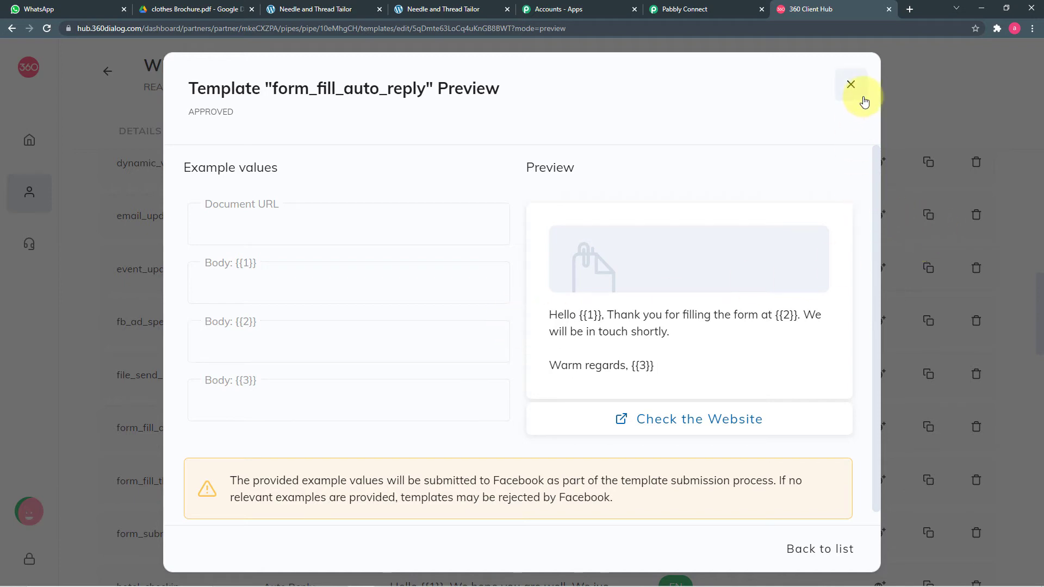
click(853, 85)
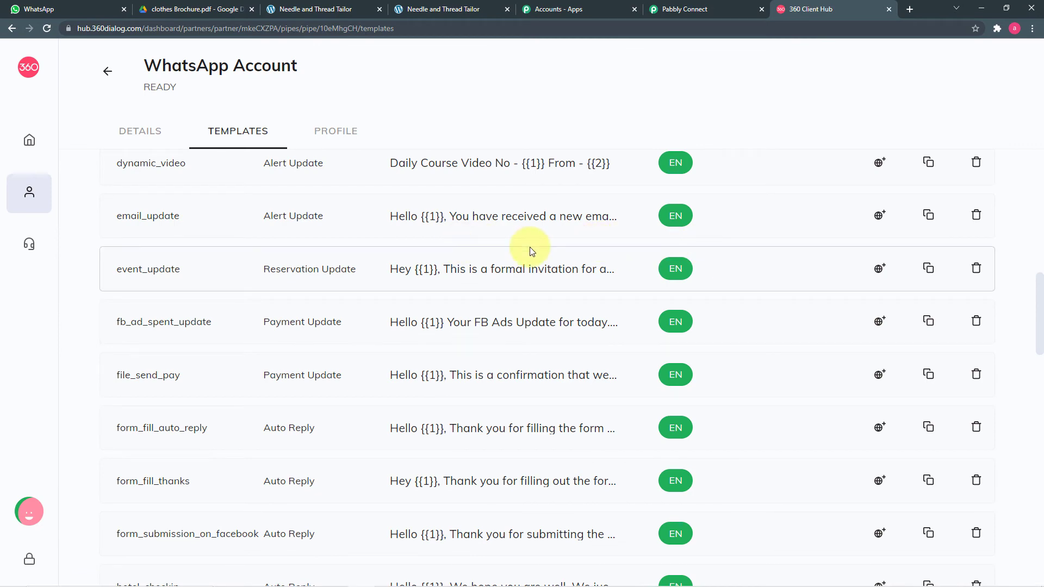
Step: Open a new template form, examine its name, category, language, template type and body fields, and close it without submitting
scroll(531, 250, down, 2)
scroll(532, 251, up, 7)
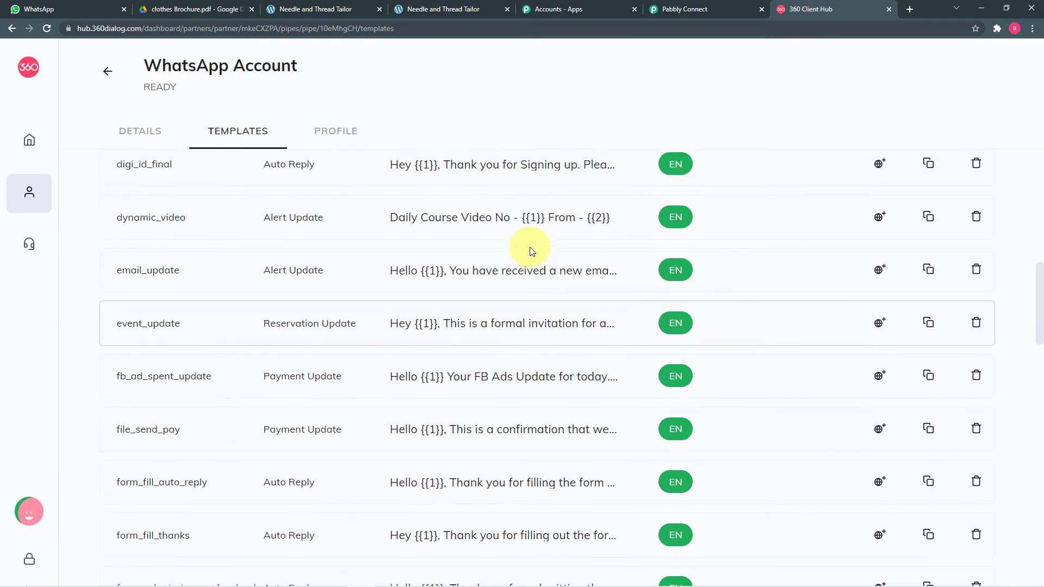
scroll(529, 247, up, 5)
scroll(530, 247, down, 1)
scroll(530, 247, up, 1)
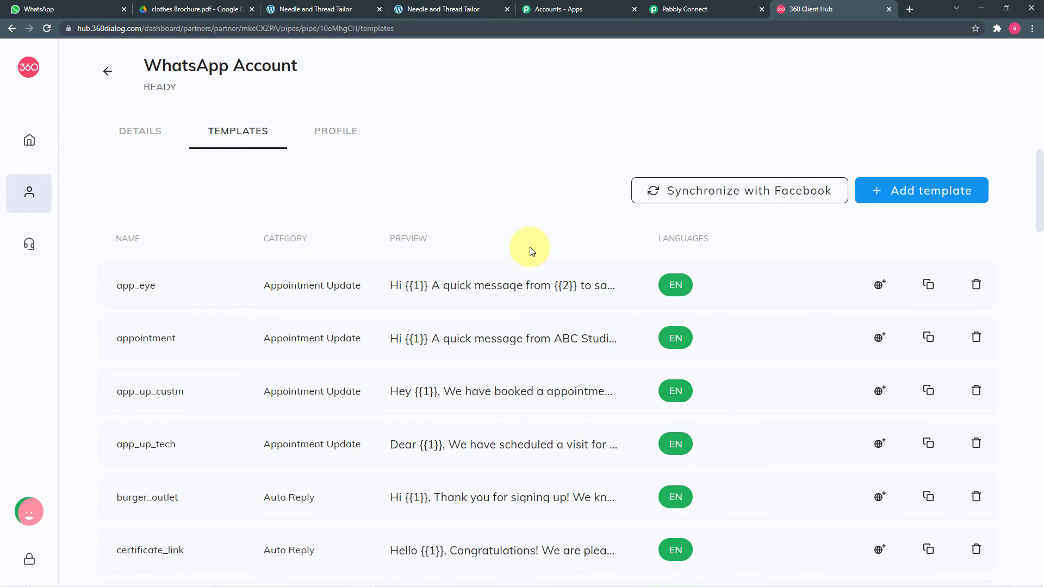
click(920, 195)
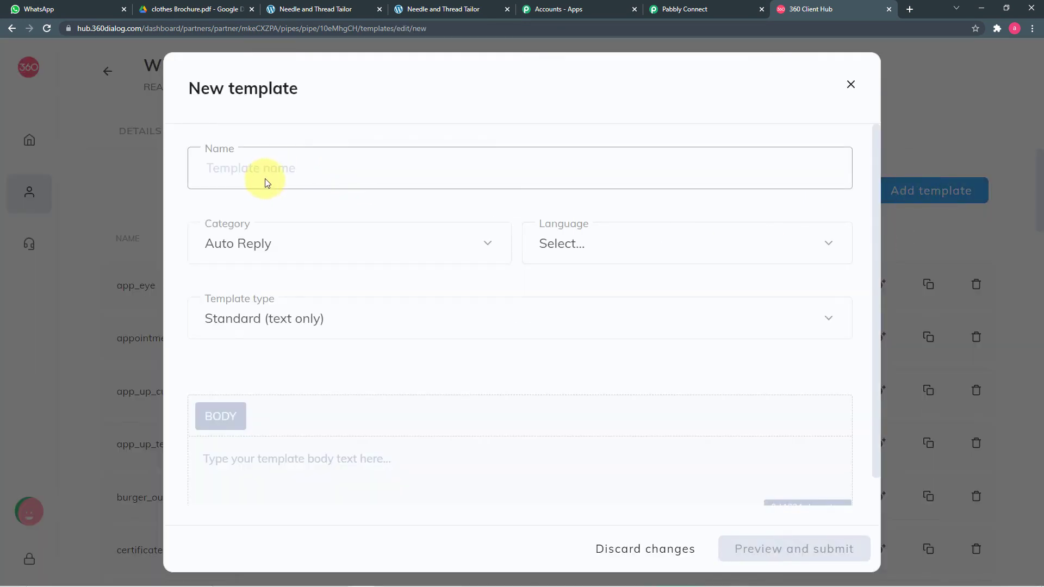
click(267, 172)
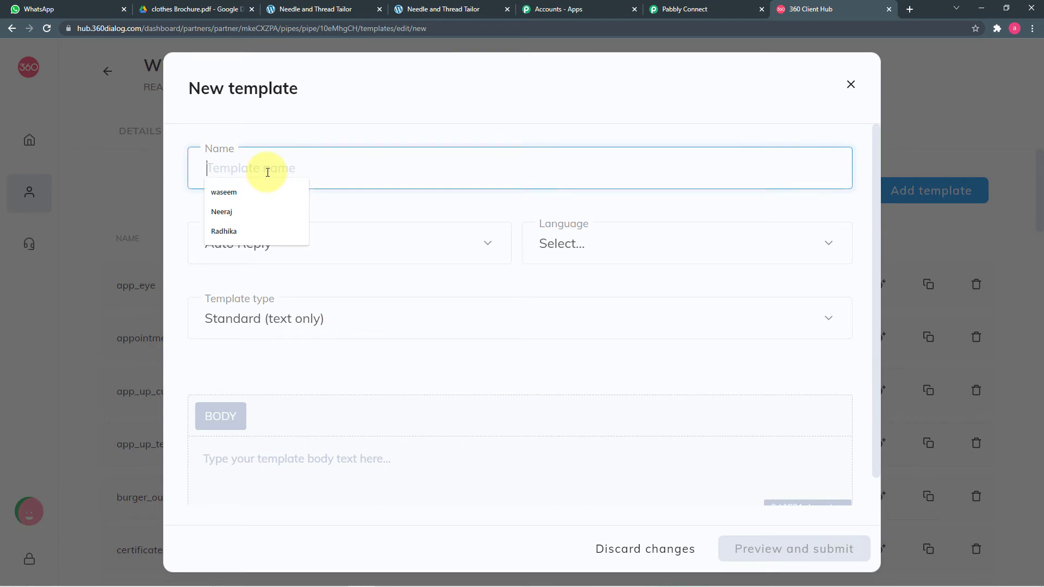
click(347, 209)
click(359, 251)
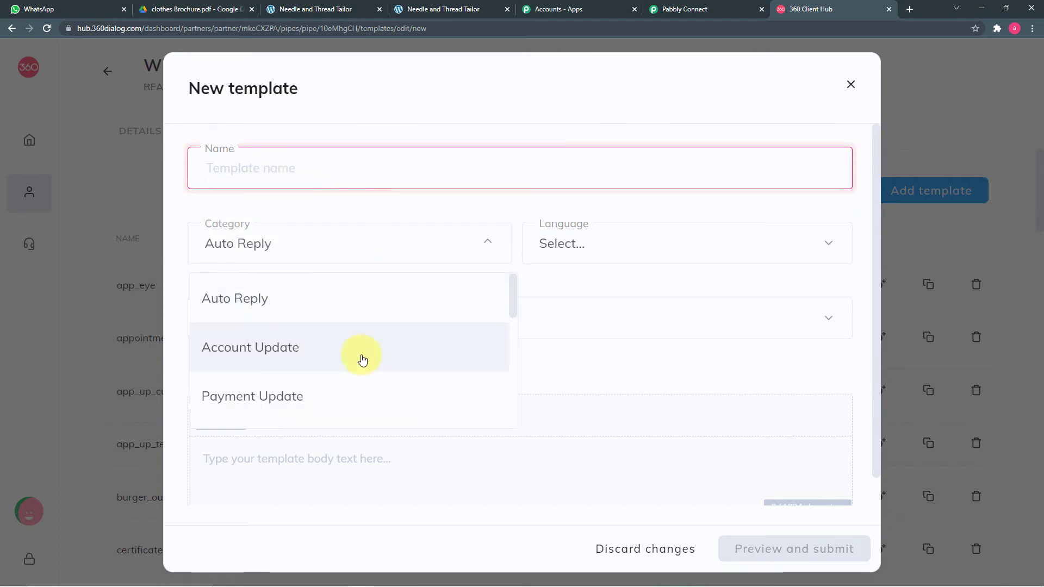
scroll(362, 354, down, 3)
scroll(364, 354, down, 3)
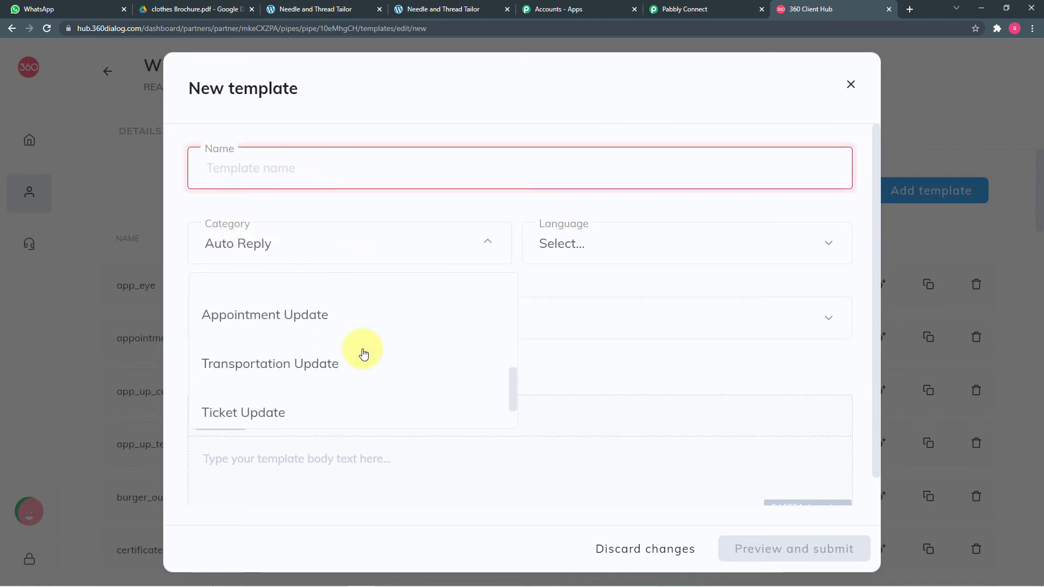
click(571, 245)
scroll(583, 369, down, 4)
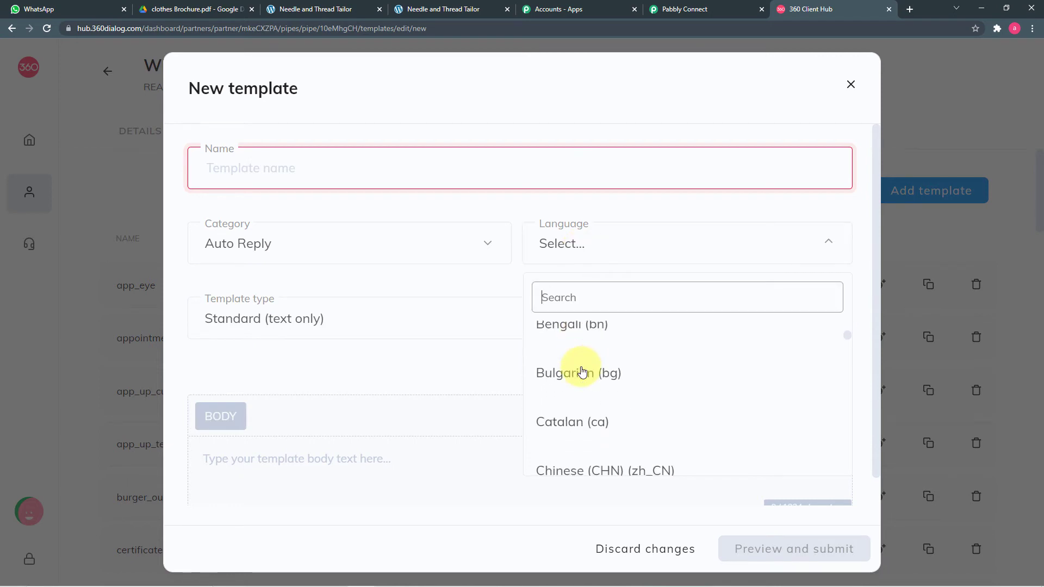
click(359, 283)
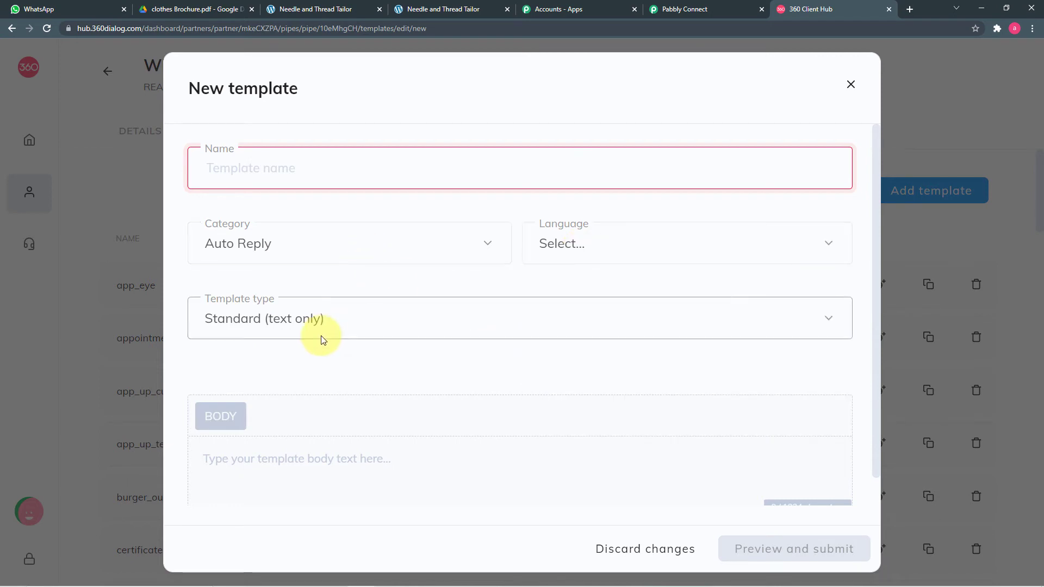
click(343, 313)
click(361, 284)
scroll(351, 404, down, 1)
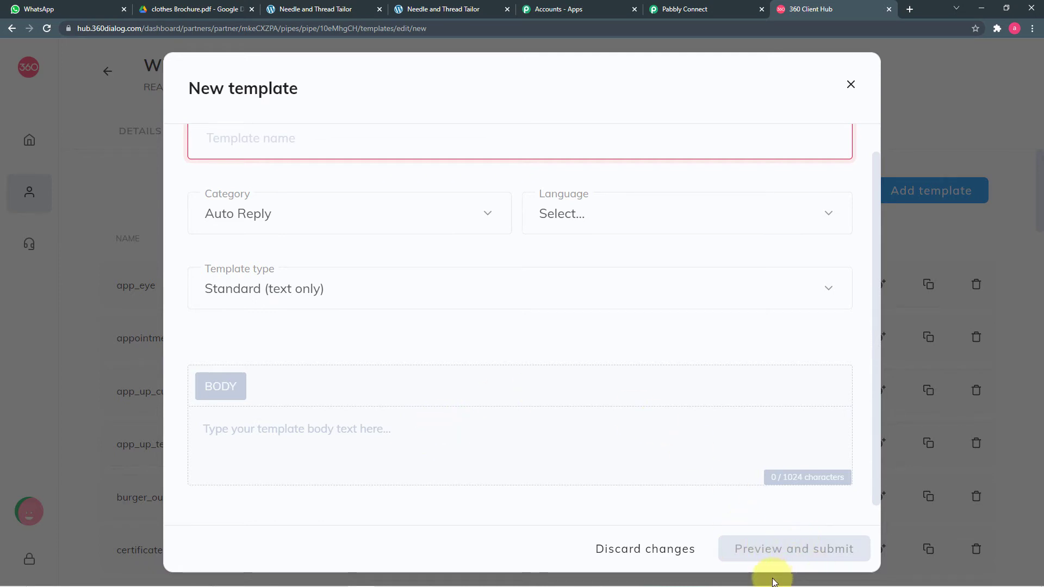
click(852, 86)
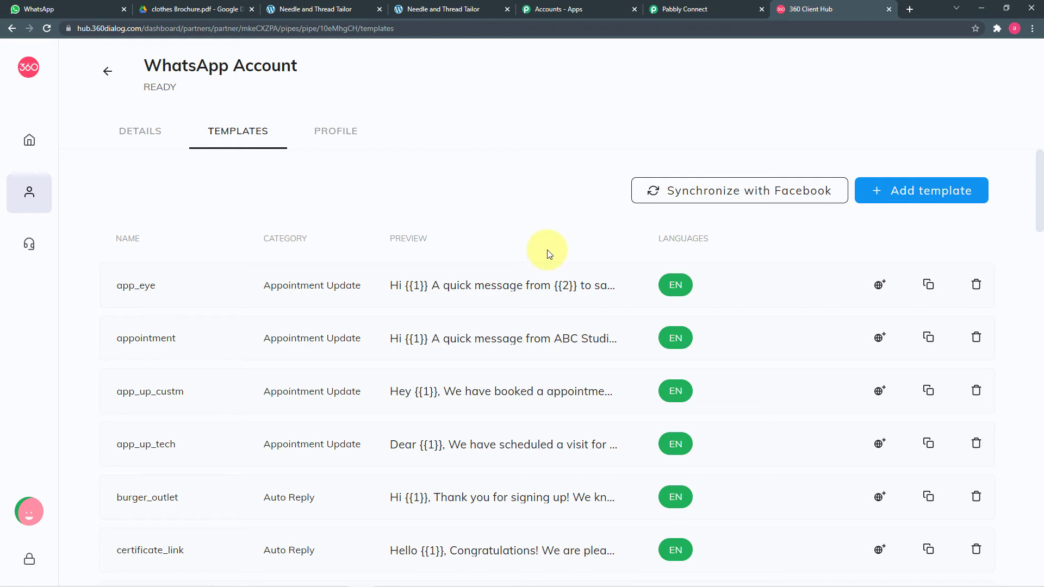
scroll(549, 254, down, 2)
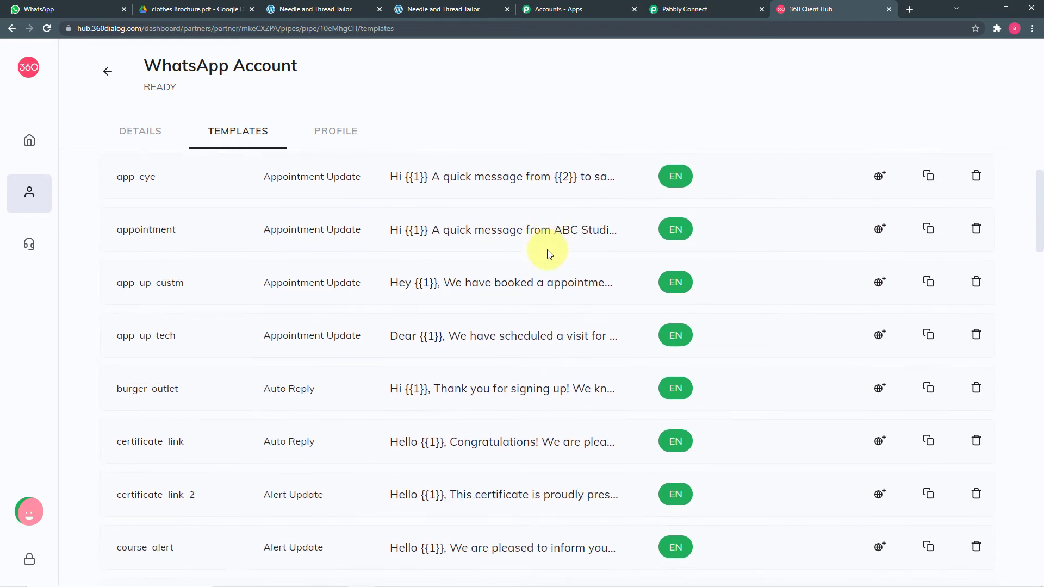
scroll(548, 254, up, 2)
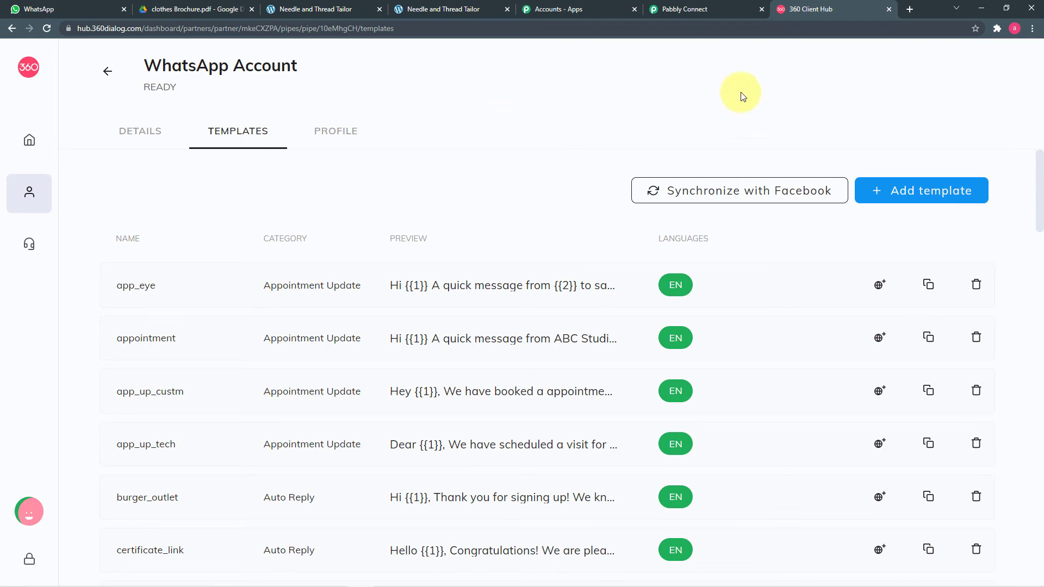
Step: Return to Pabbly Connect and set the message template to send_brochure_final (en), searching the template list for "send"
click(710, 11)
scroll(258, 251, down, 2)
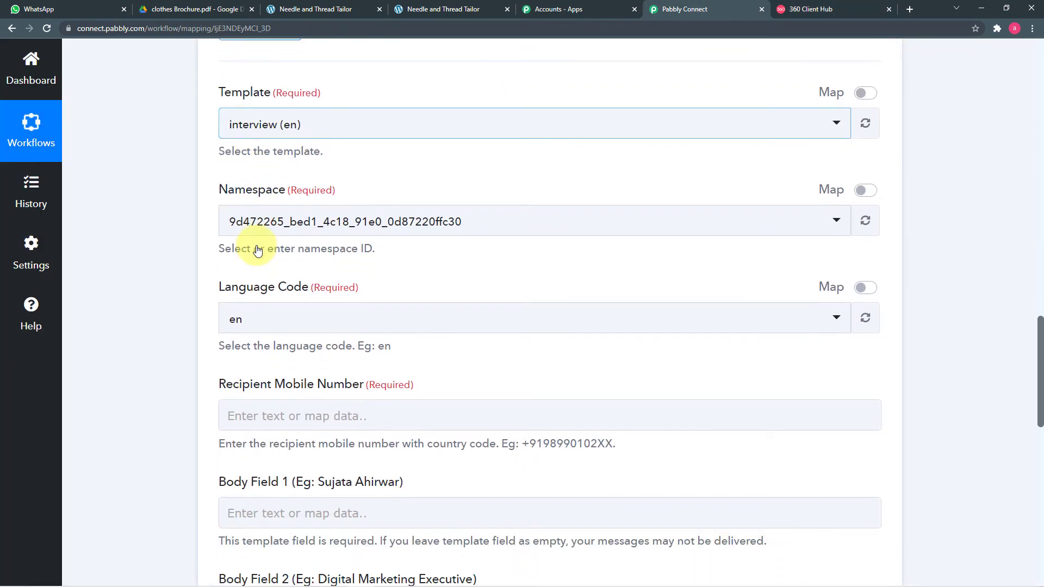
click(424, 124)
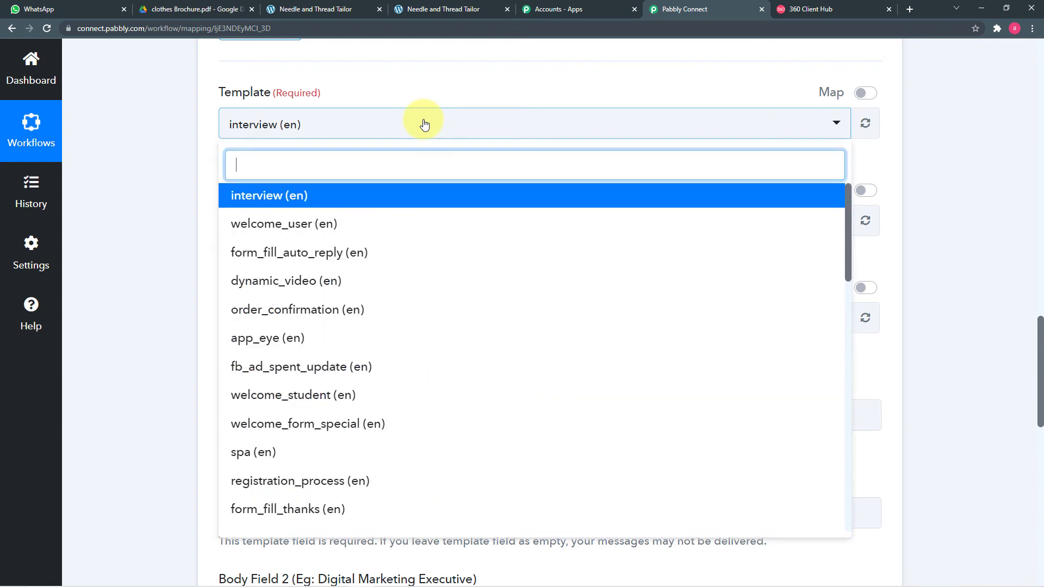
scroll(435, 231, down, 6)
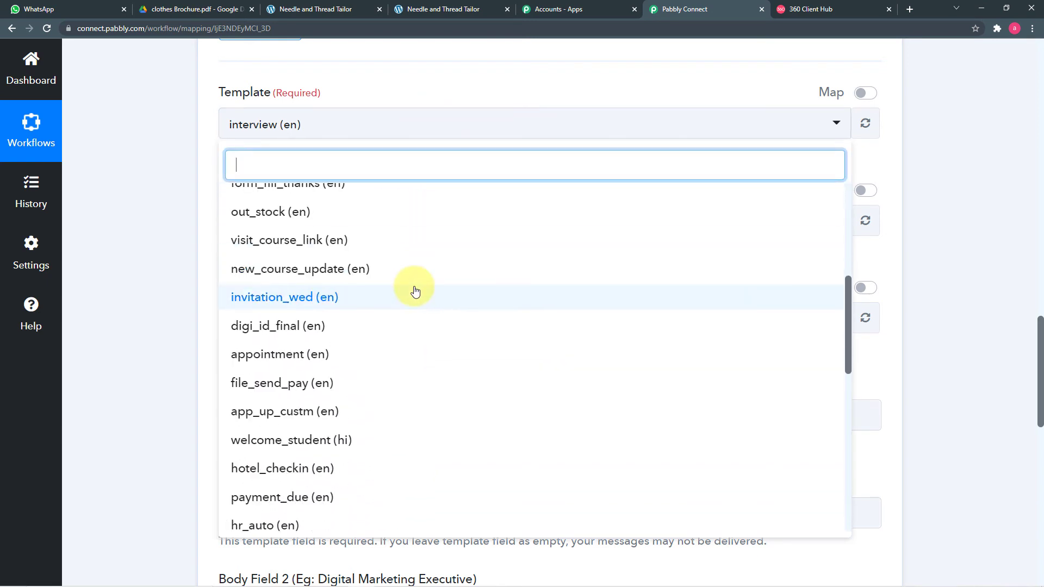
scroll(415, 292, down, 9)
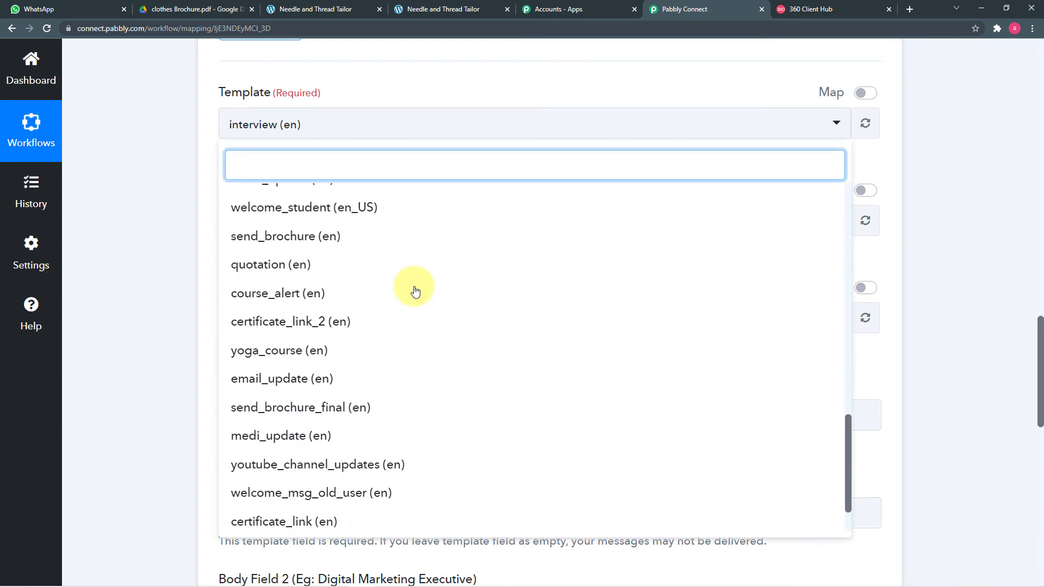
scroll(415, 292, down, 4)
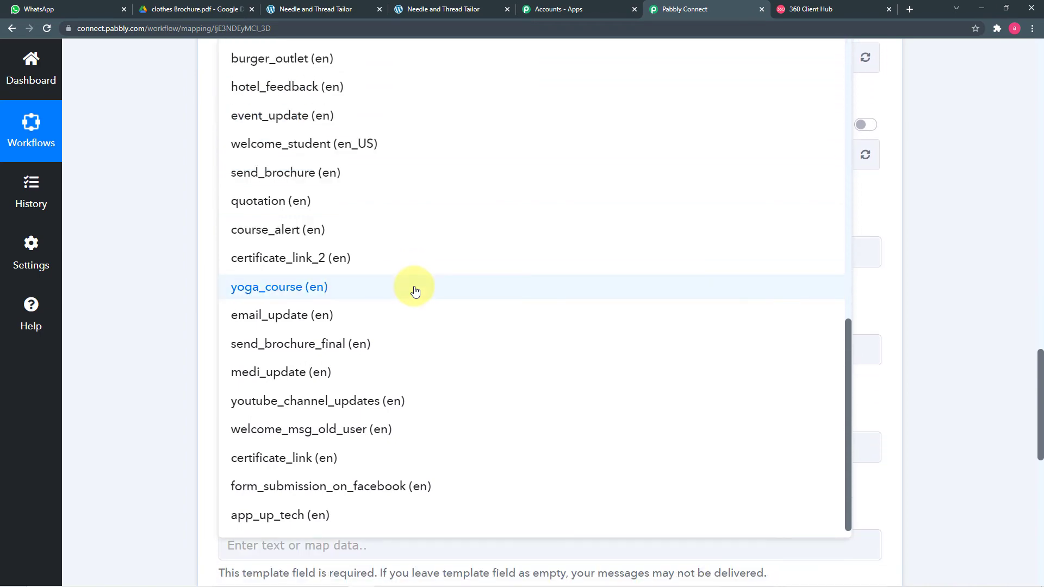
scroll(415, 292, up, 14)
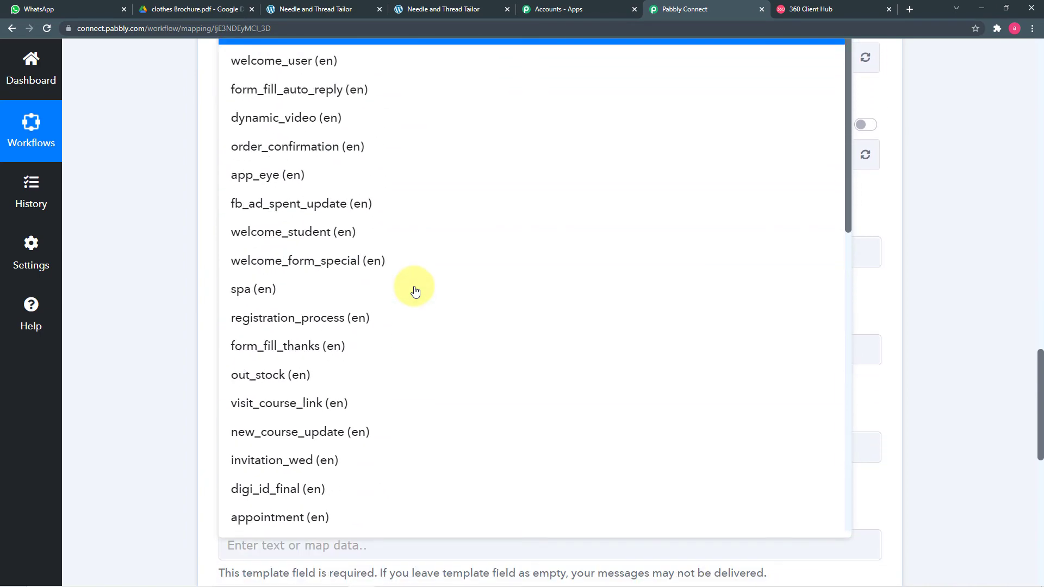
scroll(415, 292, up, 5)
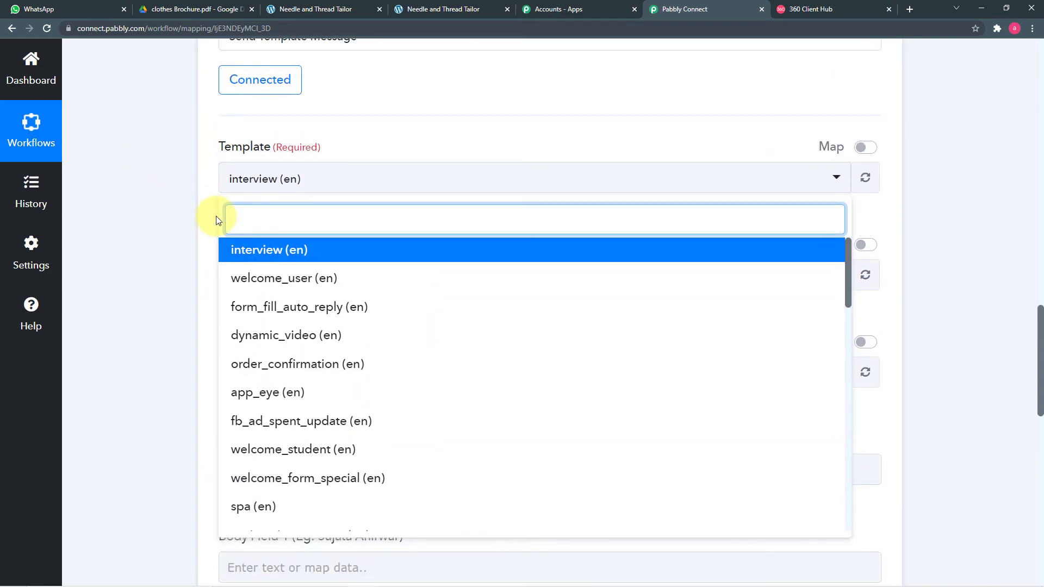
text(send)
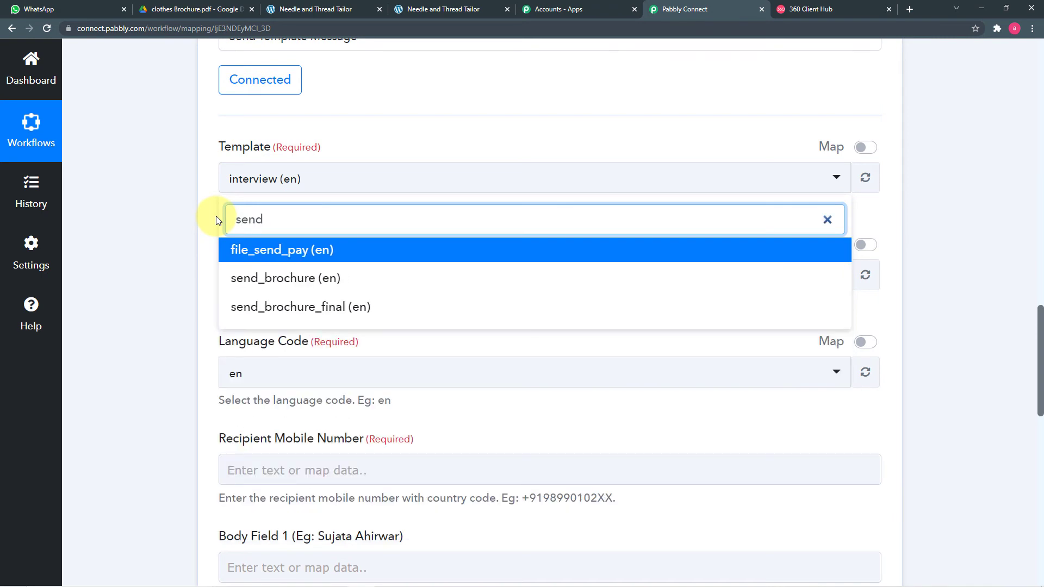
click(303, 307)
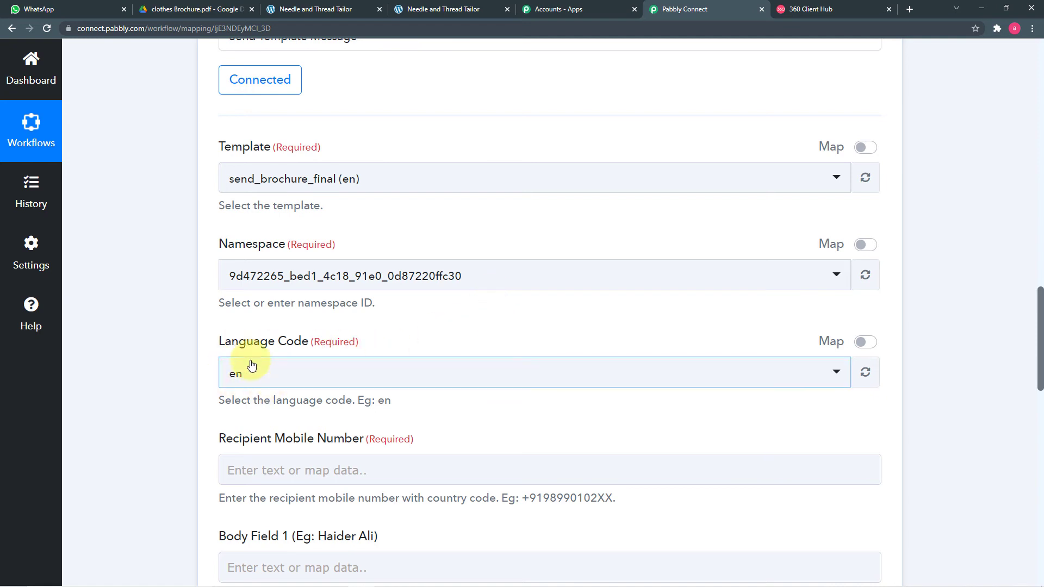
scroll(189, 373, down, 5)
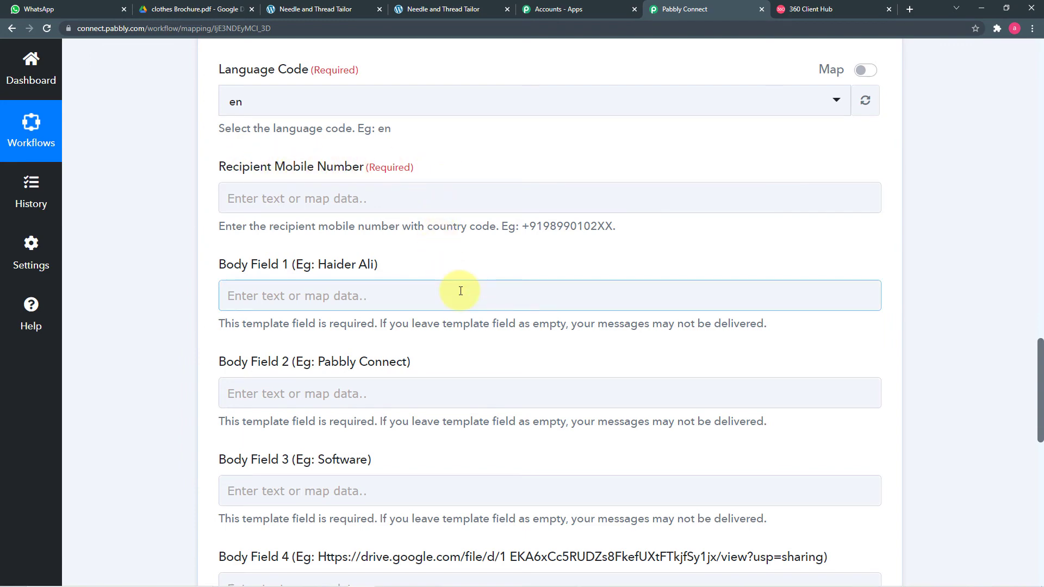
Step: Map the Recipient Mobile Number field to the Mobile Number from the Elementor new form submission
scroll(461, 290, up, 2)
scroll(469, 335, up, 3)
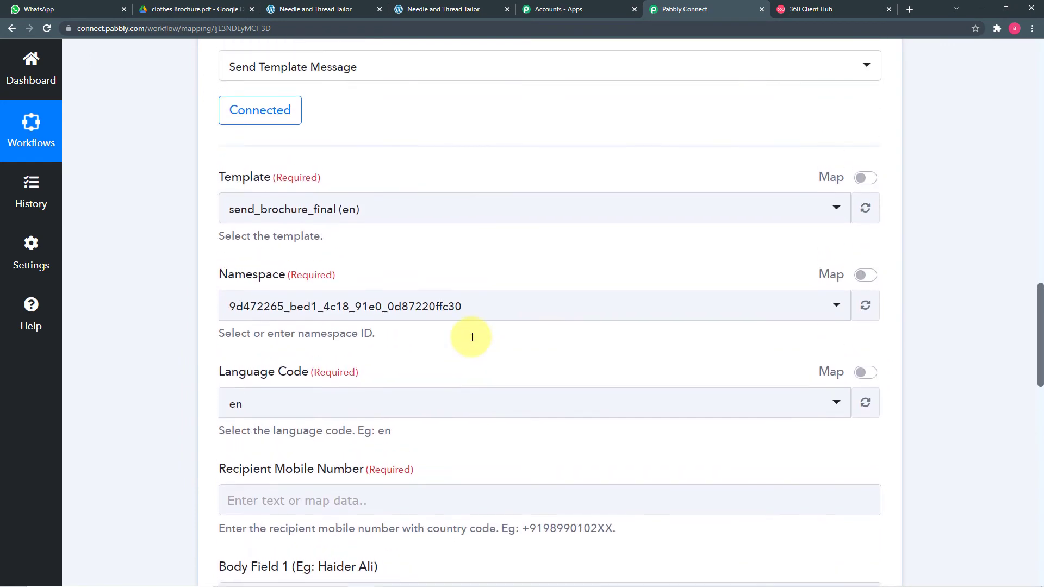
scroll(472, 337, up, 10)
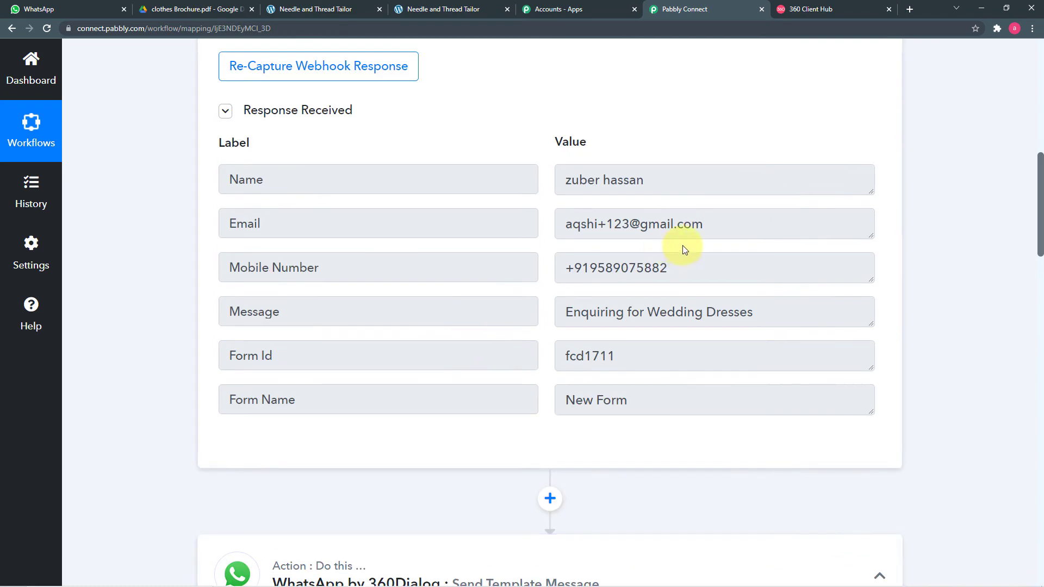
scroll(396, 287, down, 6)
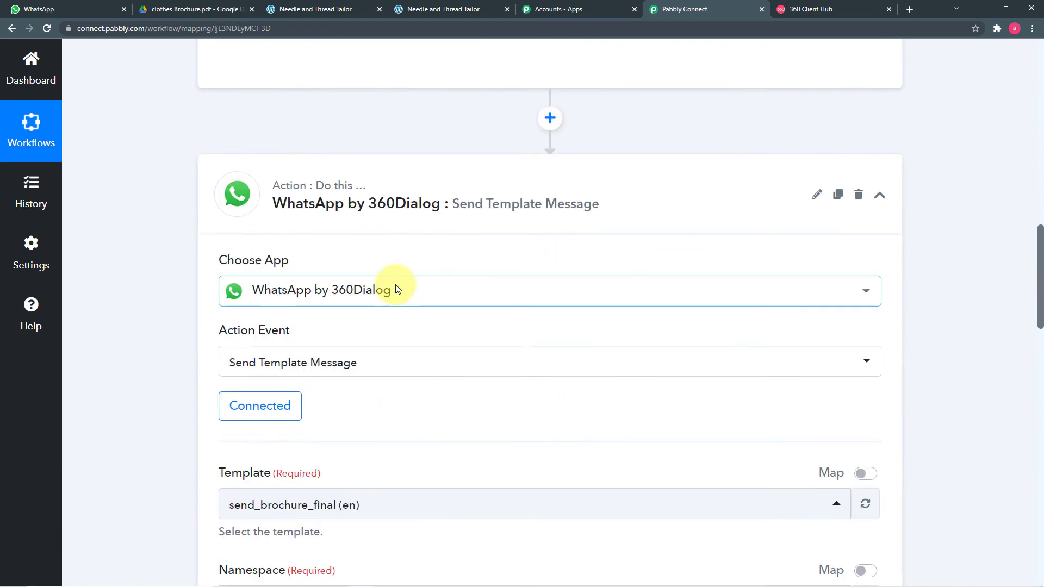
scroll(397, 287, down, 3)
scroll(397, 286, up, 7)
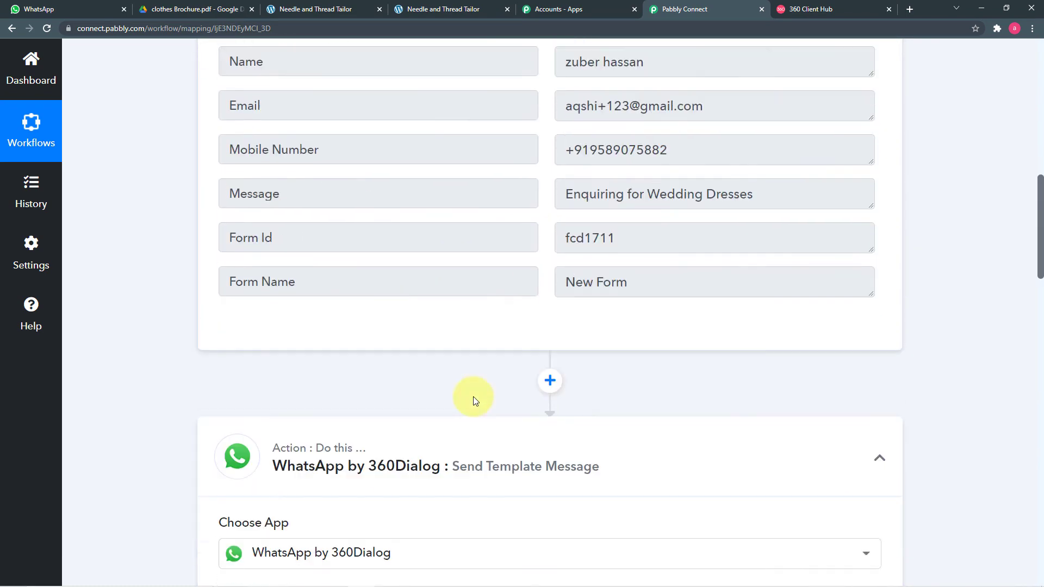
scroll(474, 402, down, 12)
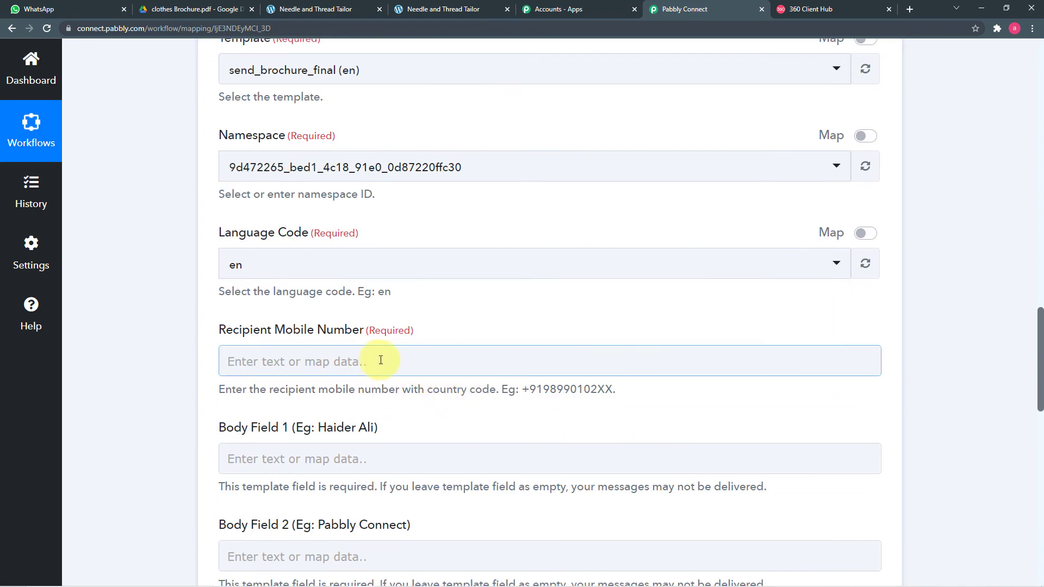
click(379, 360)
scroll(380, 350, down, 2)
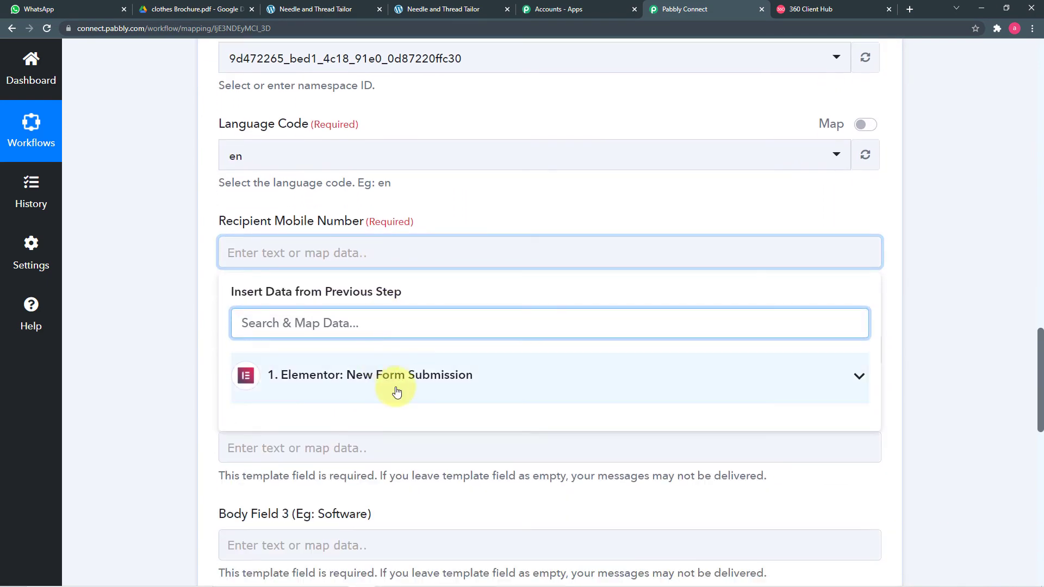
click(456, 380)
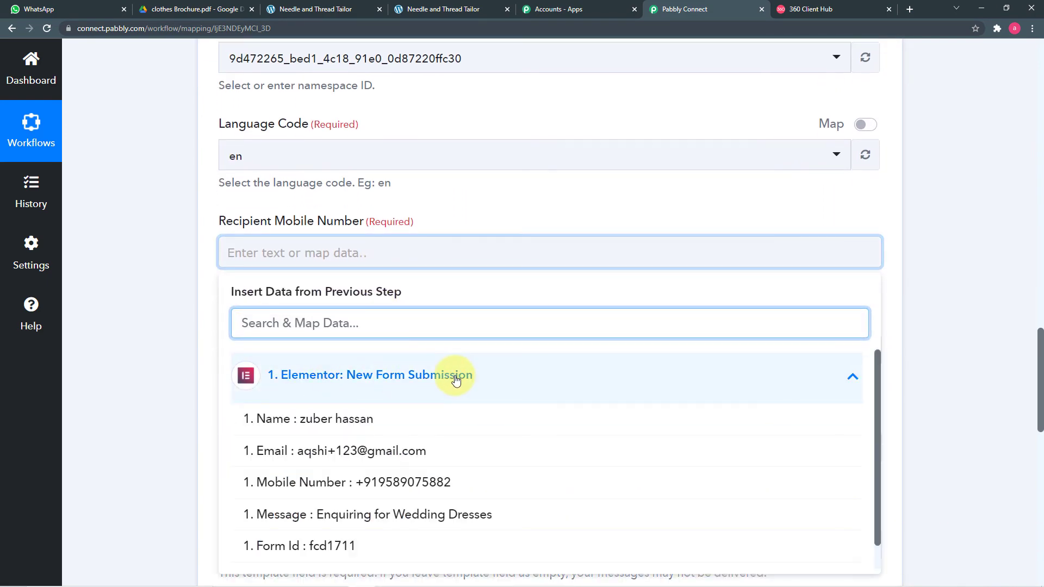
scroll(462, 387, down, 1)
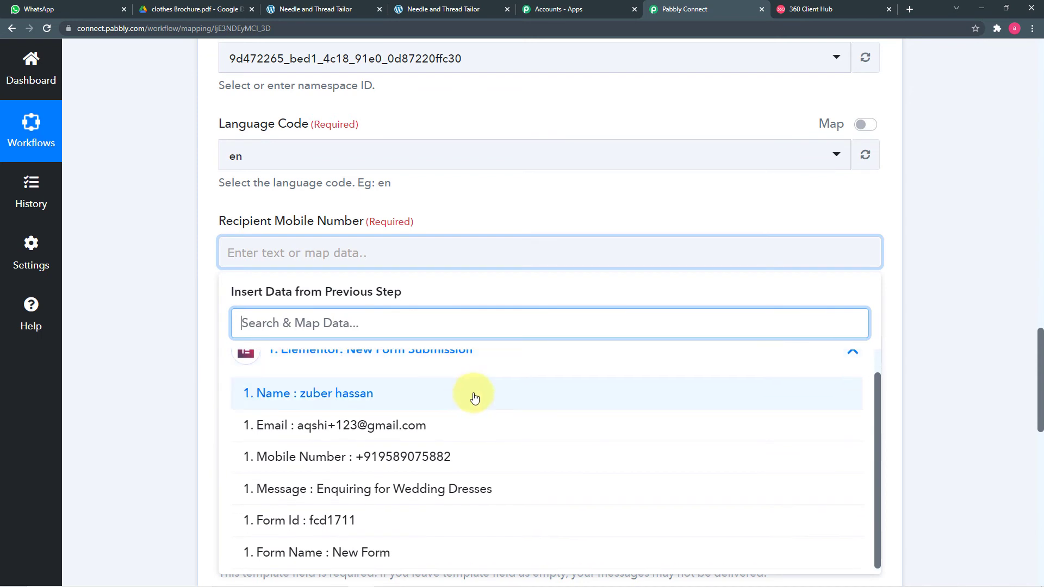
click(433, 469)
click(187, 338)
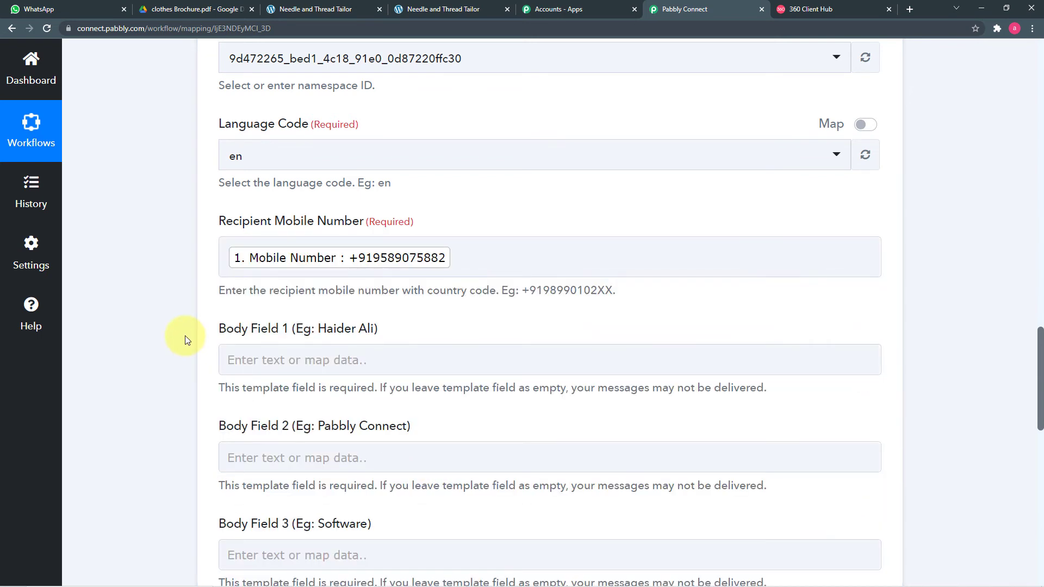
Step: Switch to the 360 Client Hub, open the preview of the send_brochure_final template and examine its message text and body variables
scroll(185, 337, down, 3)
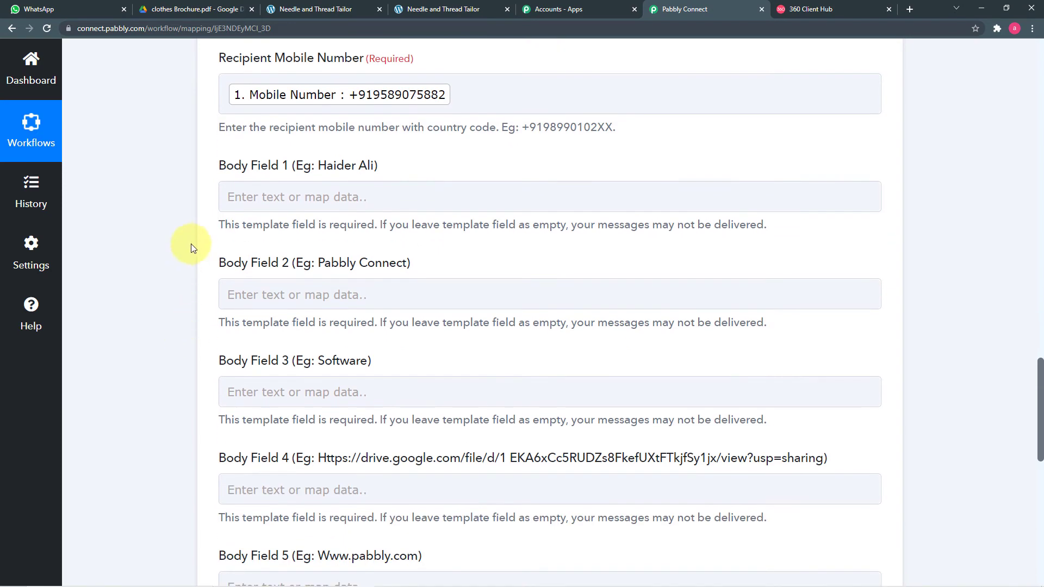
scroll(292, 439, down, 2)
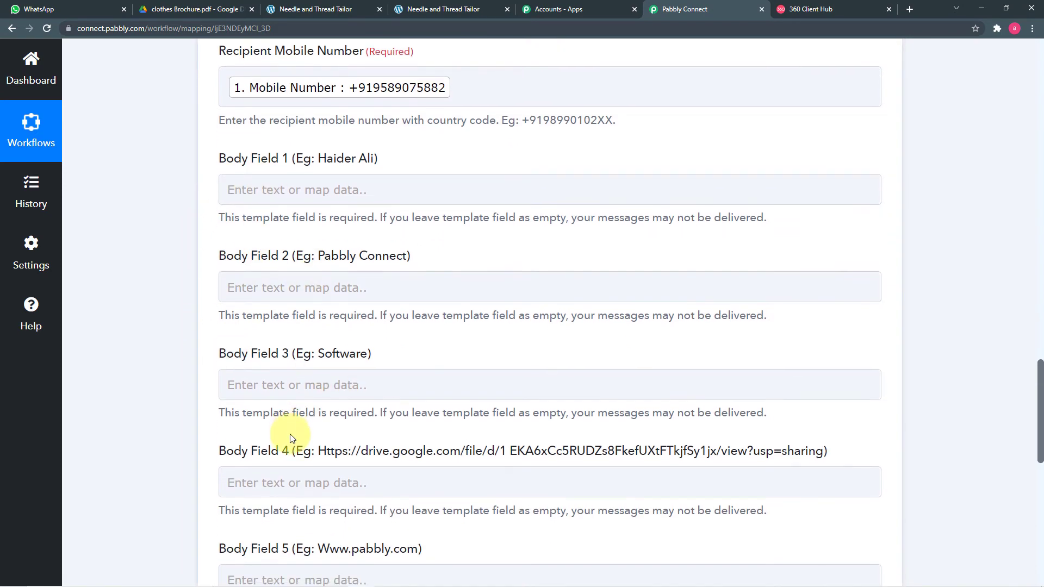
scroll(488, 419, up, 2)
scroll(488, 416, up, 1)
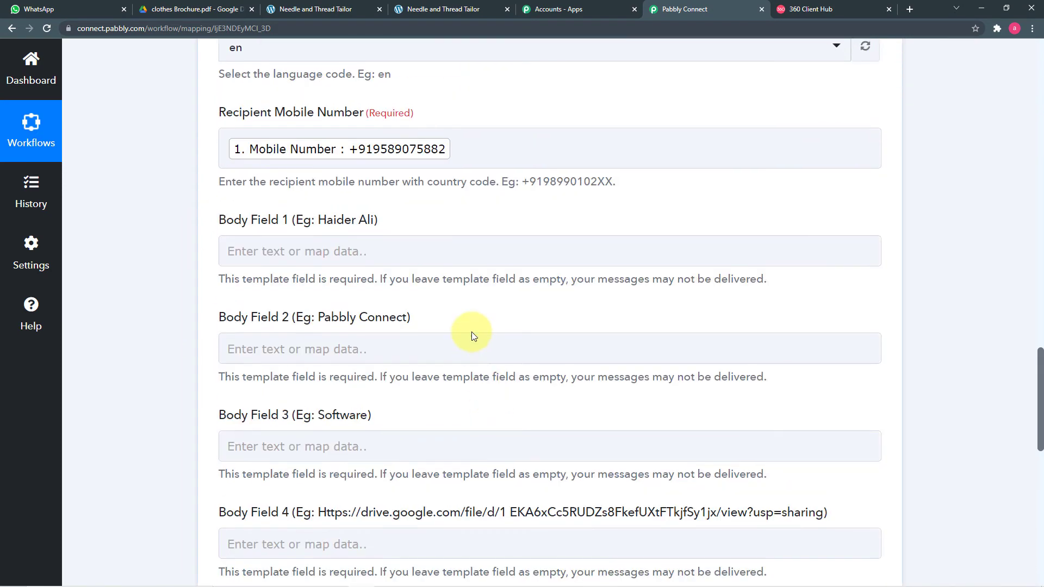
click(810, 9)
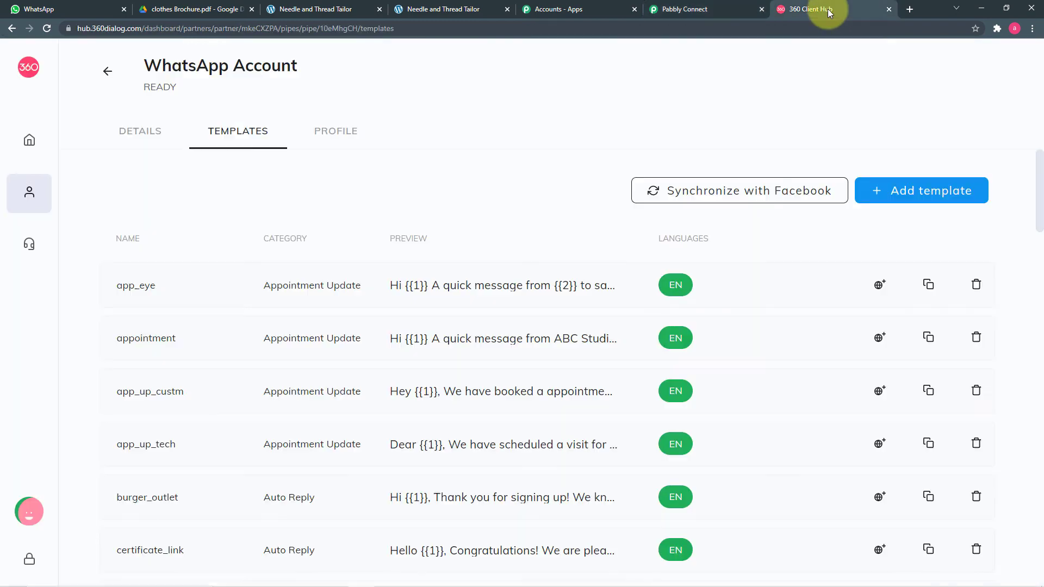
scroll(269, 173, down, 8)
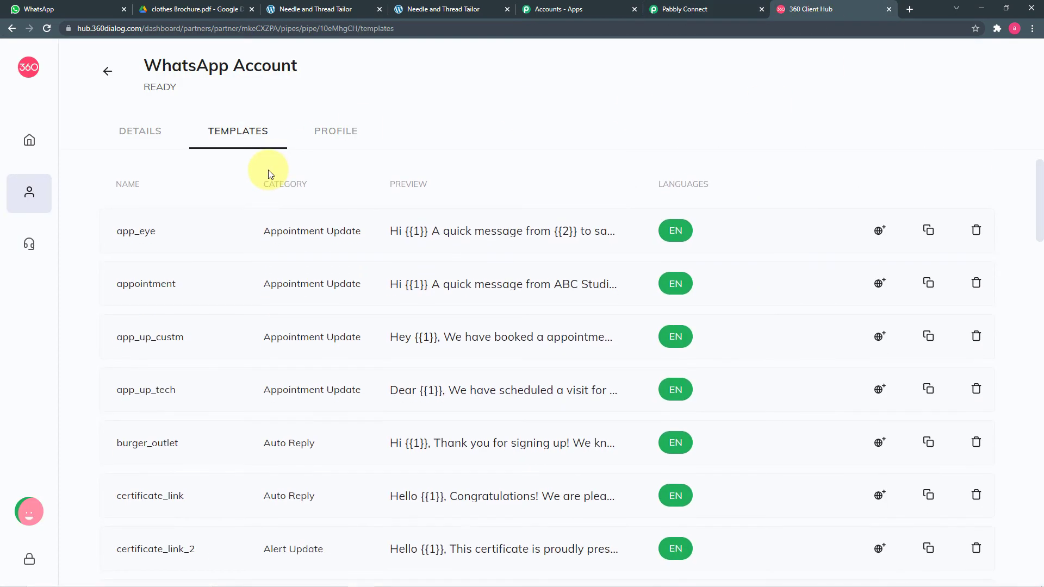
scroll(368, 306, down, 8)
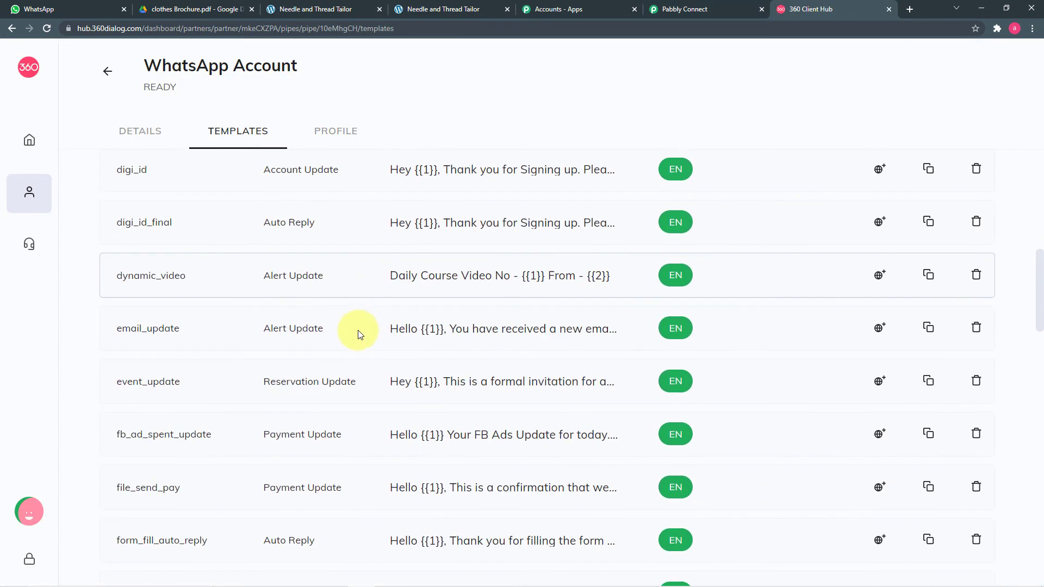
scroll(358, 331, down, 10)
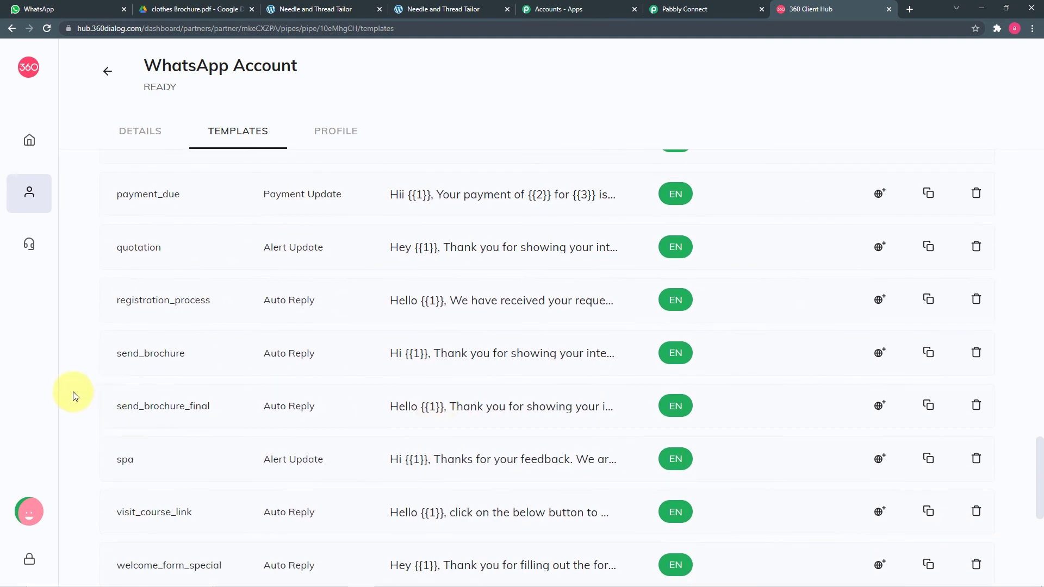
click(477, 415)
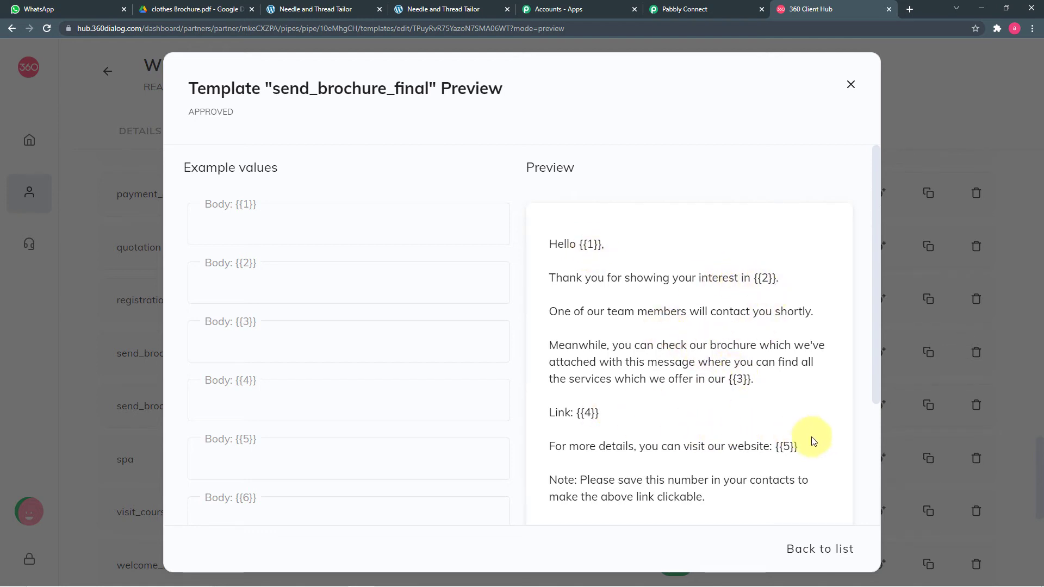
scroll(762, 436, down, 3)
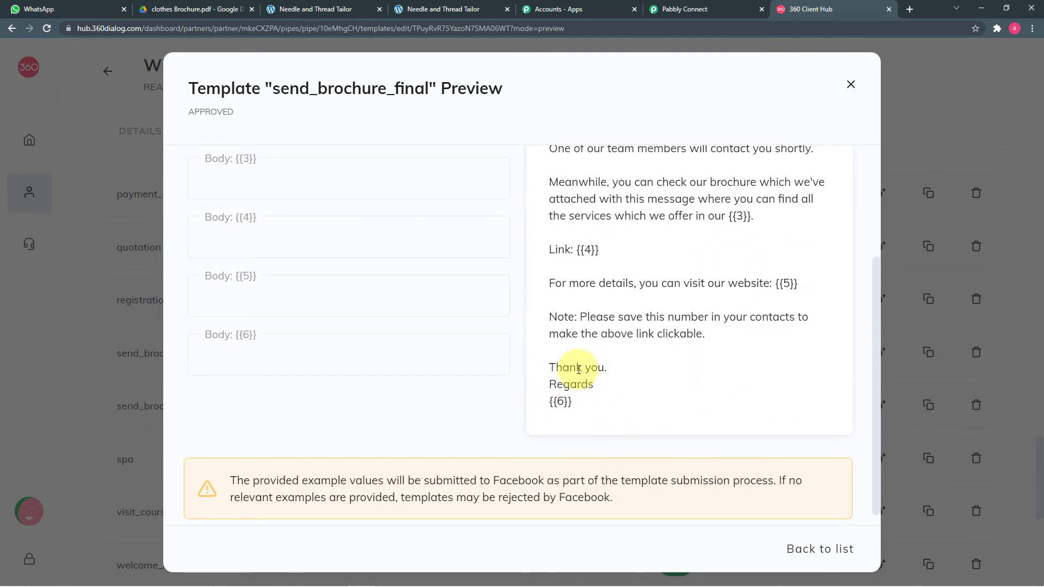
scroll(714, 383, up, 3)
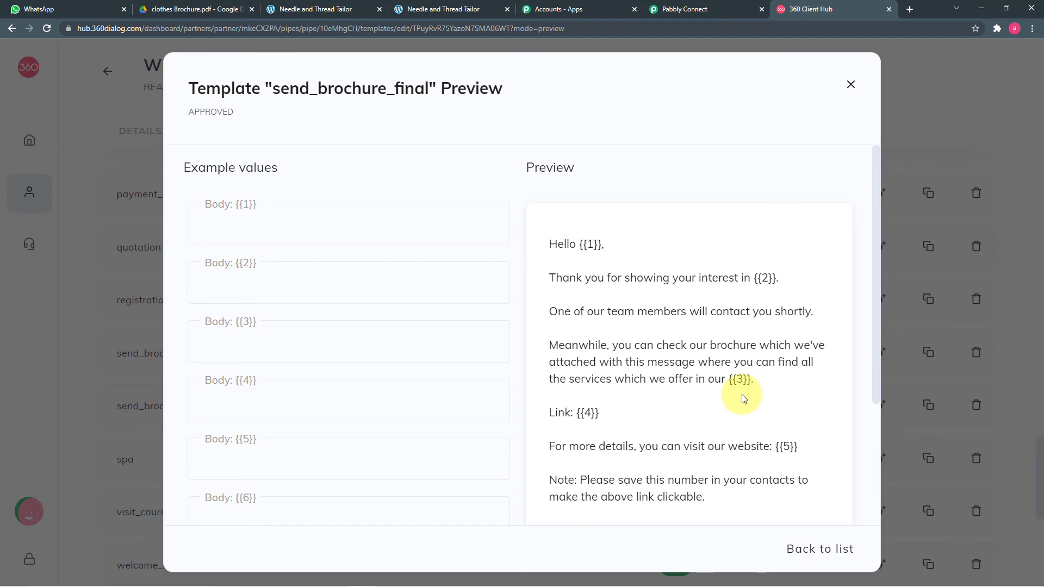
scroll(738, 396, down, 1)
scroll(739, 396, up, 1)
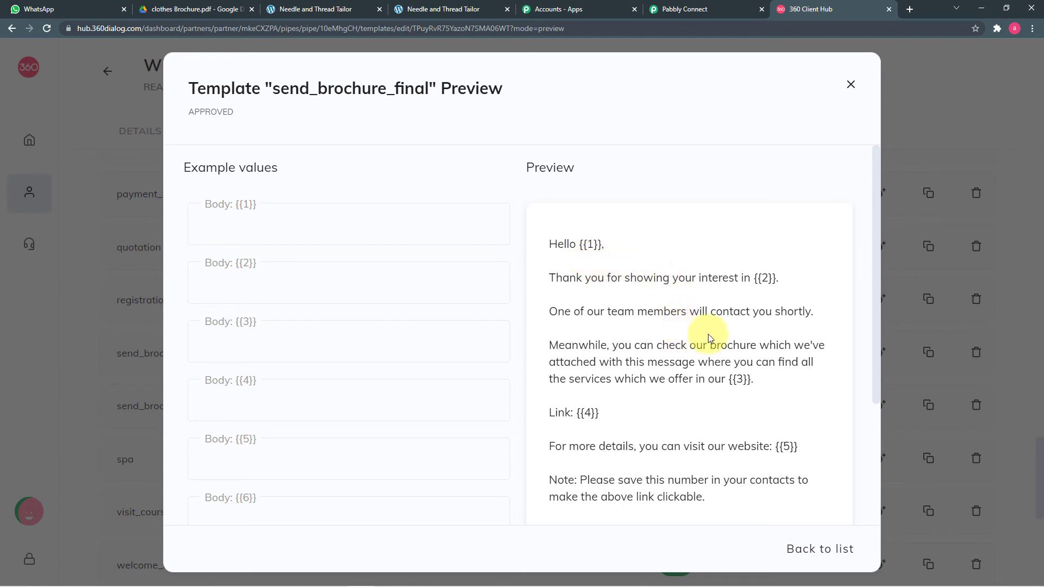
Step: Return to Pabbly Connect and map Body Field 1 to the Name from the Elementor new form submission
click(696, 10)
scroll(278, 254, down, 7)
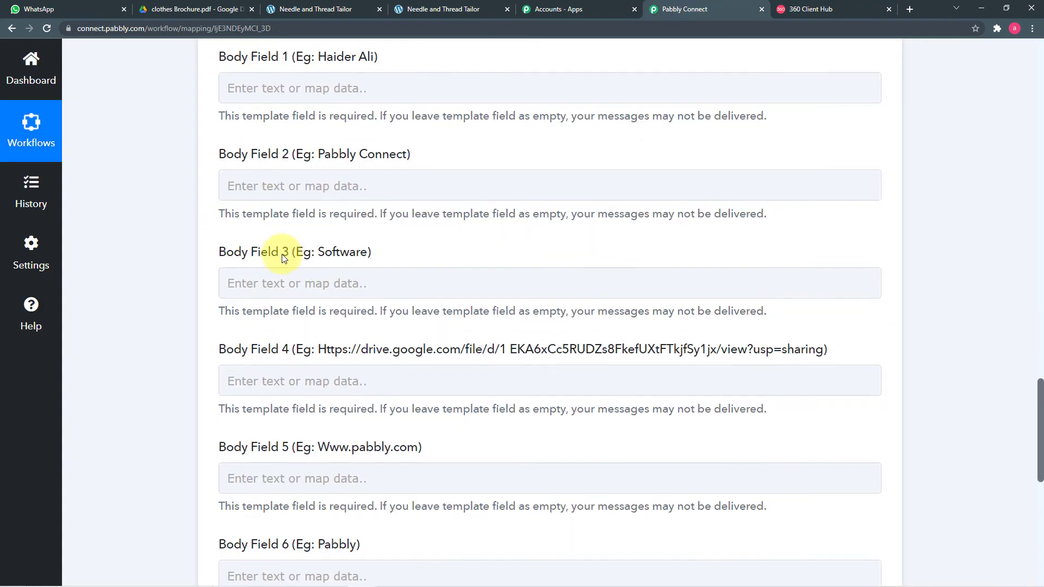
scroll(329, 311, up, 6)
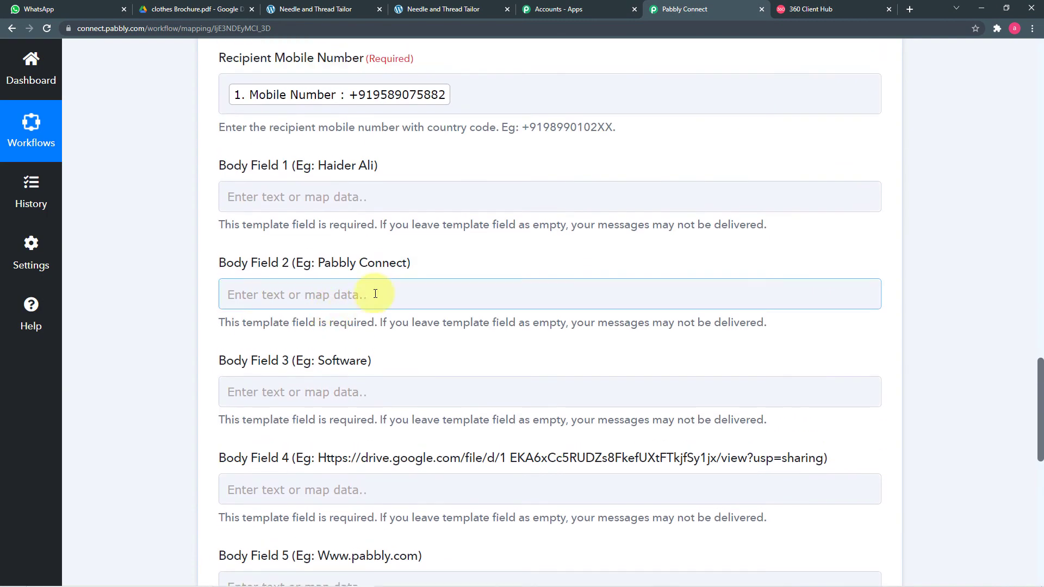
click(445, 206)
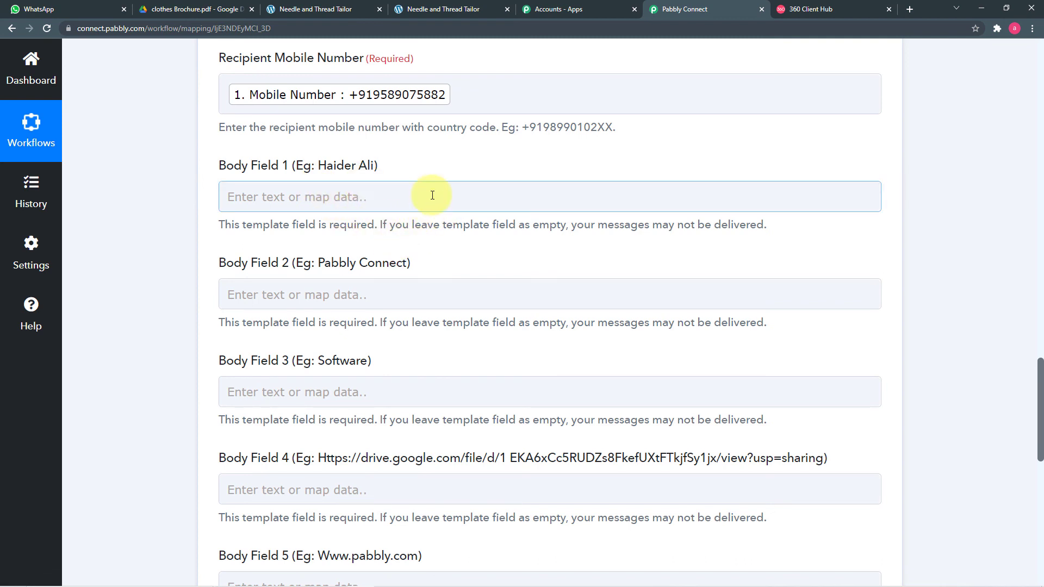
click(432, 195)
click(378, 318)
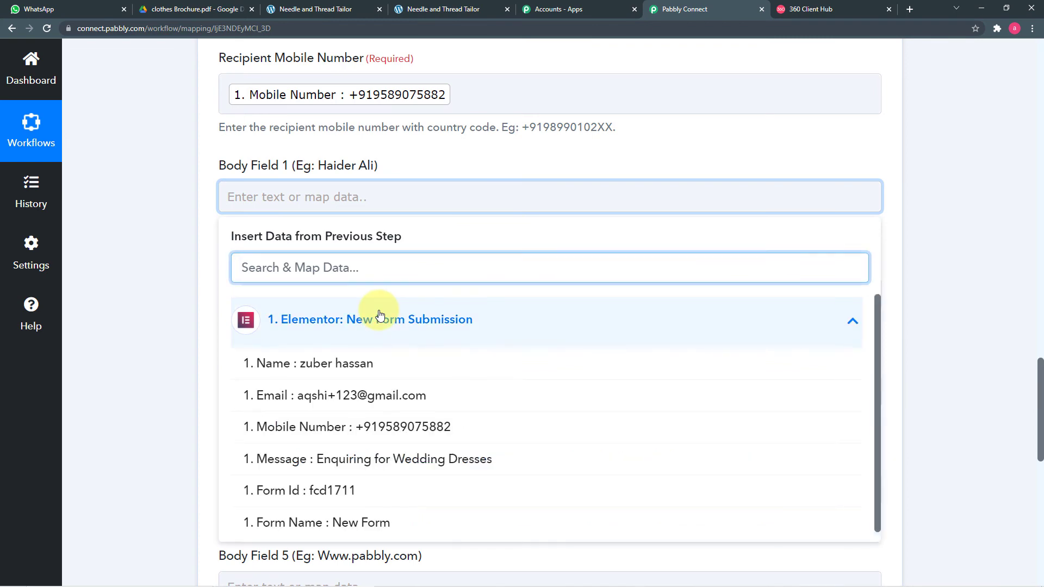
click(310, 363)
click(193, 284)
Step: Switch to clothes Brochure.pdf in Google Drive, open its sharing settings and copy the file's share link
scroll(194, 284, down, 2)
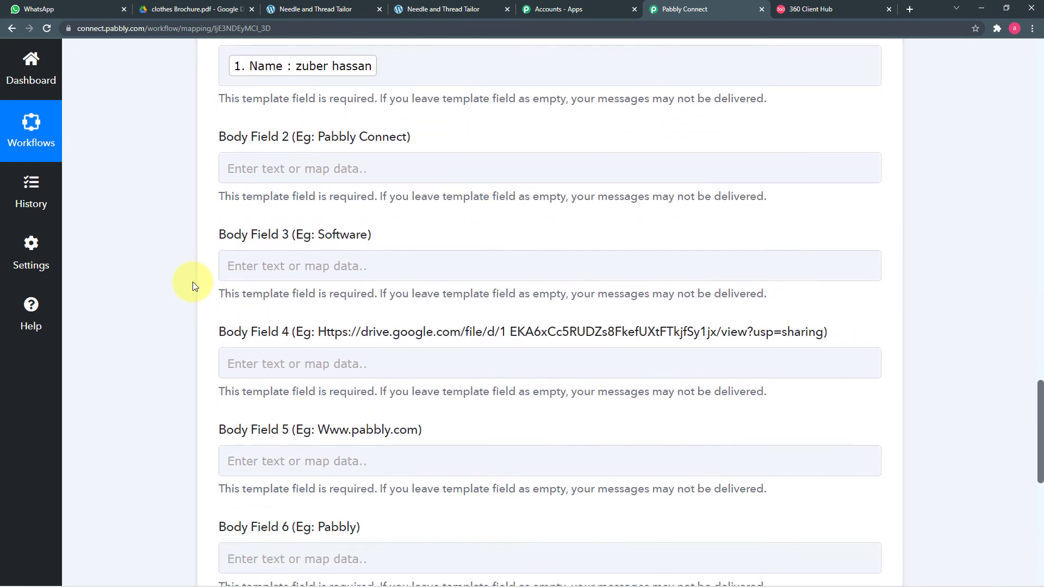
click(363, 137)
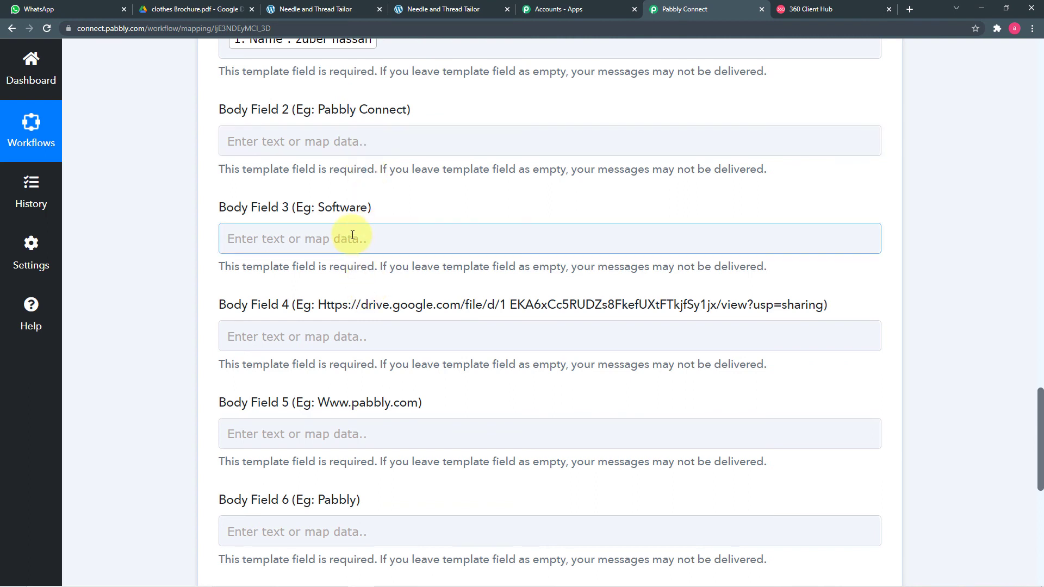
scroll(352, 235, down, 1)
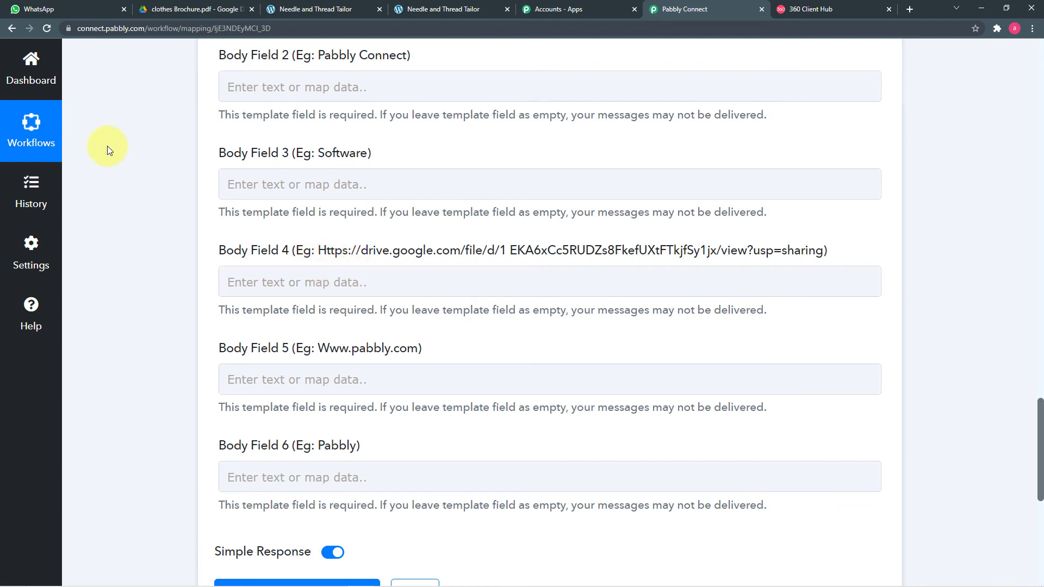
click(172, 8)
scroll(315, 328, up, 8)
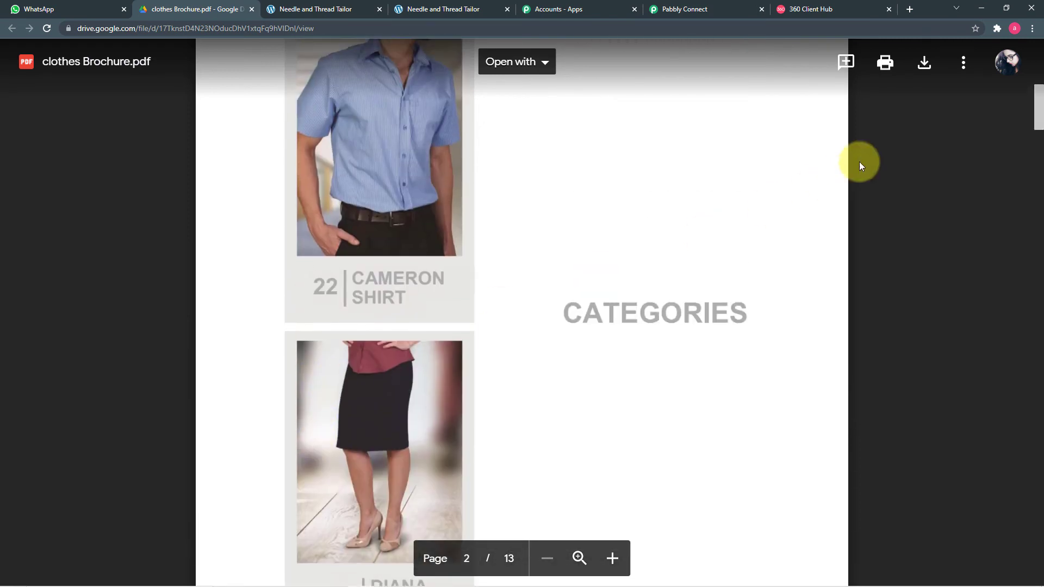
click(964, 62)
click(808, 114)
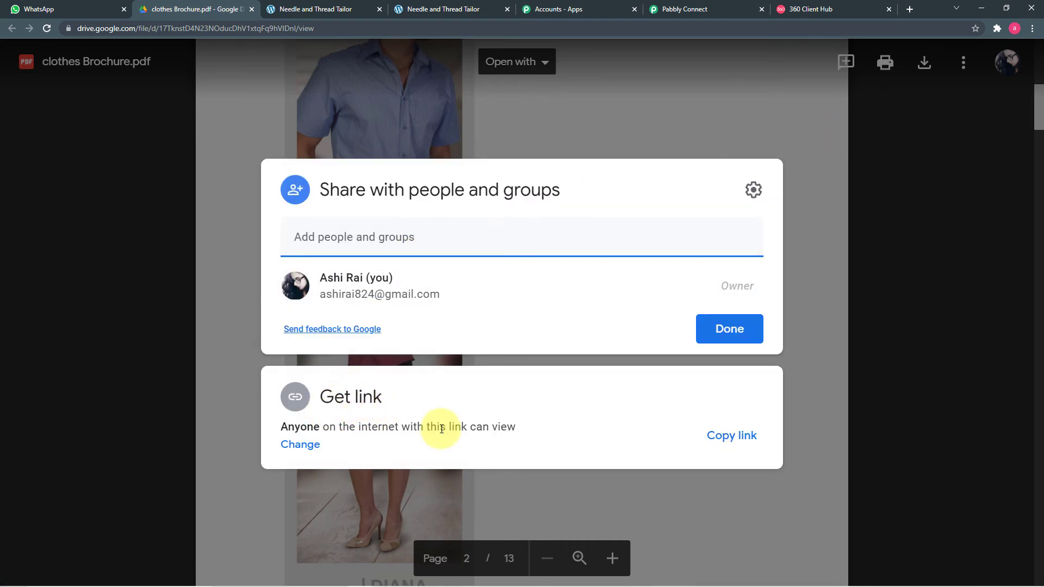
click(740, 444)
Step: Return to Pabbly Connect and paste the copied Google Drive brochure link into Body Field 4
click(675, 9)
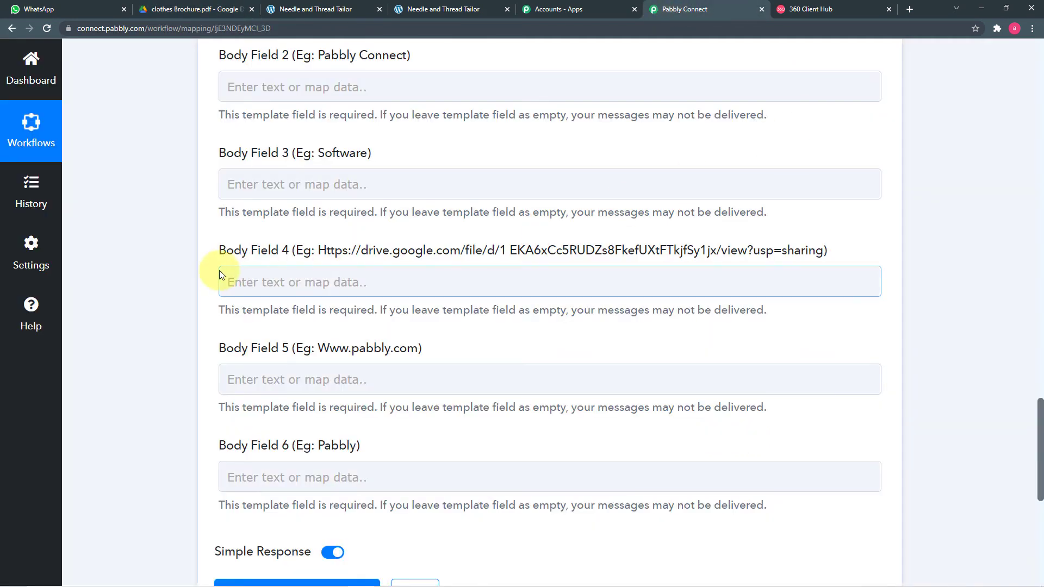
right_click(242, 279)
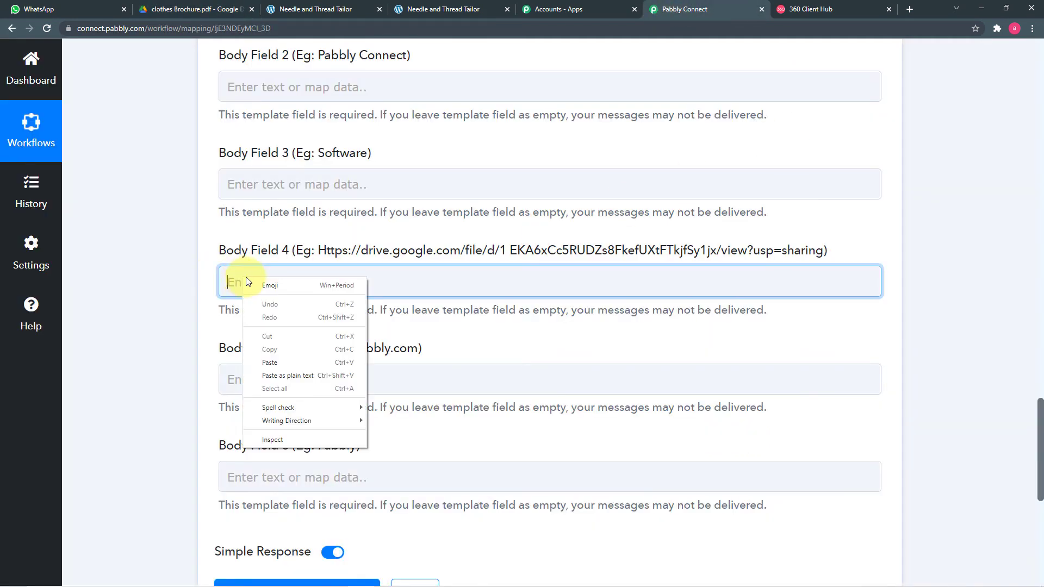
click(279, 362)
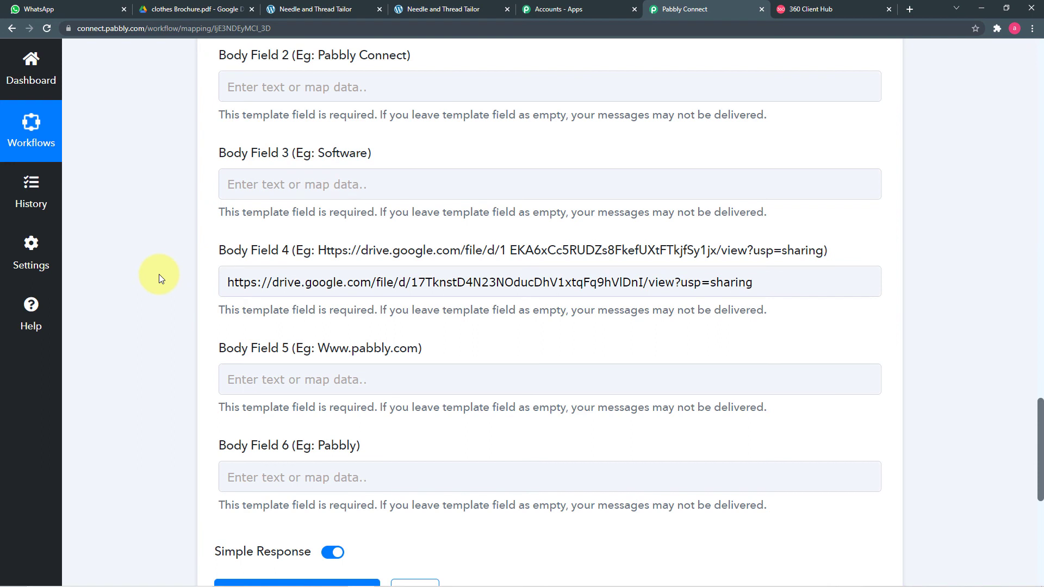
scroll(158, 274, up, 3)
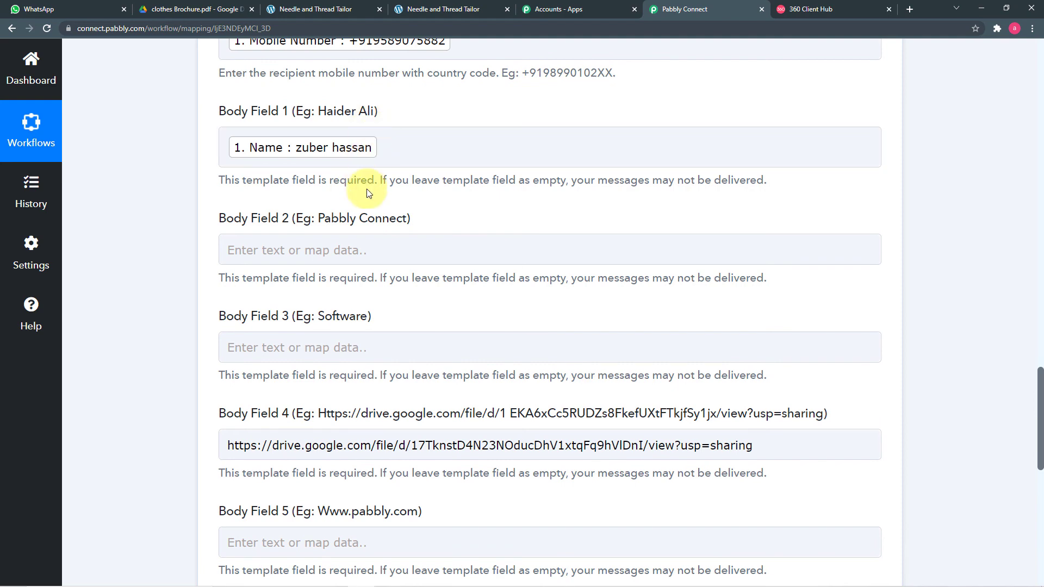
scroll(375, 280, down, 2)
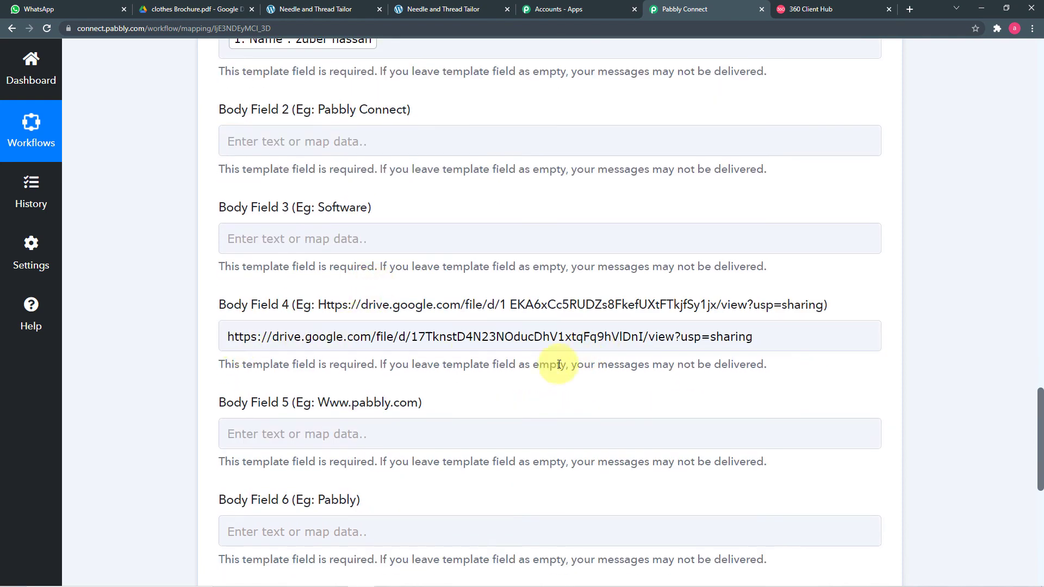
scroll(461, 413, down, 1)
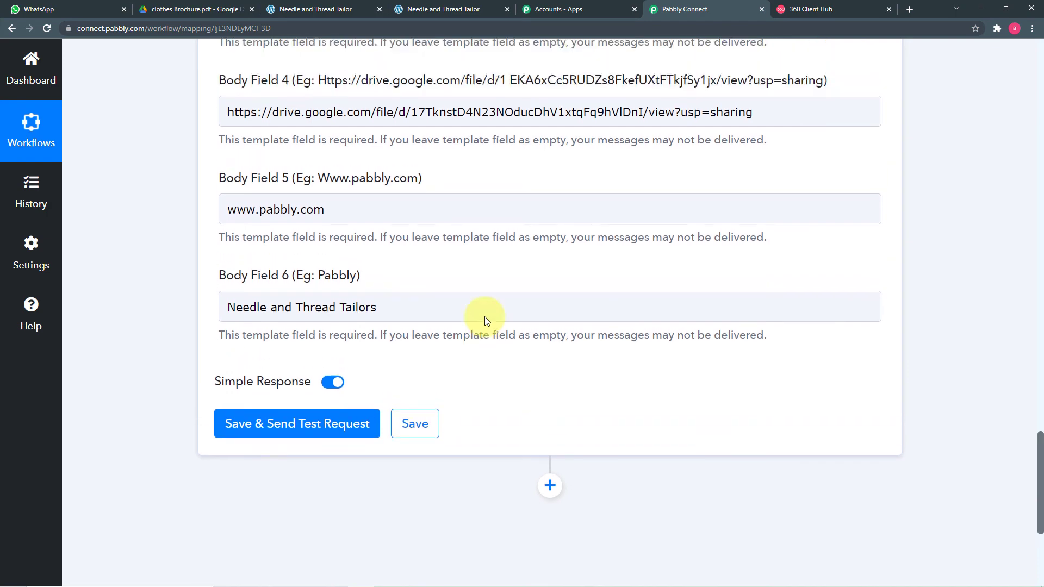
Step: Review the filled recipient and body fields of the template message, and switch to WhatsApp Web to check the chat list
scroll(485, 319, up, 1)
scroll(120, 289, down, 2)
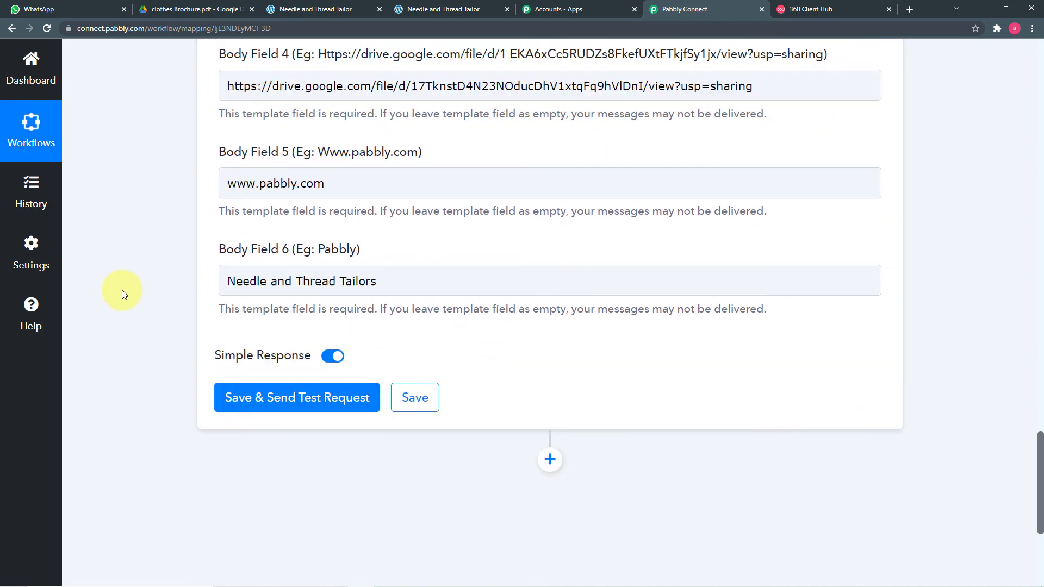
scroll(122, 289, down, 1)
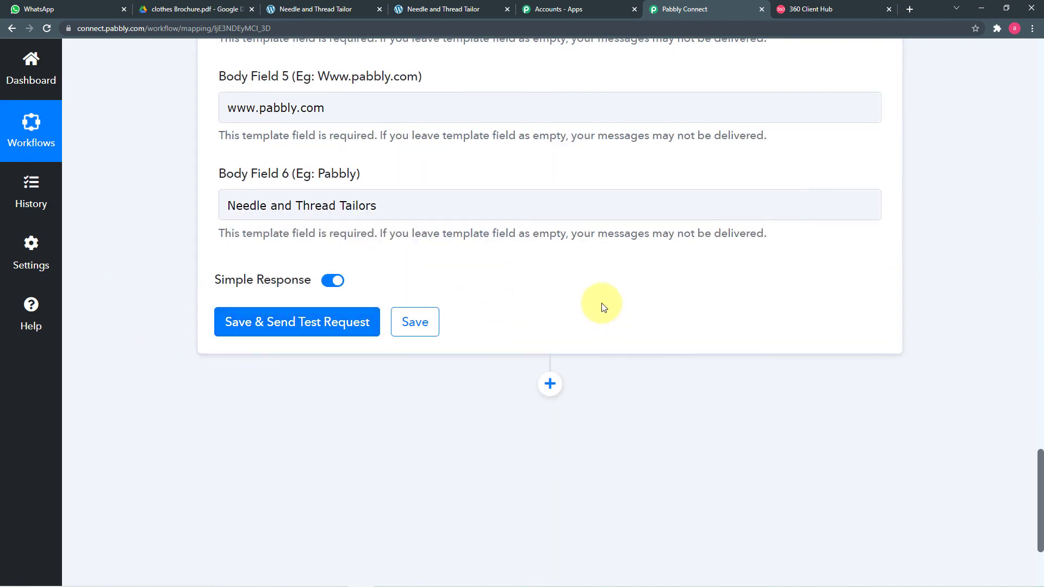
scroll(601, 308, up, 5)
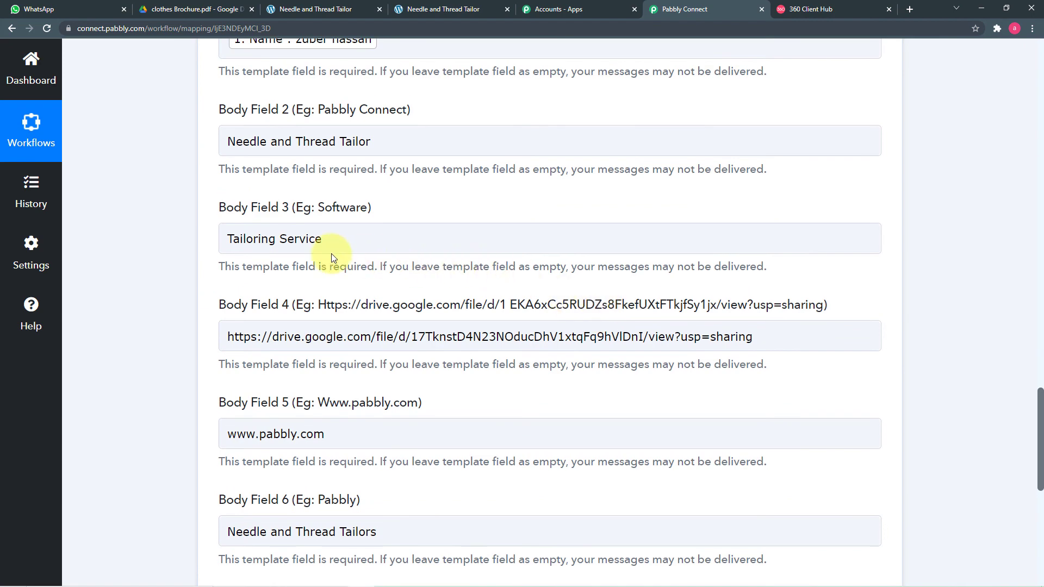
scroll(178, 248, up, 3)
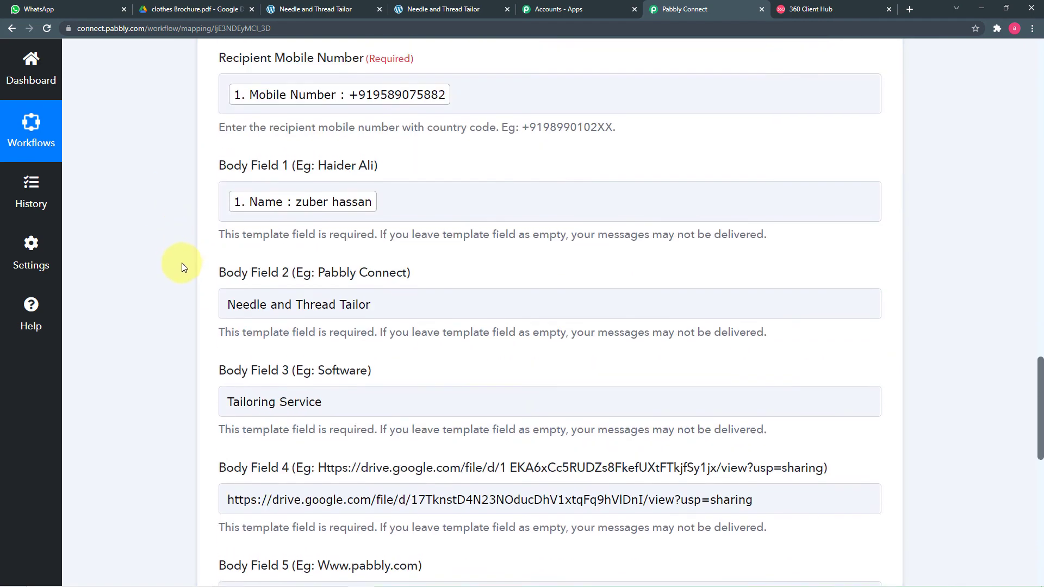
click(64, 12)
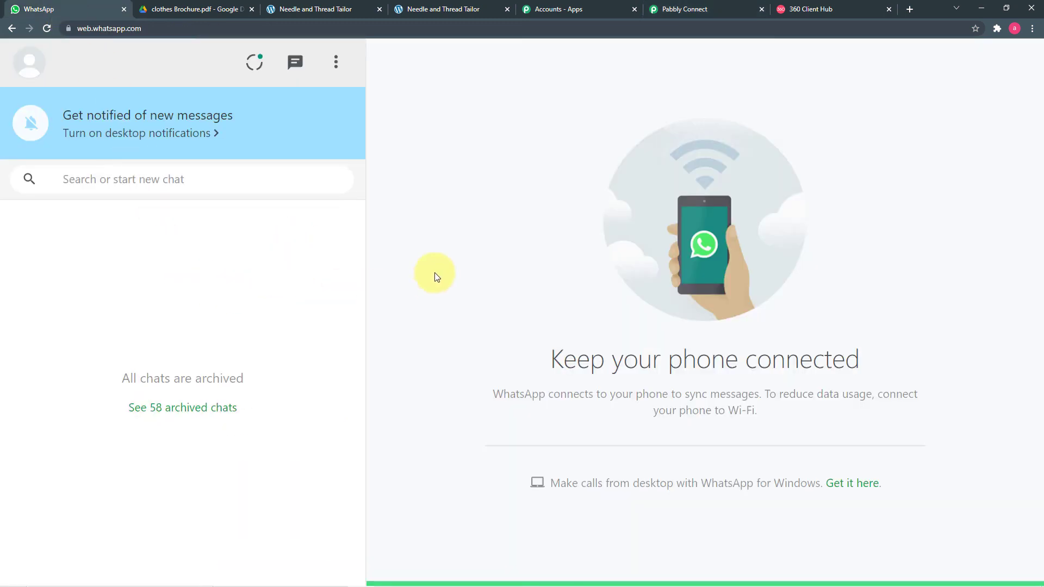
Step: Return to Pabbly Connect, save the WhatsApp by 360Dialog action with a test request, and view the received response
click(703, 12)
scroll(170, 284, down, 2)
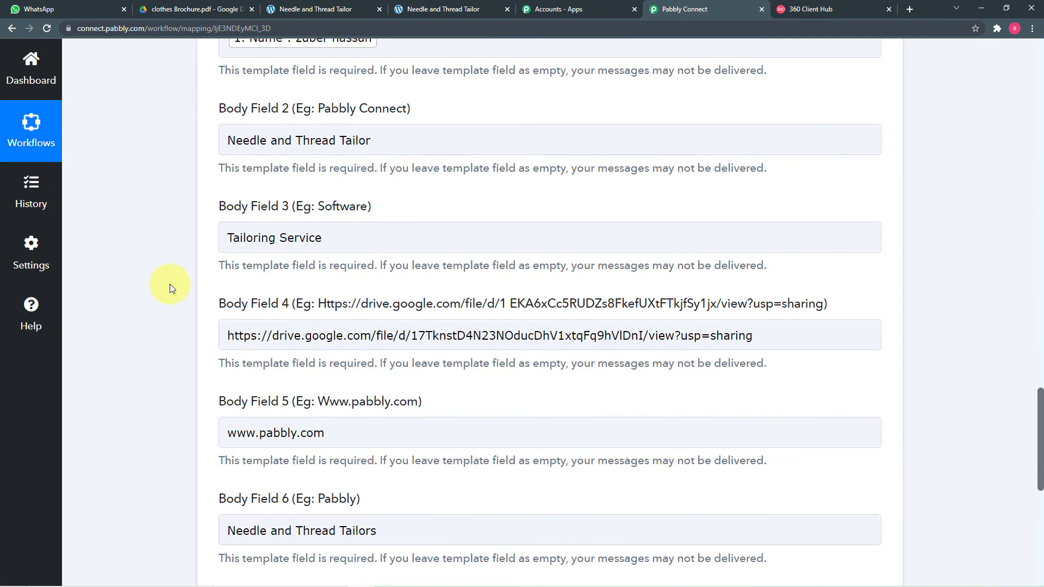
scroll(170, 284, down, 4)
click(263, 432)
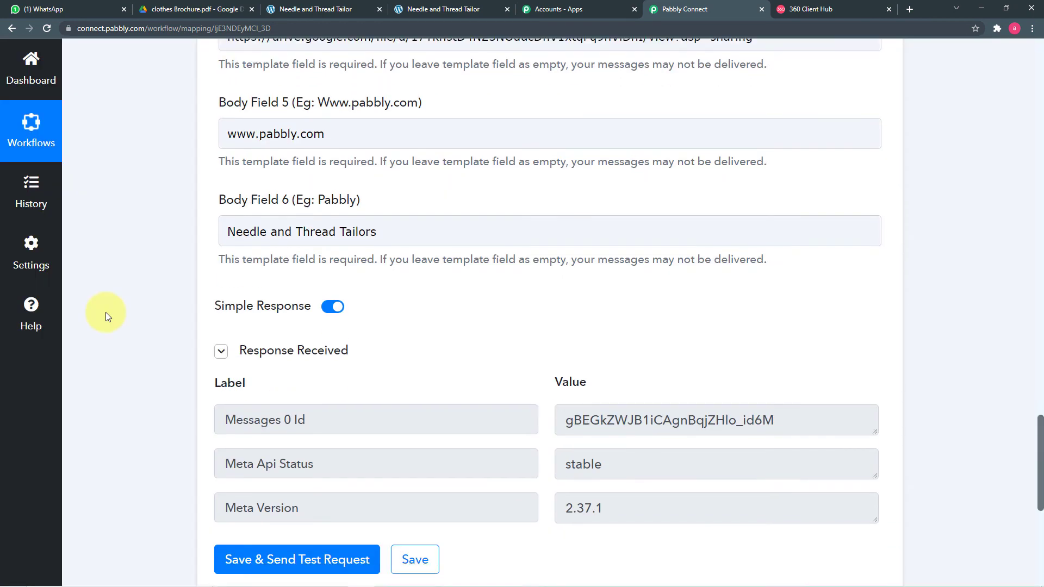
scroll(105, 313, down, 2)
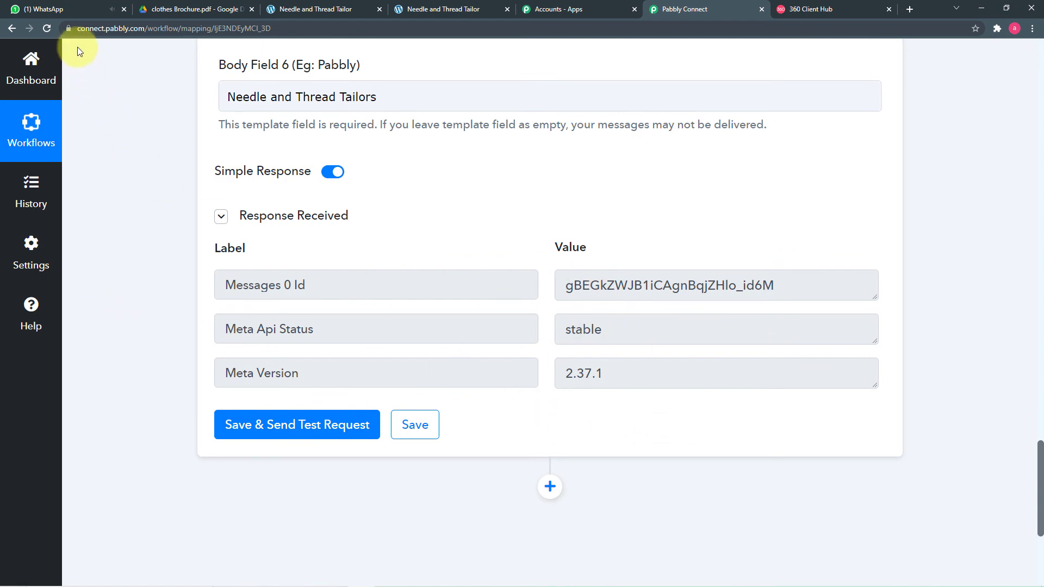
Step: Open the received chat in WhatsApp Web and compare its message with the template preview in 360 Client Hub and Pabbly Connect's body fields
click(71, 11)
click(112, 243)
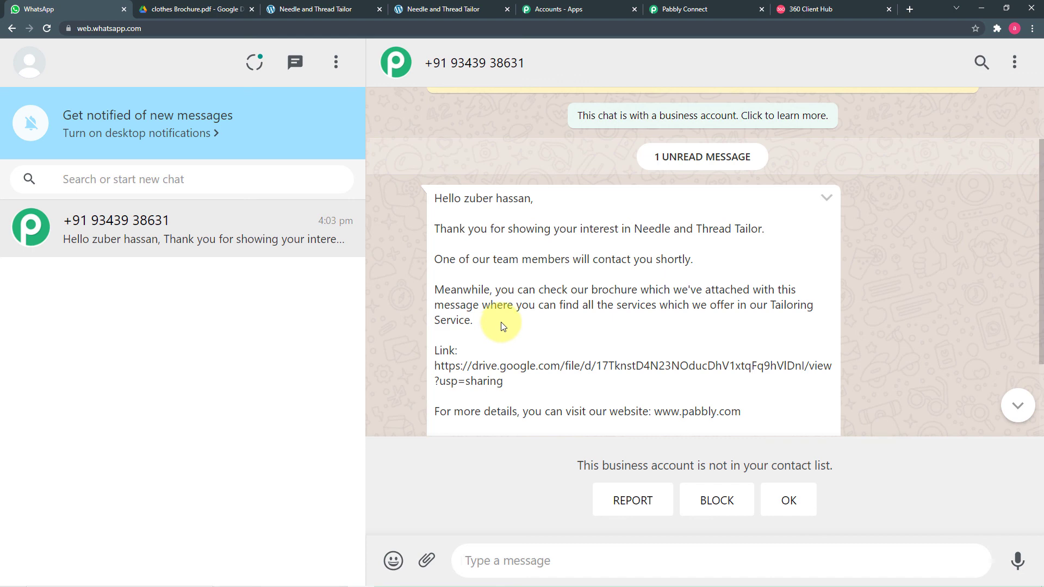
click(789, 9)
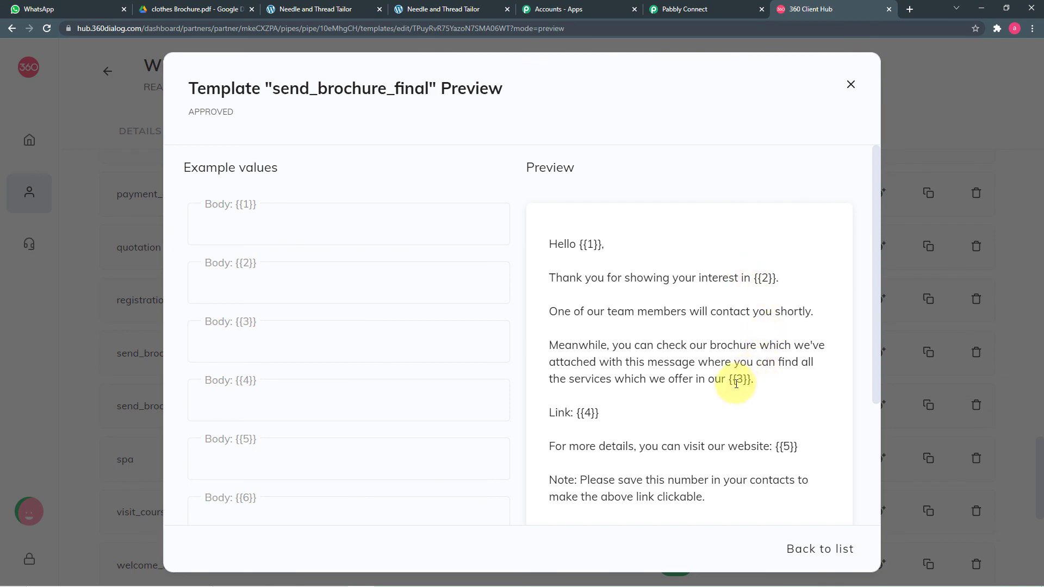
click(680, 12)
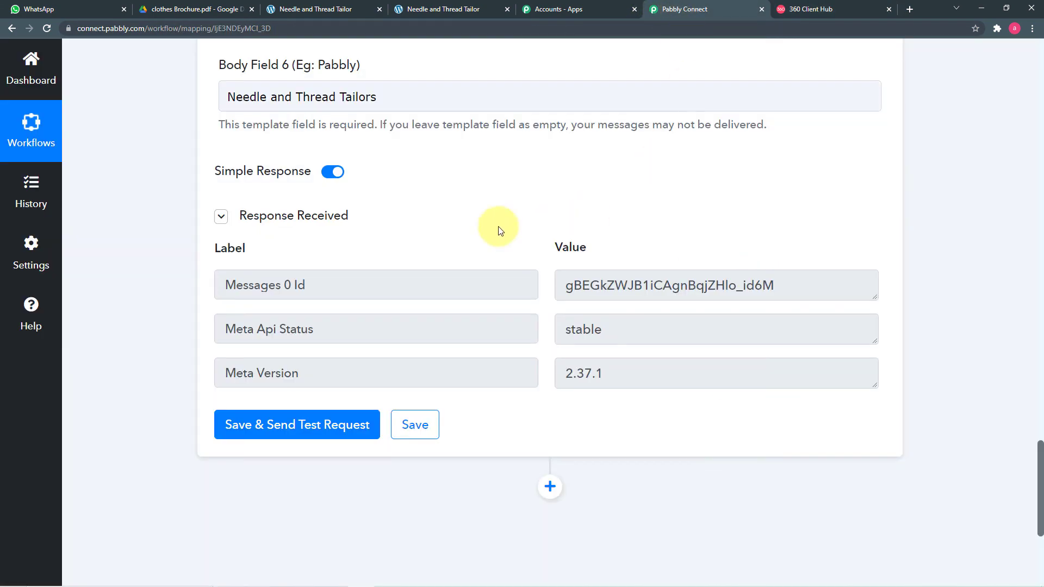
scroll(422, 226, up, 7)
scroll(424, 231, up, 2)
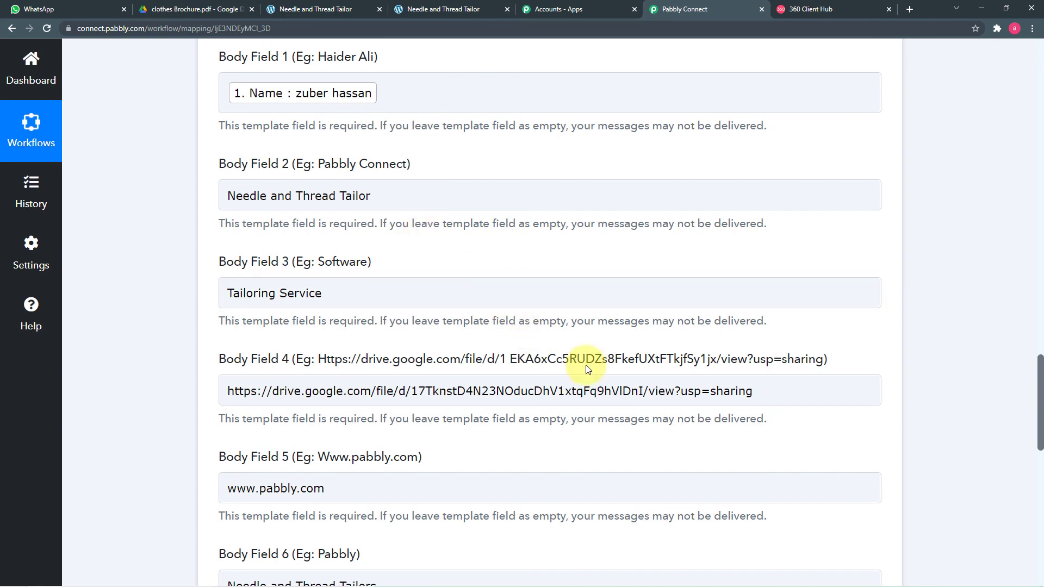
scroll(603, 375, down, 6)
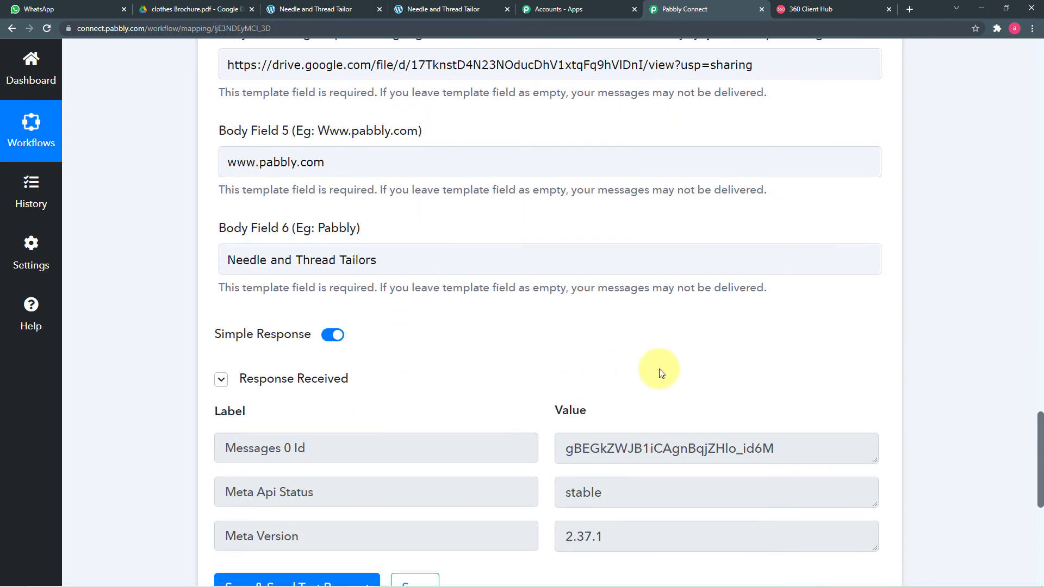
Step: Review the whole workflow from the Elementor trigger to the 360Dialog action's response, and recheck the delivered message in WhatsApp Web
scroll(998, 407, up, 10)
scroll(999, 406, up, 20)
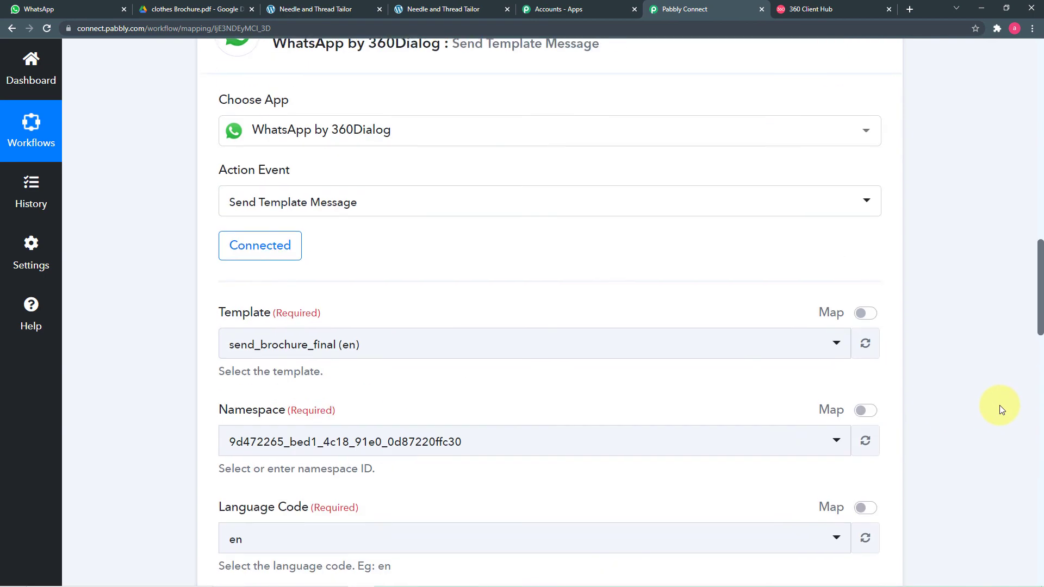
scroll(1000, 406, down, 2)
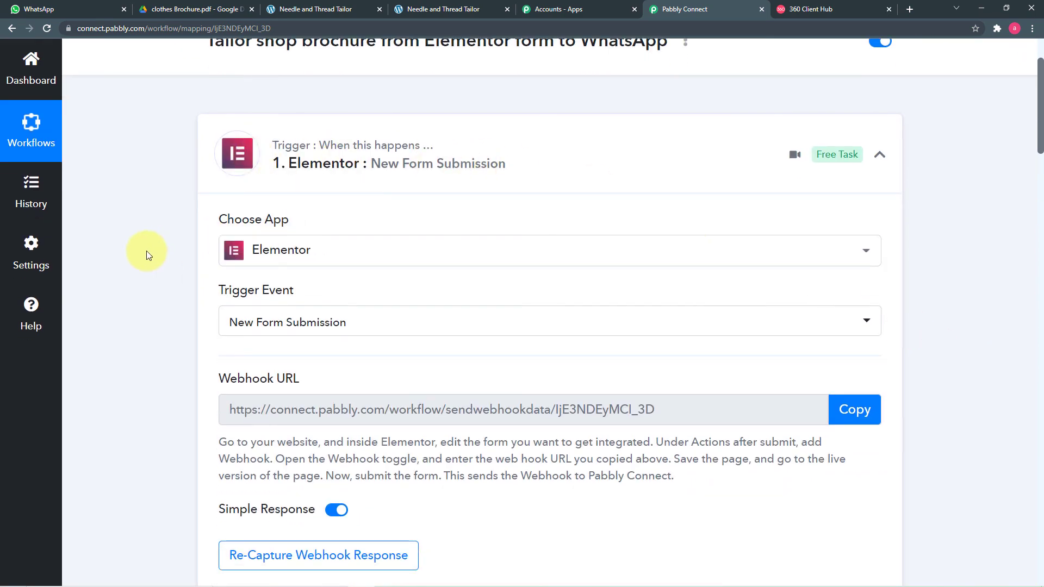
scroll(146, 250, down, 3)
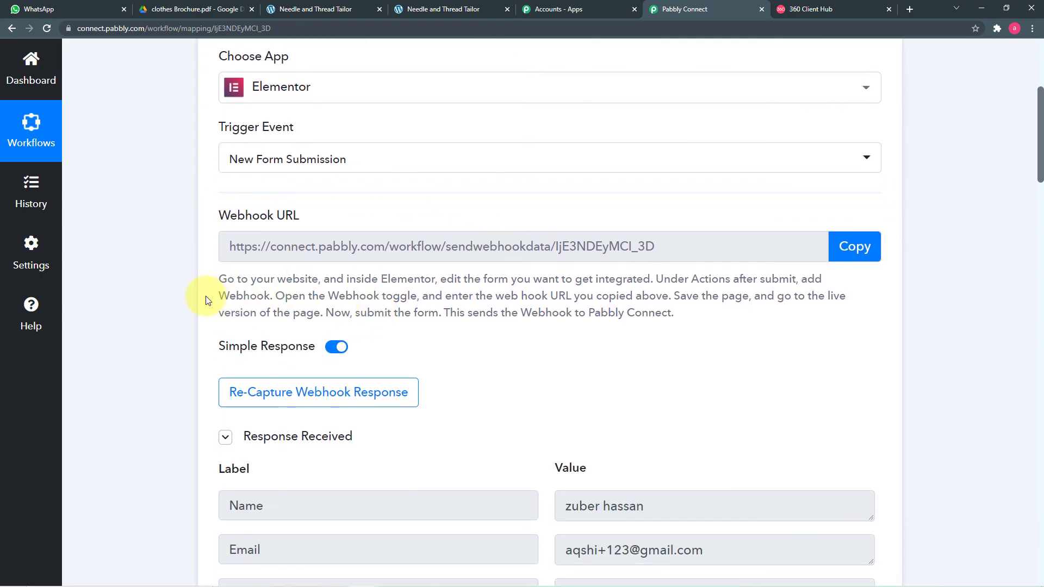
scroll(206, 296, down, 1)
scroll(161, 295, down, 7)
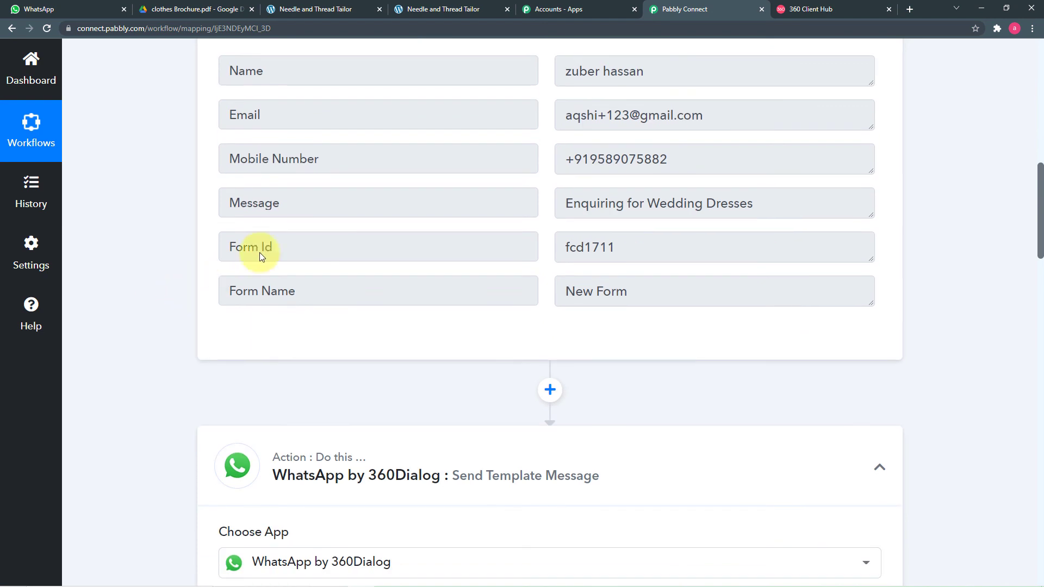
scroll(136, 243, down, 6)
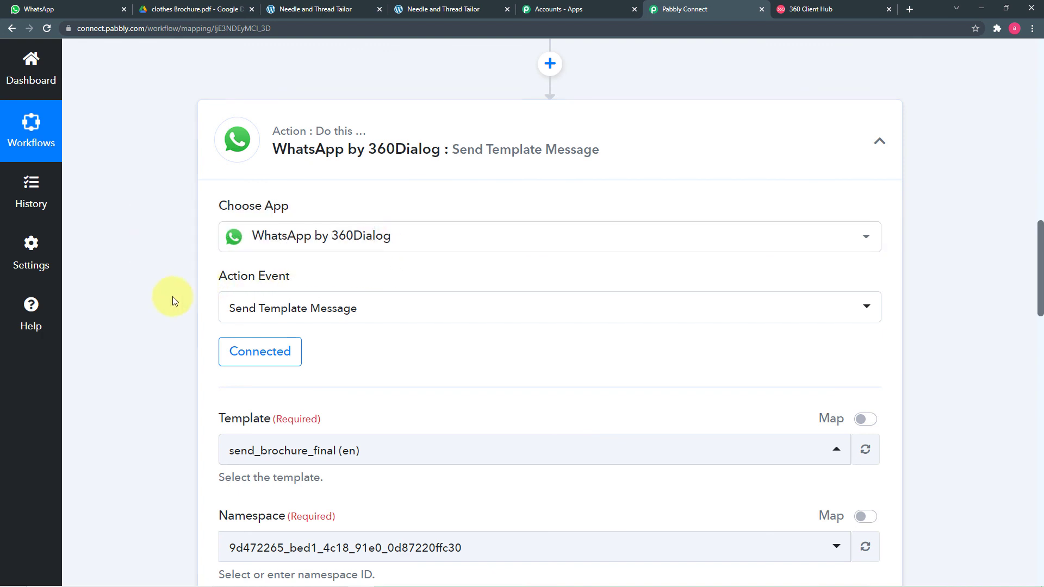
scroll(154, 345, down, 3)
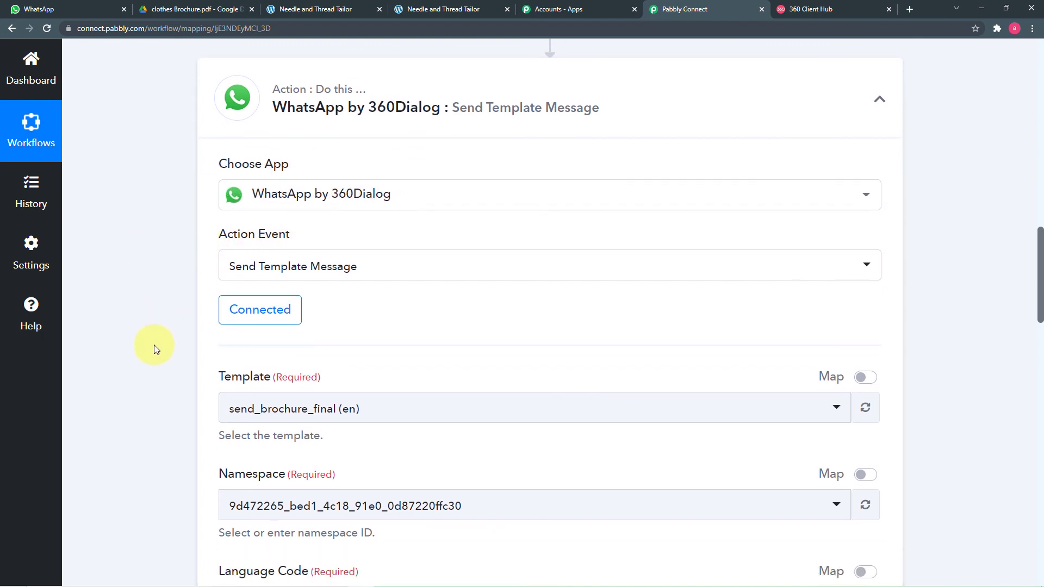
scroll(155, 345, down, 6)
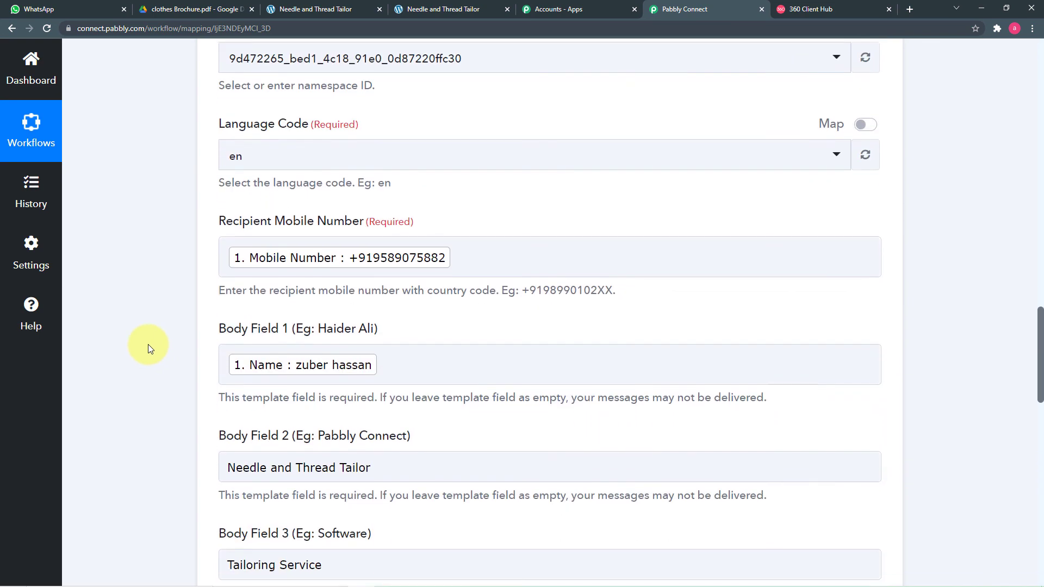
scroll(148, 344, down, 7)
scroll(148, 345, down, 5)
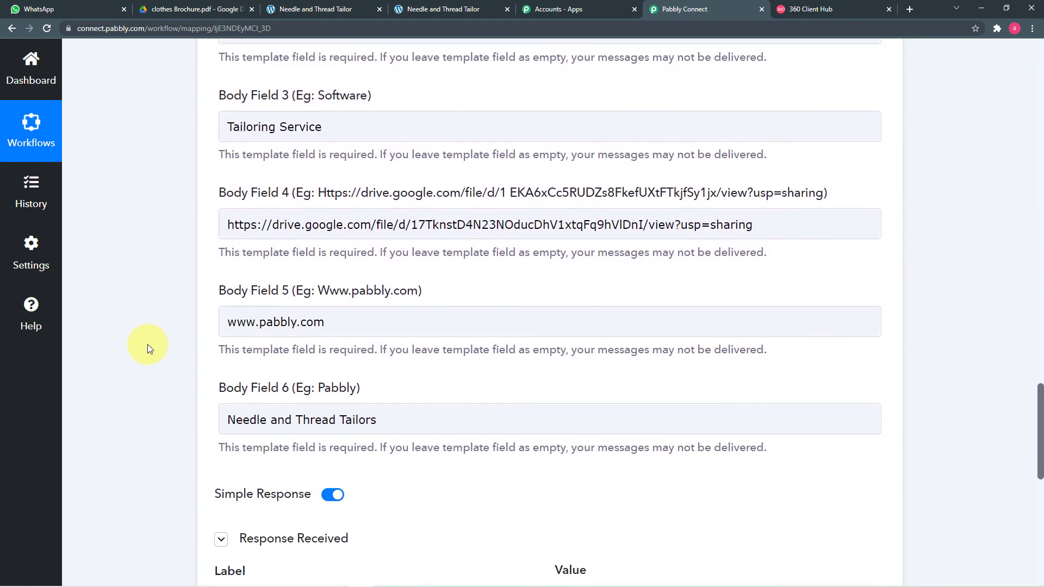
scroll(148, 344, down, 1)
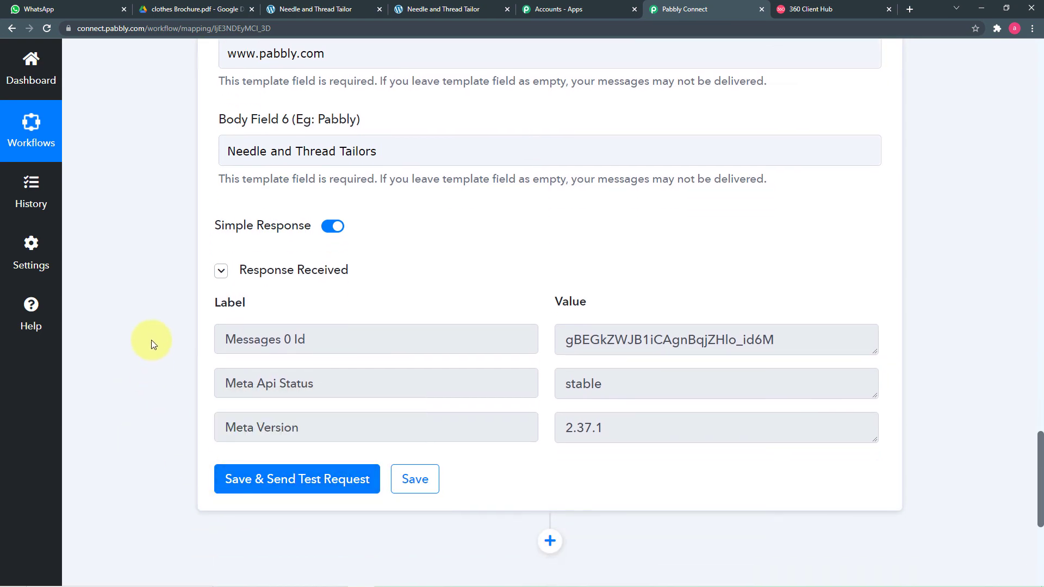
click(57, 5)
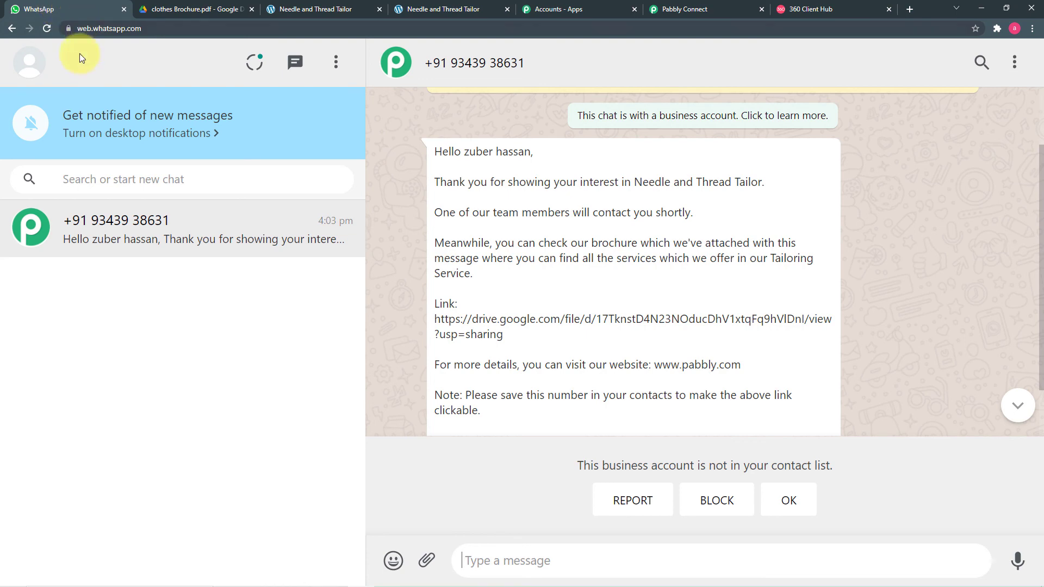
Step: Return to Pabbly Connect and save the WhatsApp by 360Dialog Send Template Message action without sending another test request
click(680, 12)
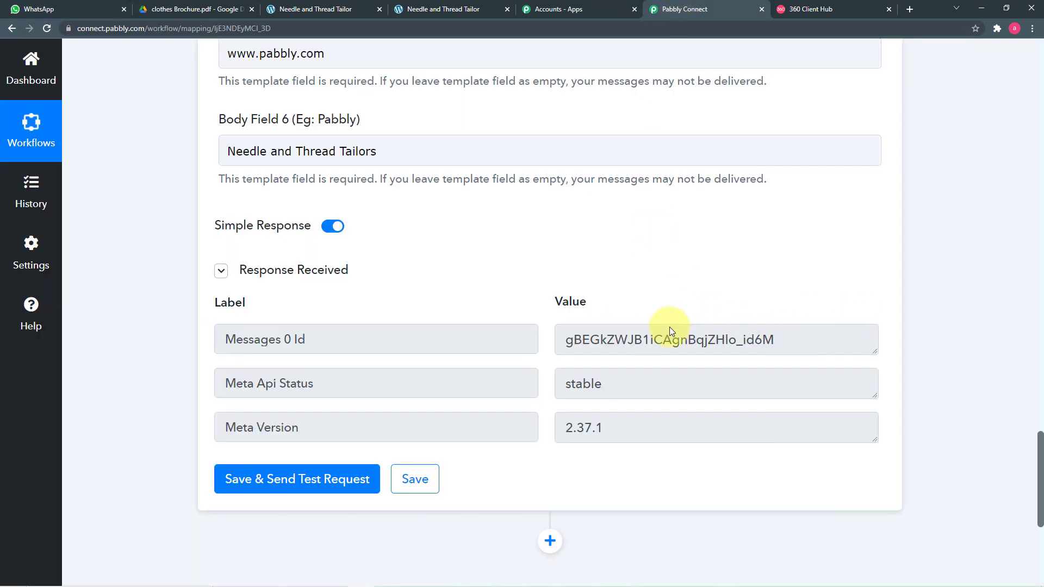
click(427, 479)
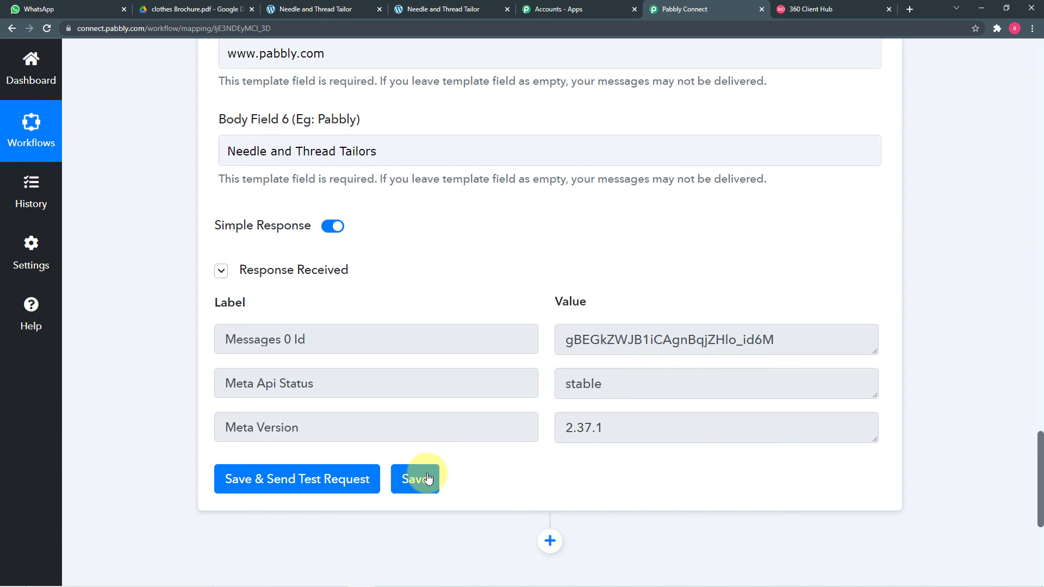
click(427, 479)
scroll(443, 468, up, 6)
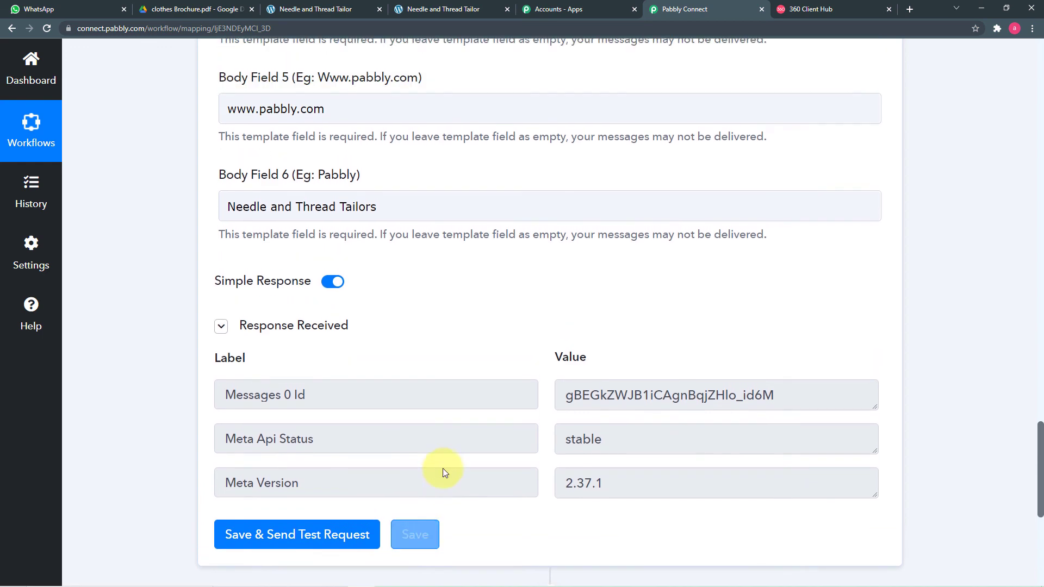
click(448, 468)
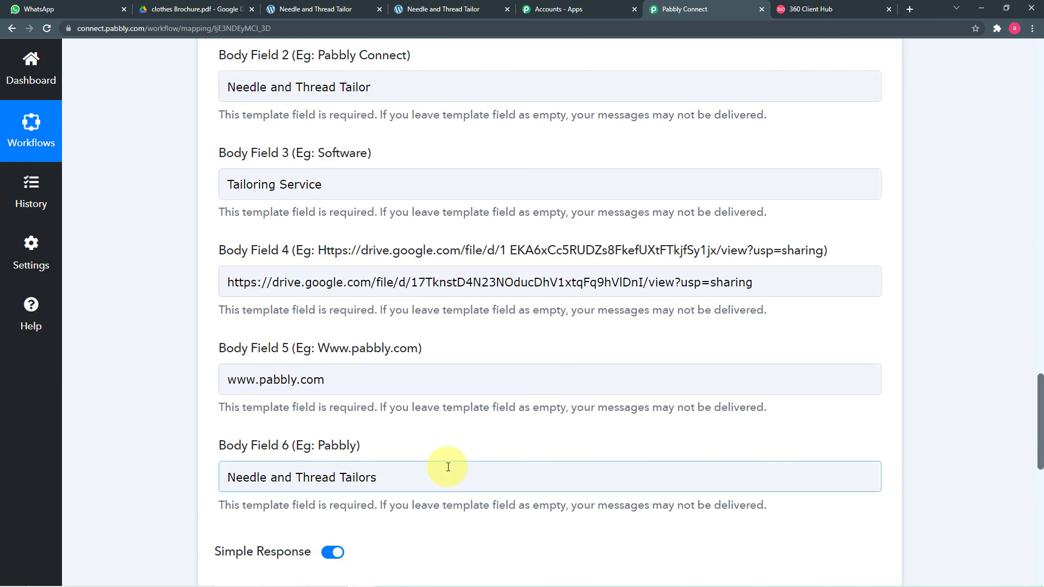
scroll(448, 467, up, 1)
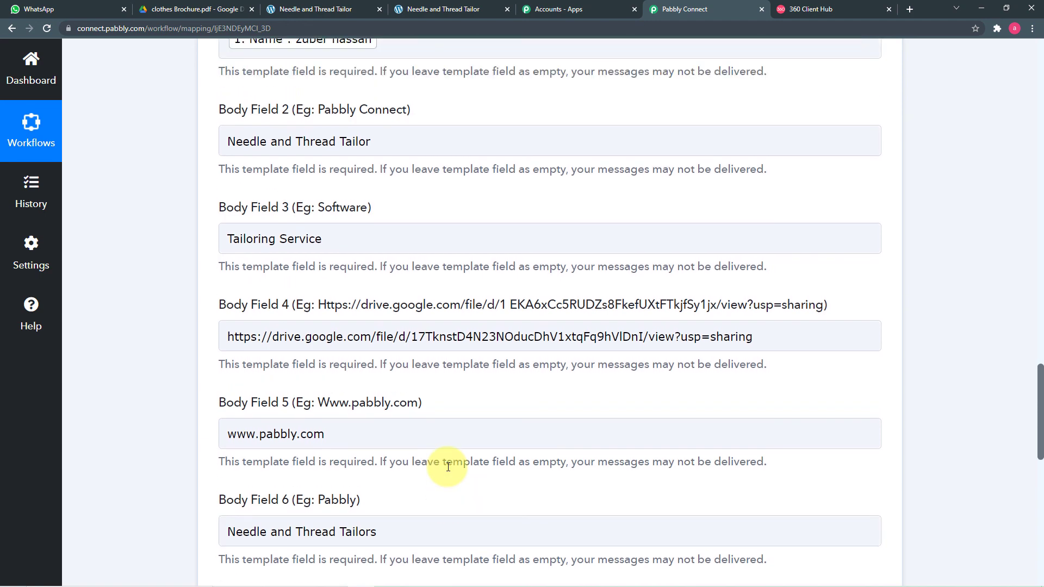
scroll(448, 468, up, 9)
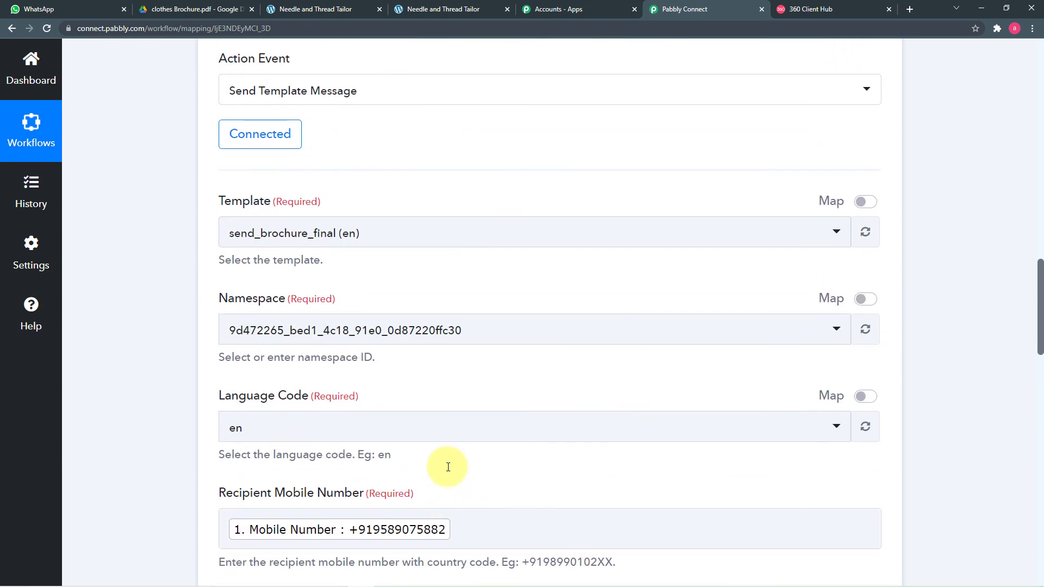